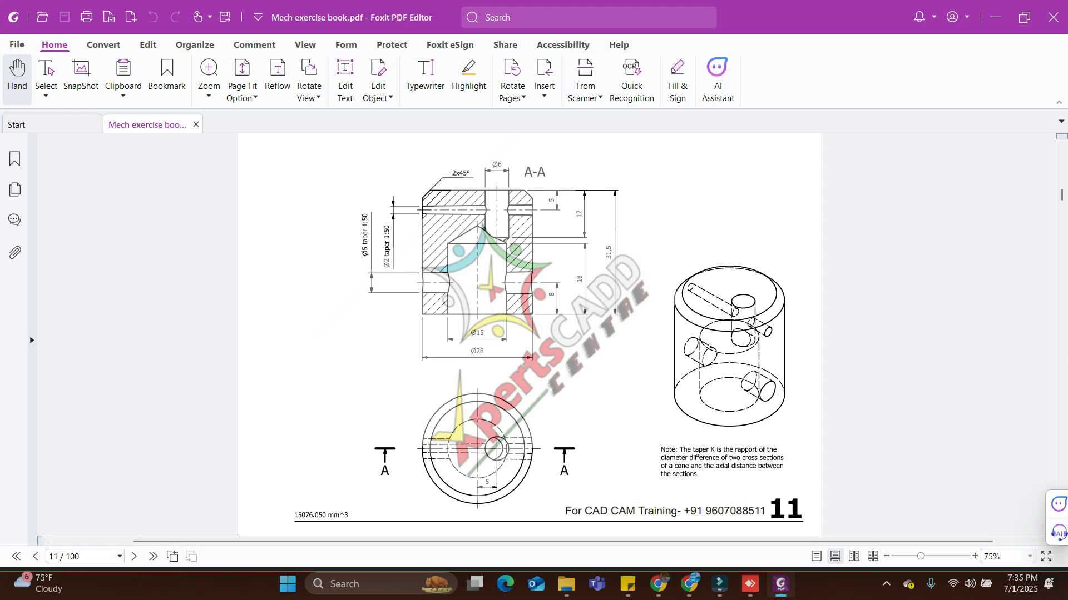
Step: Switch to the remote SOLIDWORKS session in AnyDesk and create a new part document
mouse_move(750, 584)
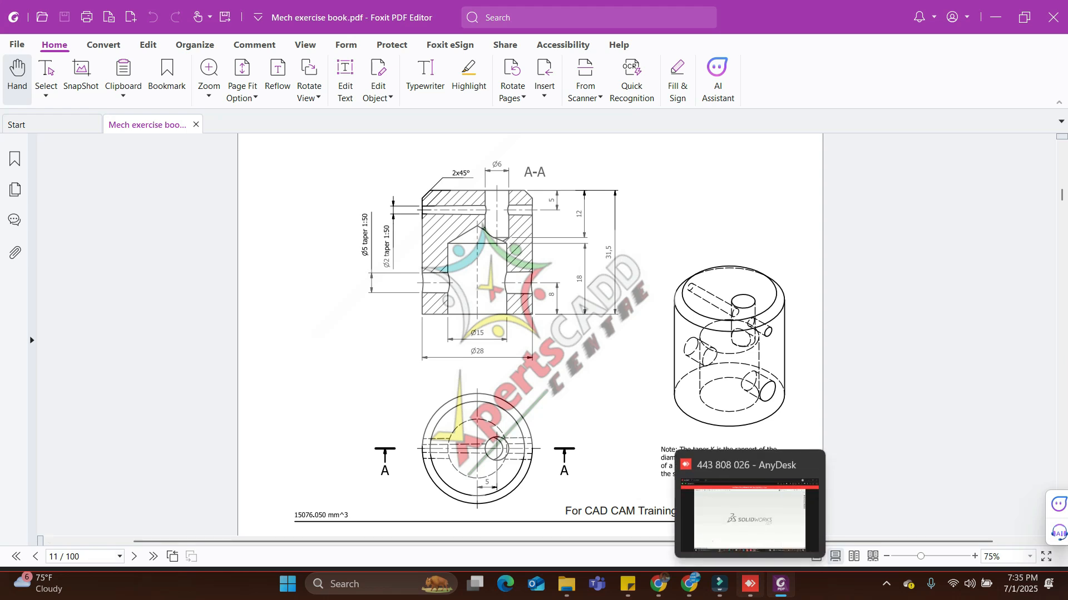
click(748, 515)
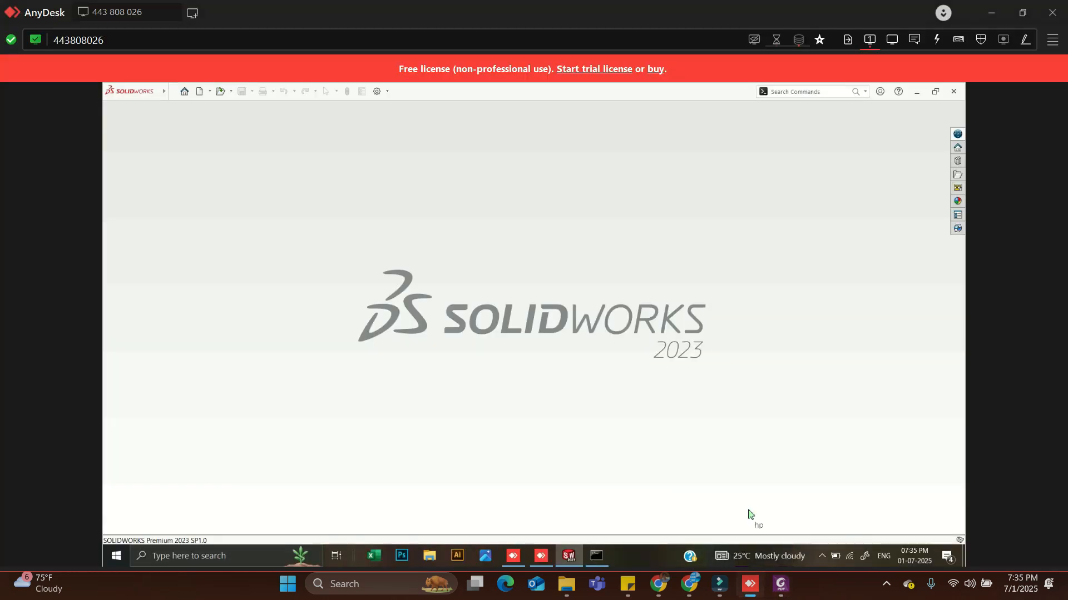
click(200, 92)
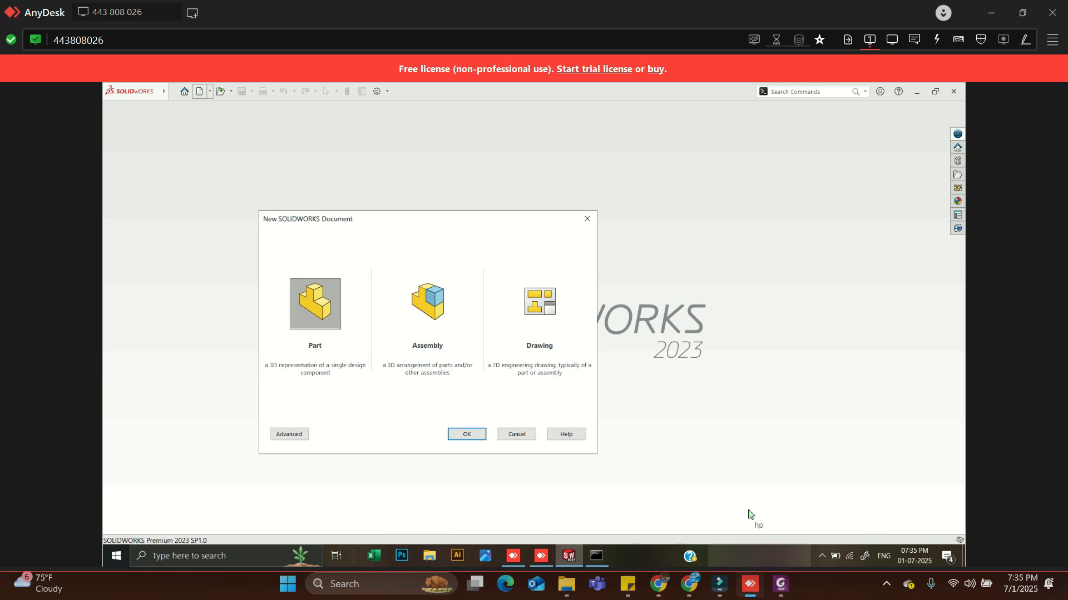
click(781, 583)
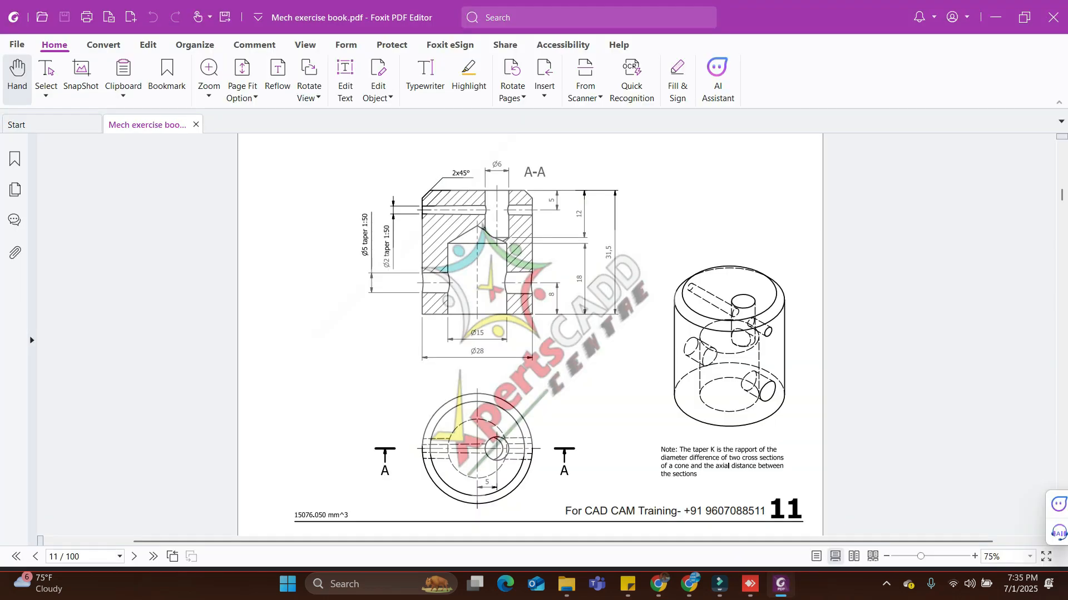
click(750, 584)
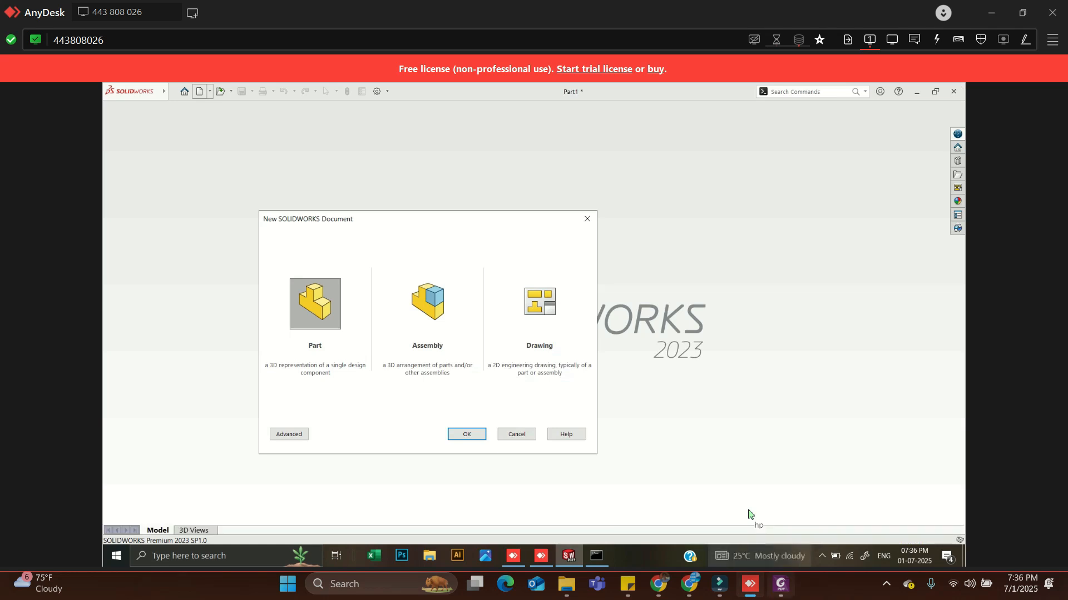
click(780, 584)
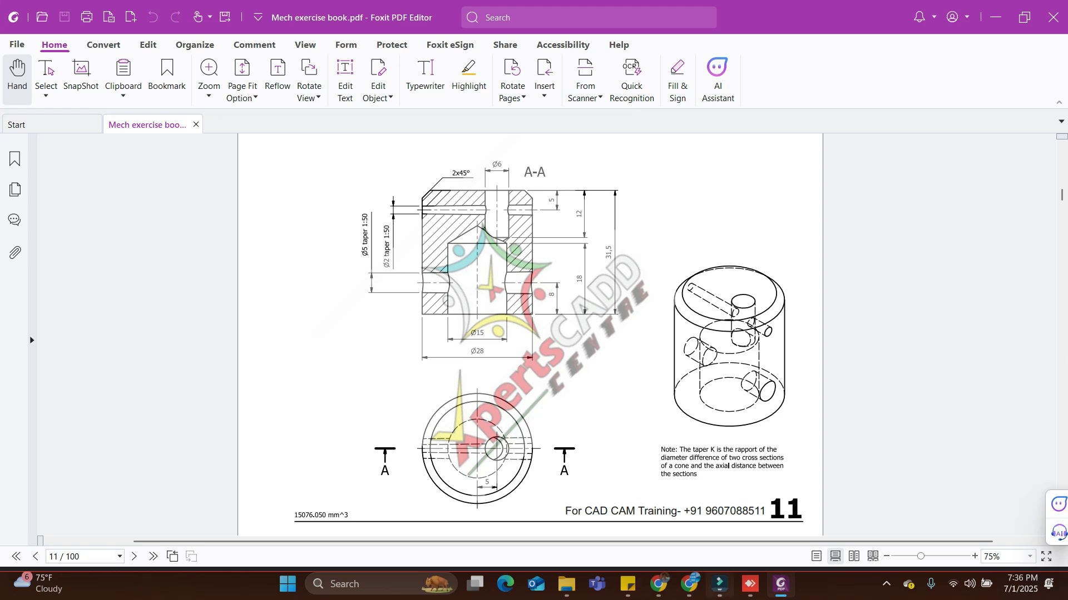
click(750, 584)
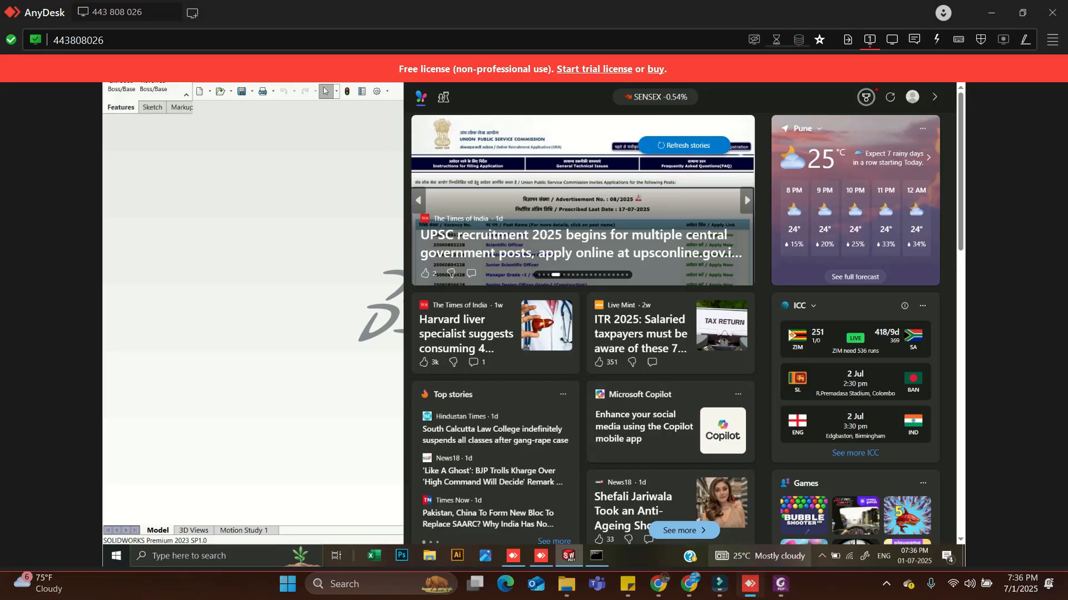
click(293, 317)
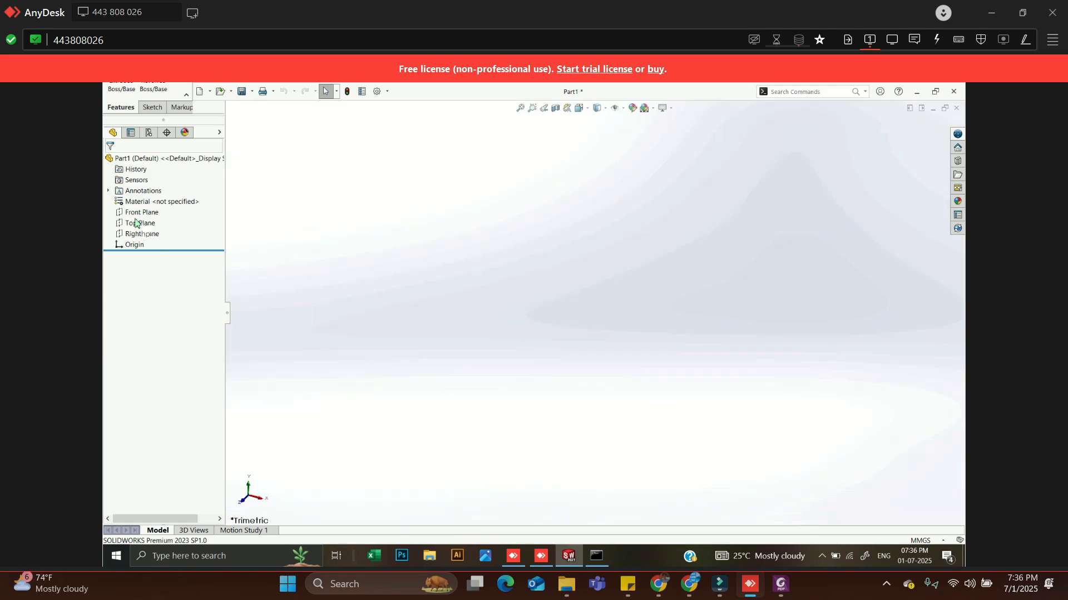
Step: Start a sketch on the Top Plane and draw a circle about 75 mm in diameter centred on the origin
double_click(135, 222)
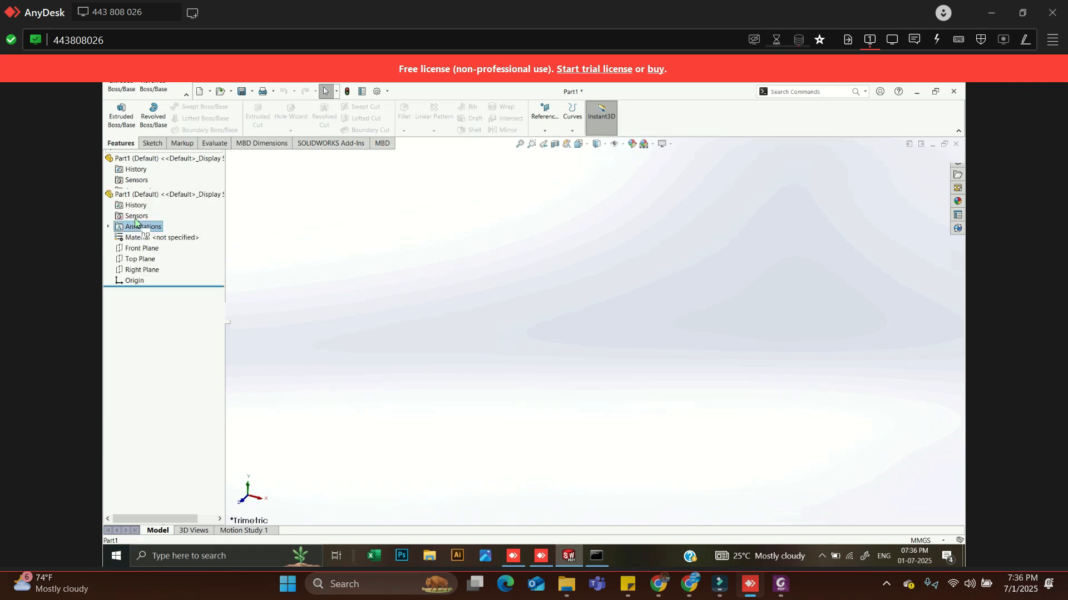
click(139, 259)
click(156, 245)
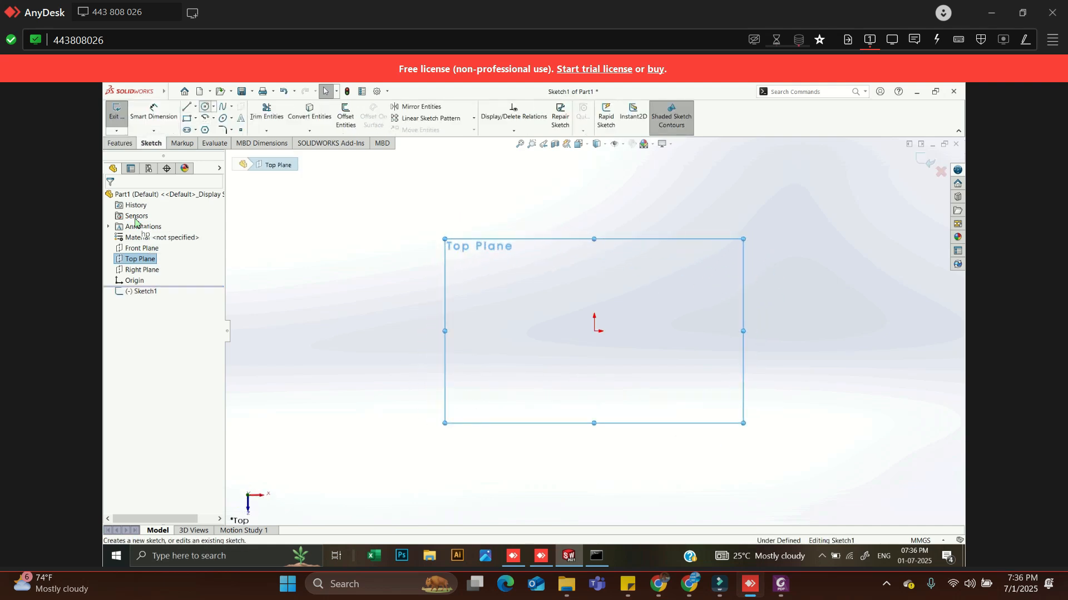
key(c)
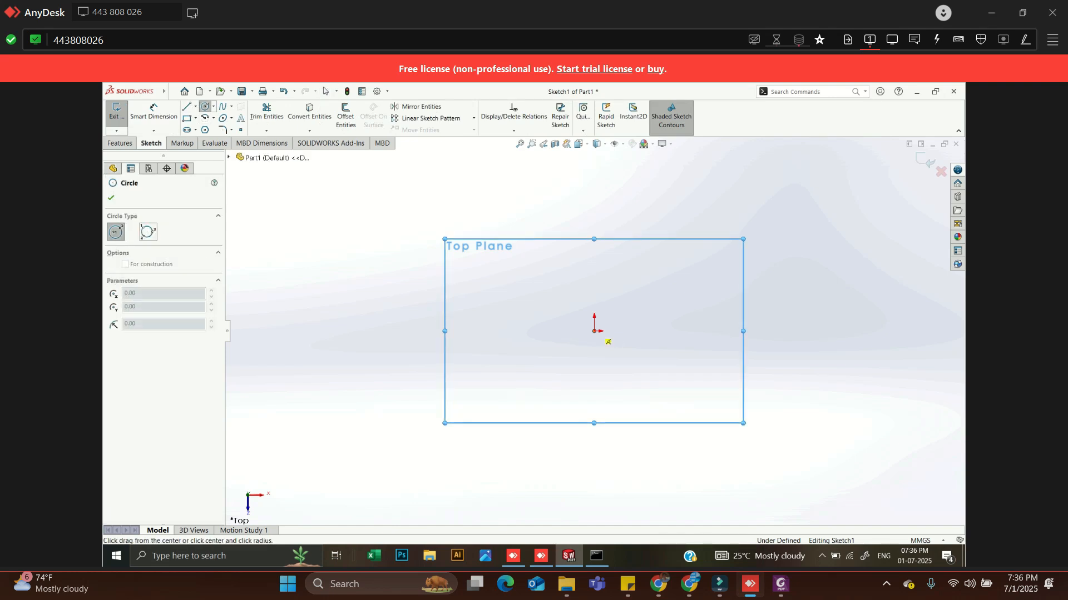
click(593, 331)
click(626, 384)
key(Escape)
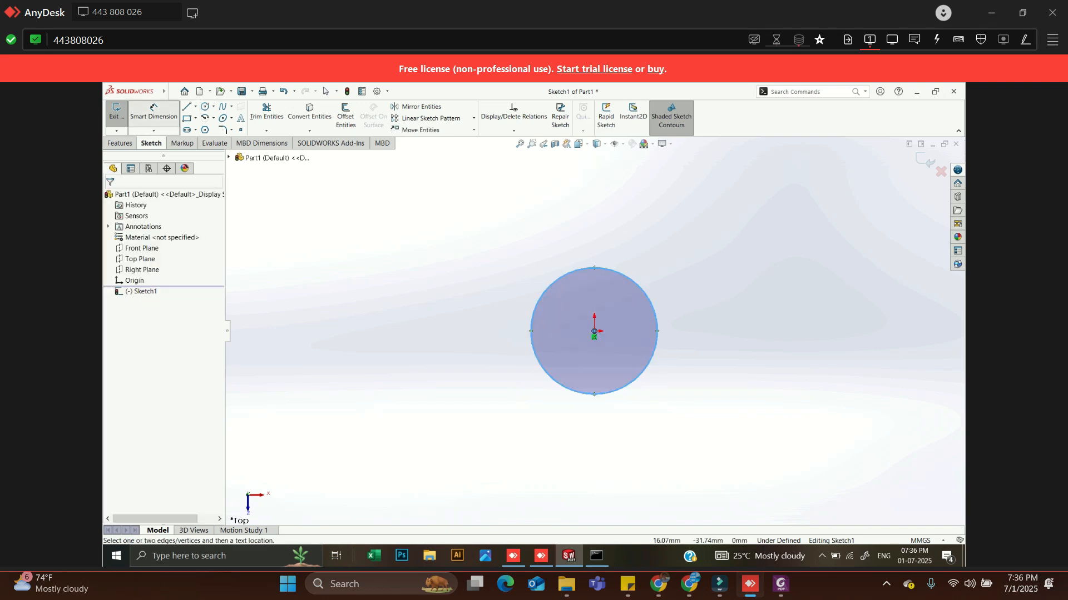
Step: Dimension the circle's diameter and set it to 28 mm
click(153, 114)
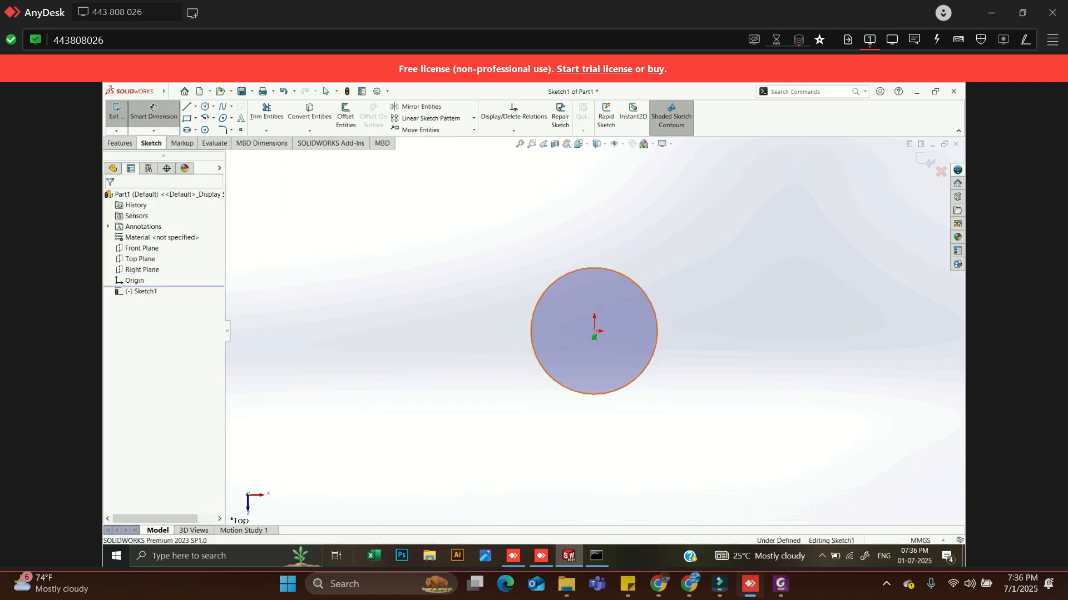
click(647, 289)
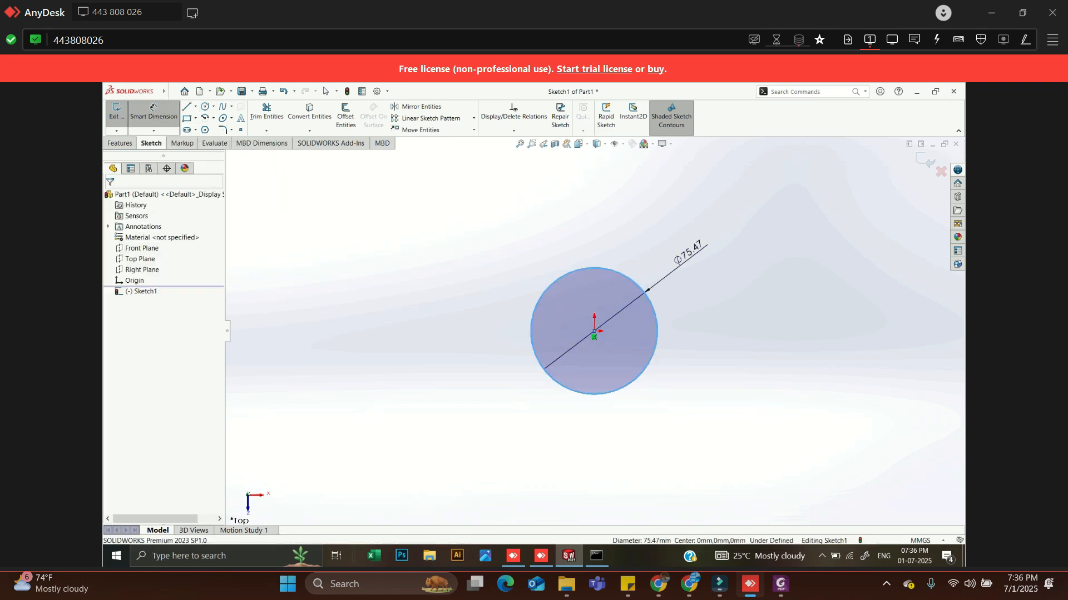
click(689, 253)
text(28)
key(Return)
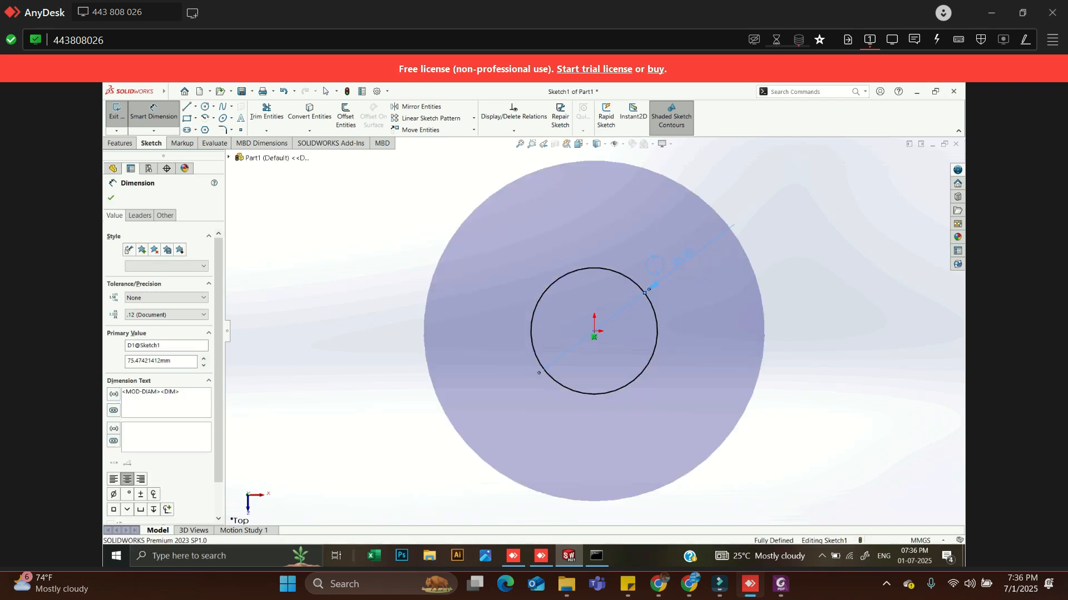
key(Escape)
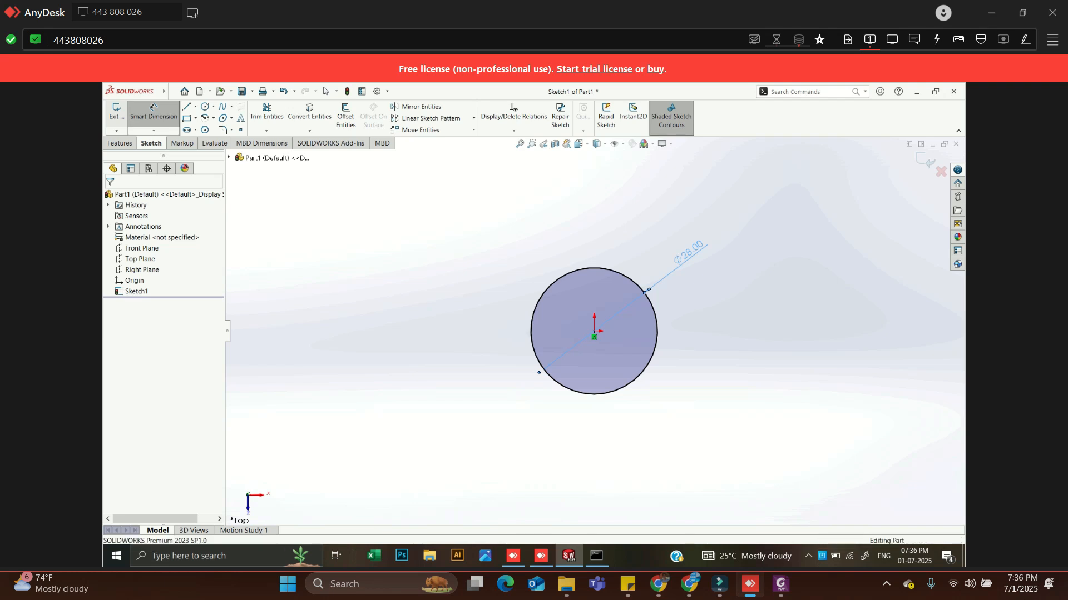
Step: Extrude the circle 31.5 mm as a blind boss and close the driver updater pop-ups
click(116, 113)
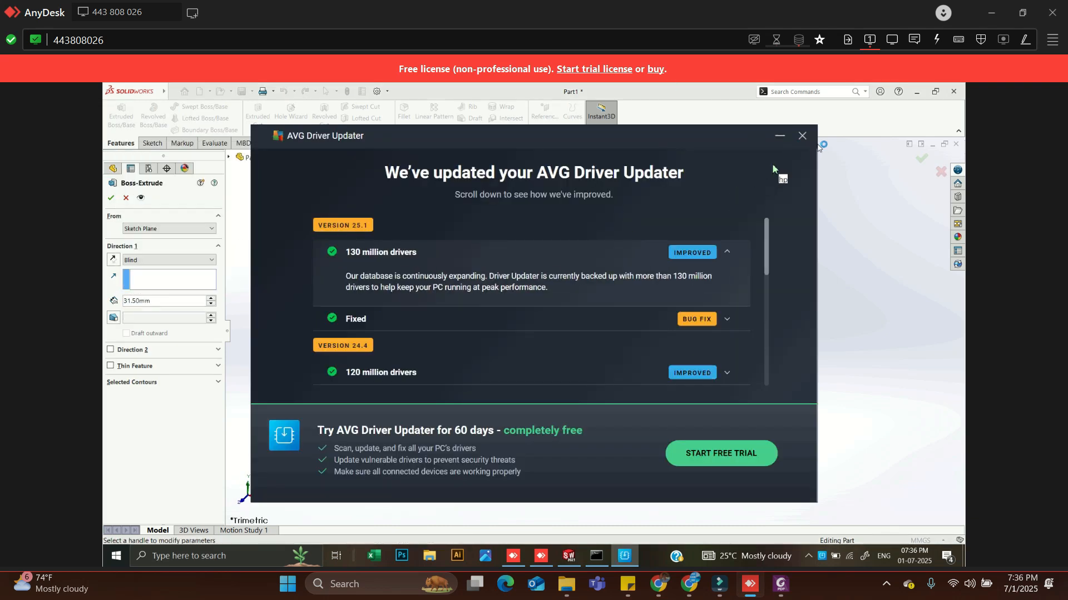
click(799, 137)
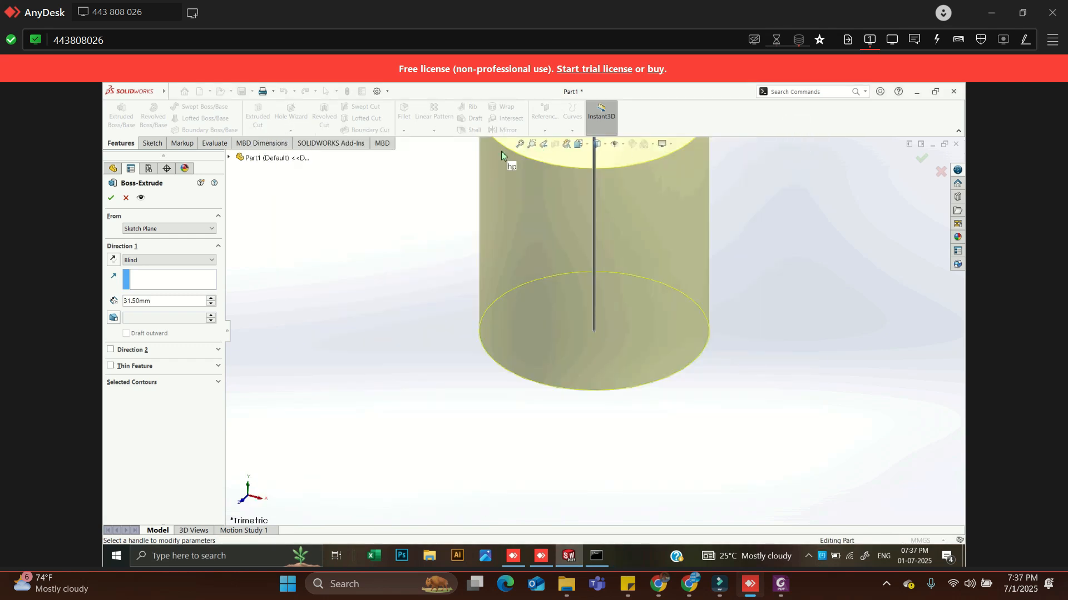
key(Return)
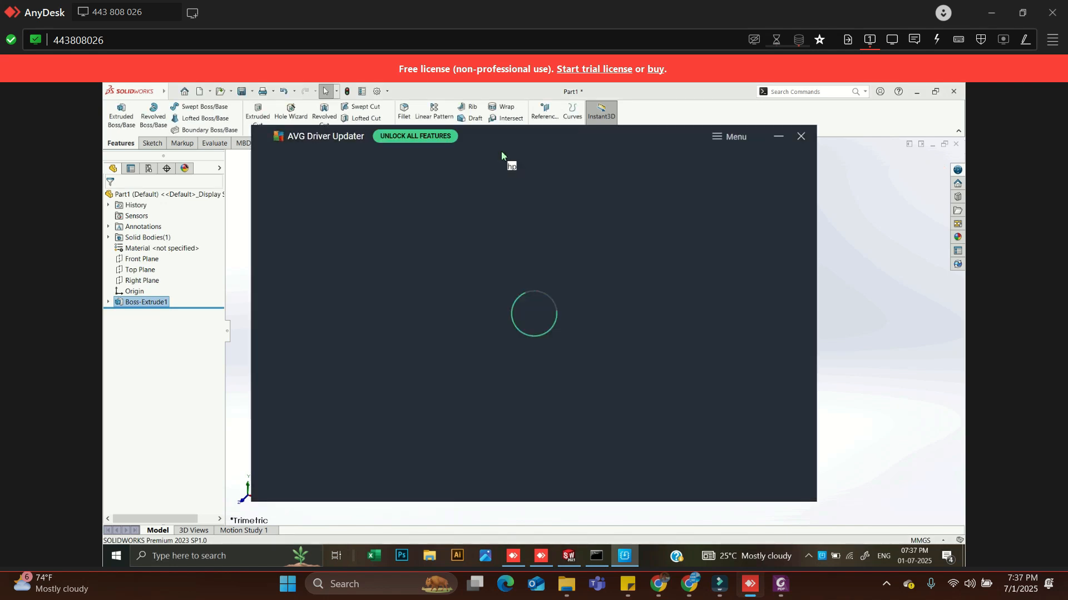
click(802, 136)
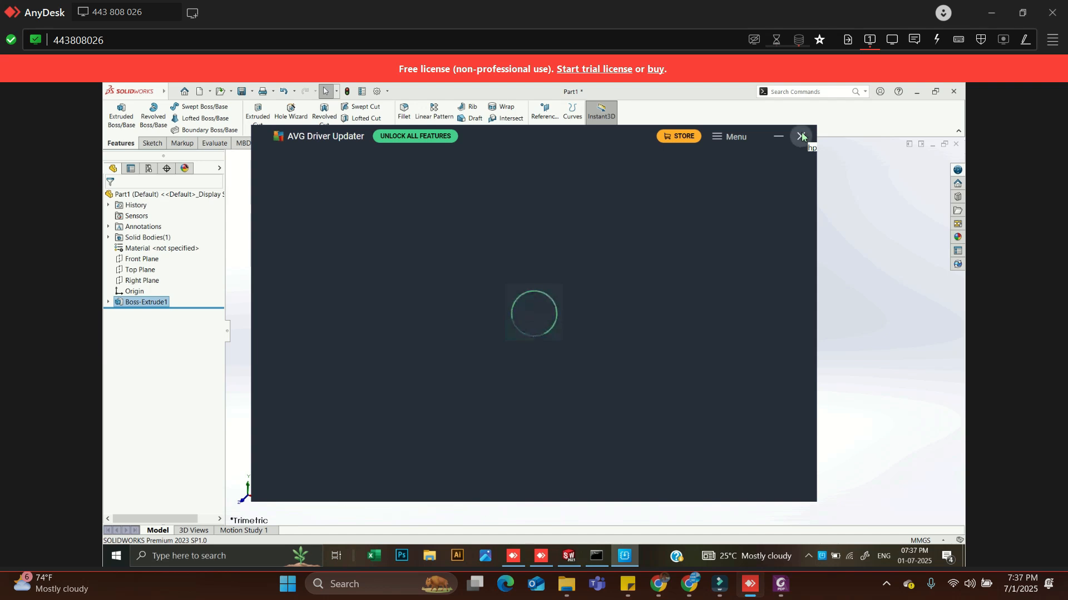
scroll(685, 303, up, 3)
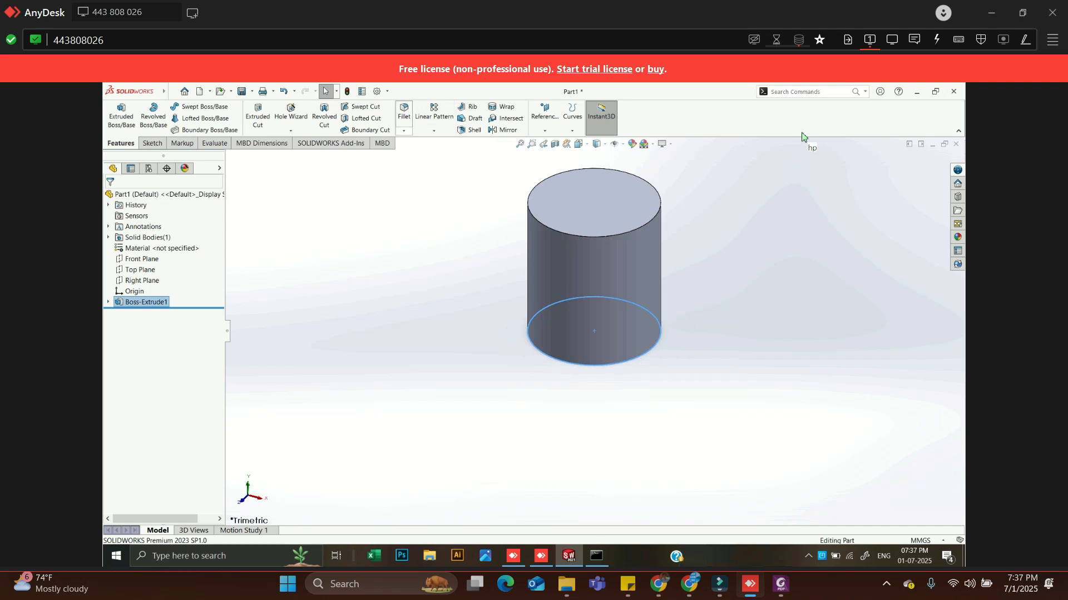
click(404, 131)
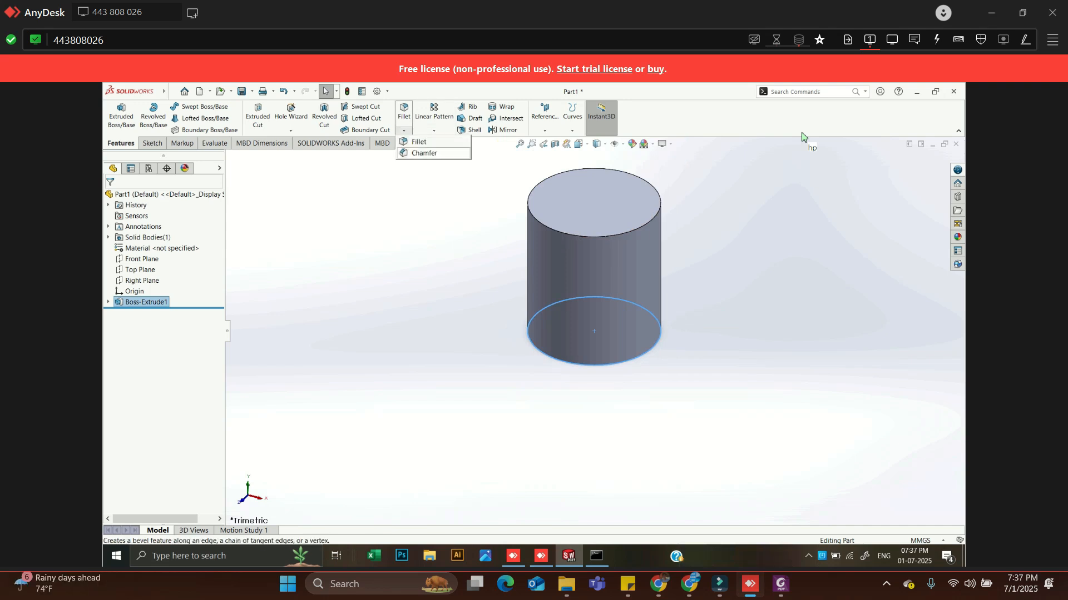
key(Escape)
key(Escape)
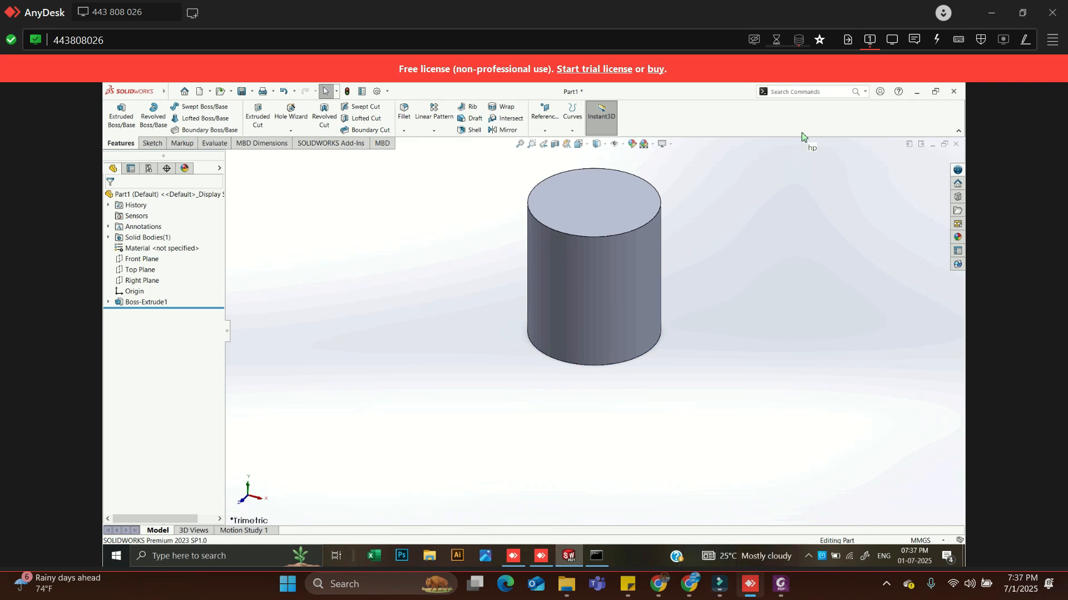
Step: Check the exercise drawing in Foxit PDF Editor and place a Hole Wizard hole at the centre of the cylinder's bottom face in SOLIDWORKS
click(780, 584)
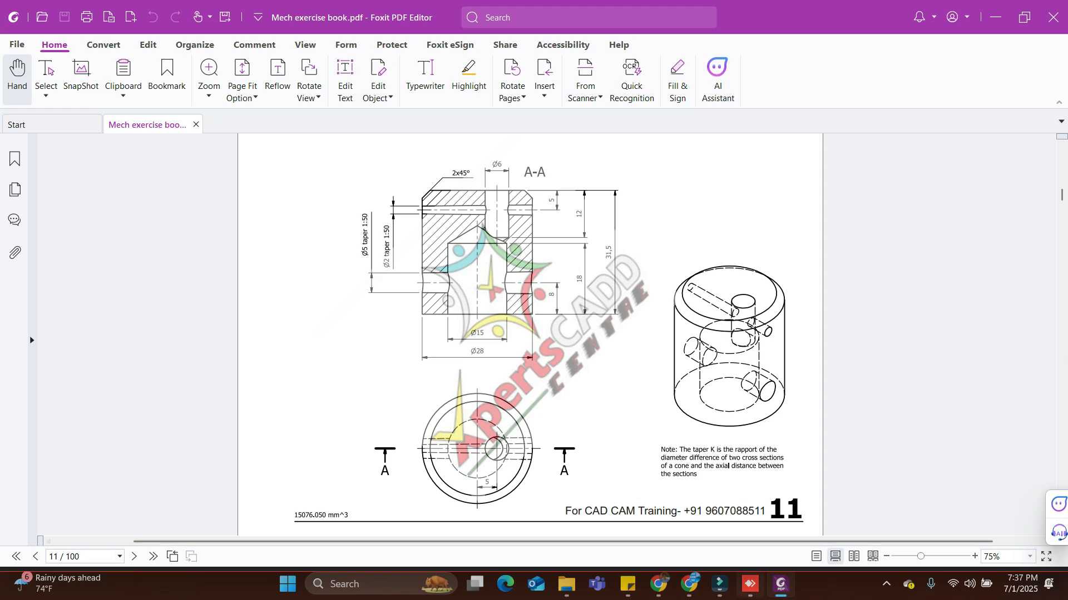
click(750, 584)
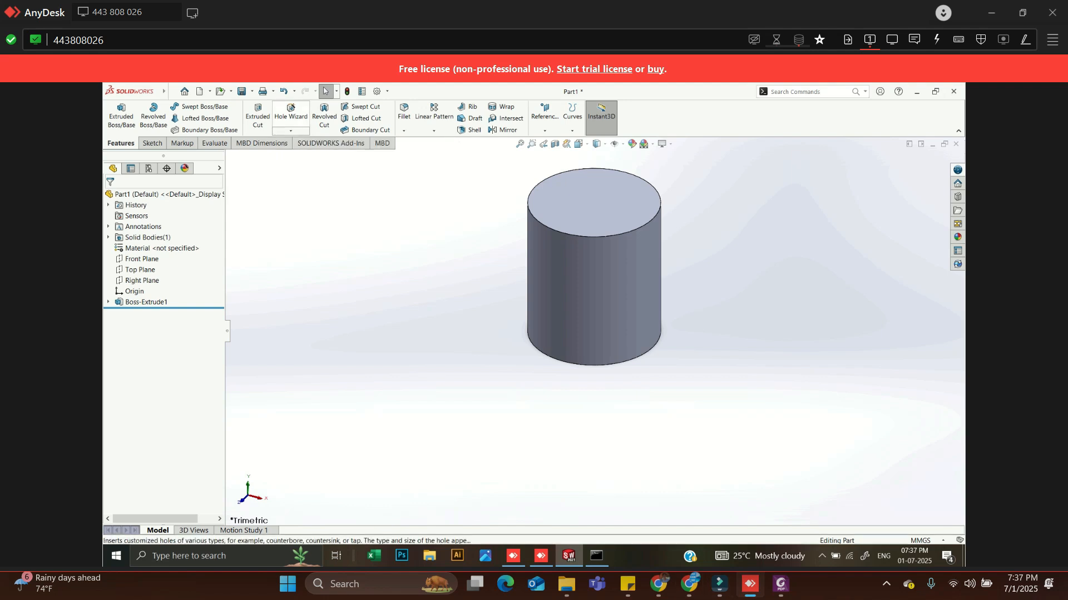
click(290, 114)
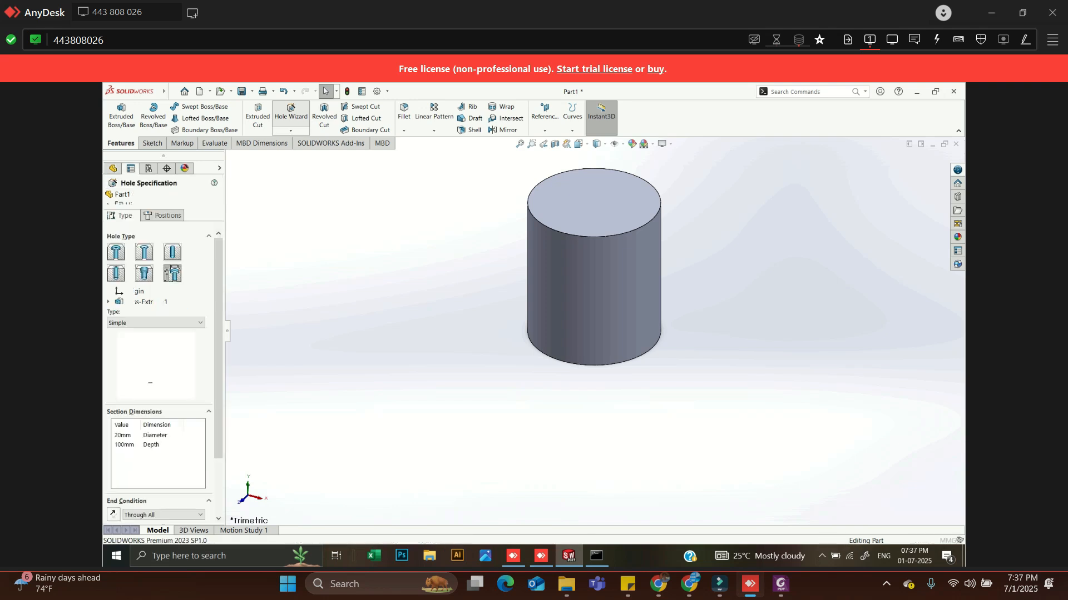
middle_drag(594, 311, 604, 220)
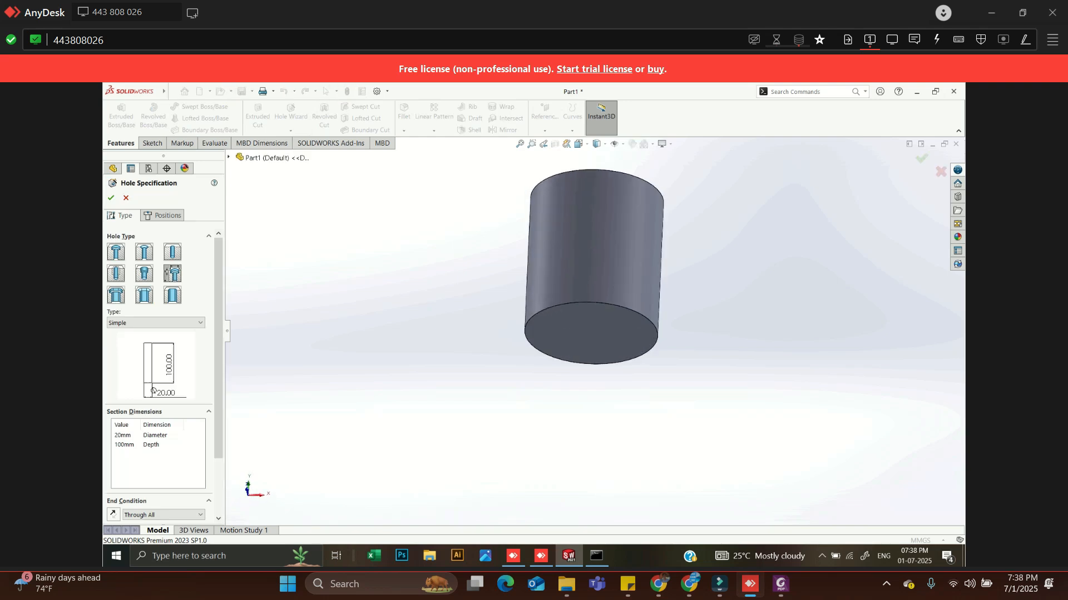
click(162, 215)
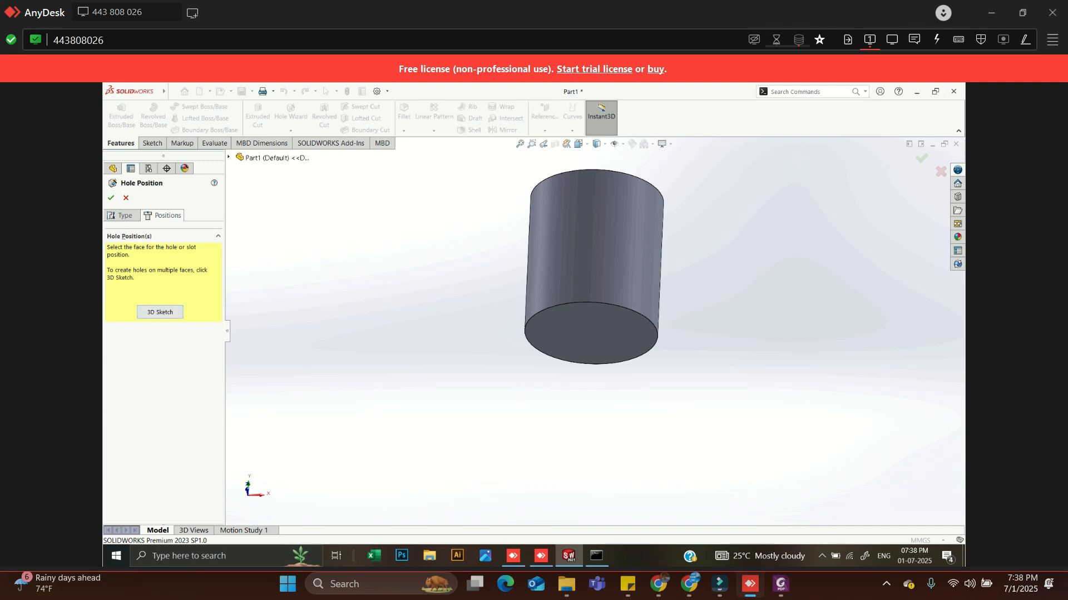
click(592, 335)
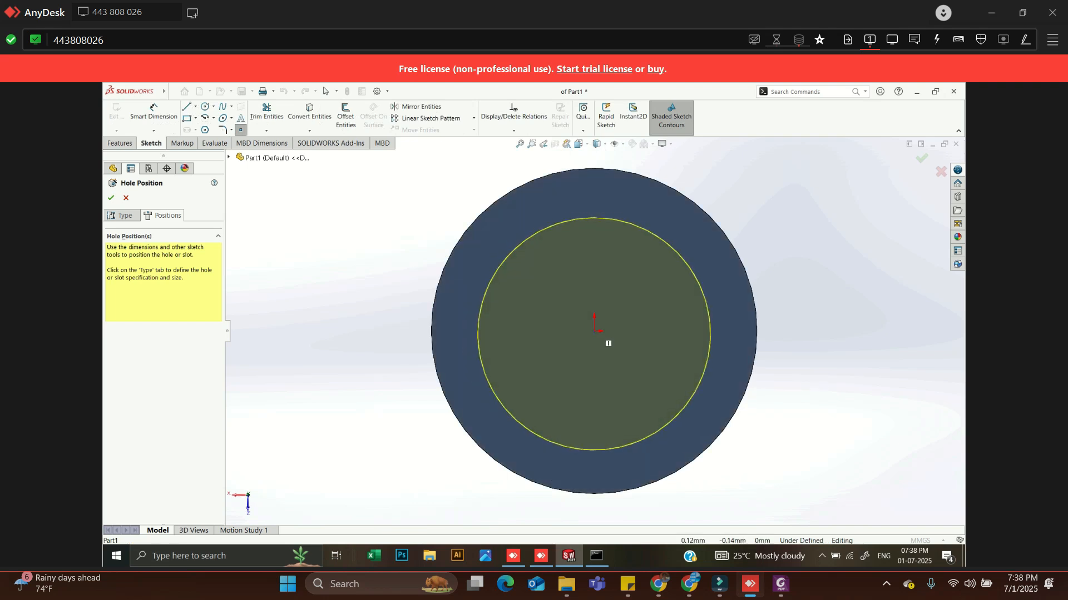
click(594, 331)
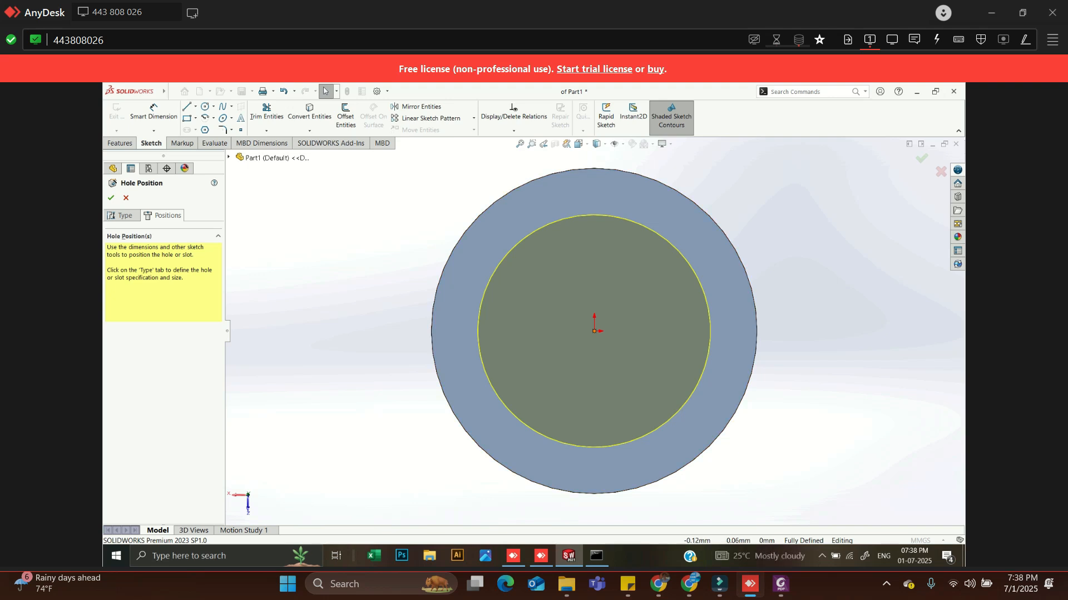
Step: Set the hole type to Simple Drilled with a diameter of 15 mm
click(121, 215)
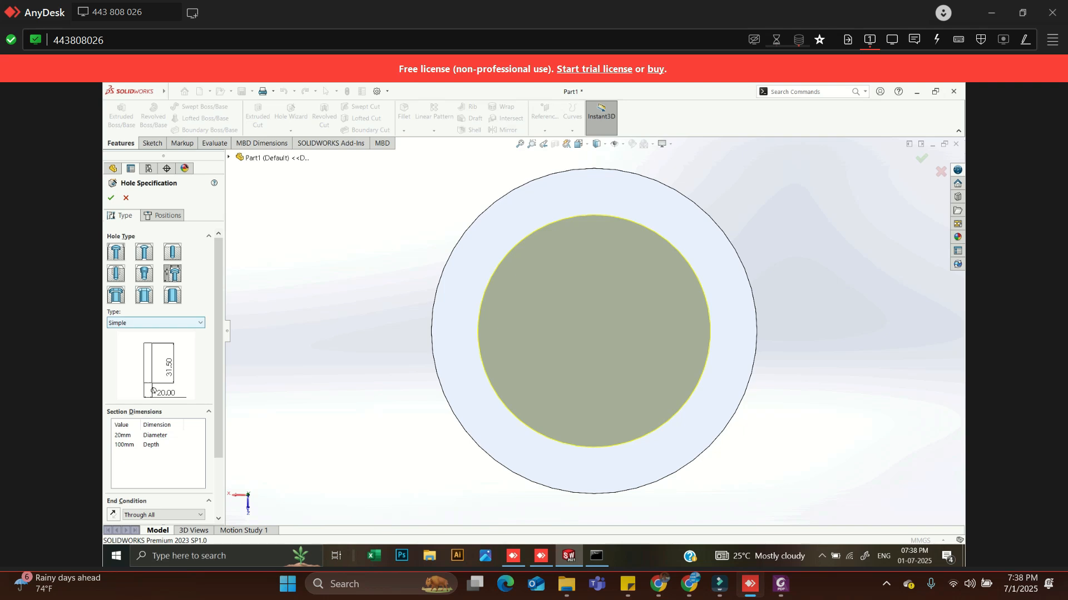
click(142, 323)
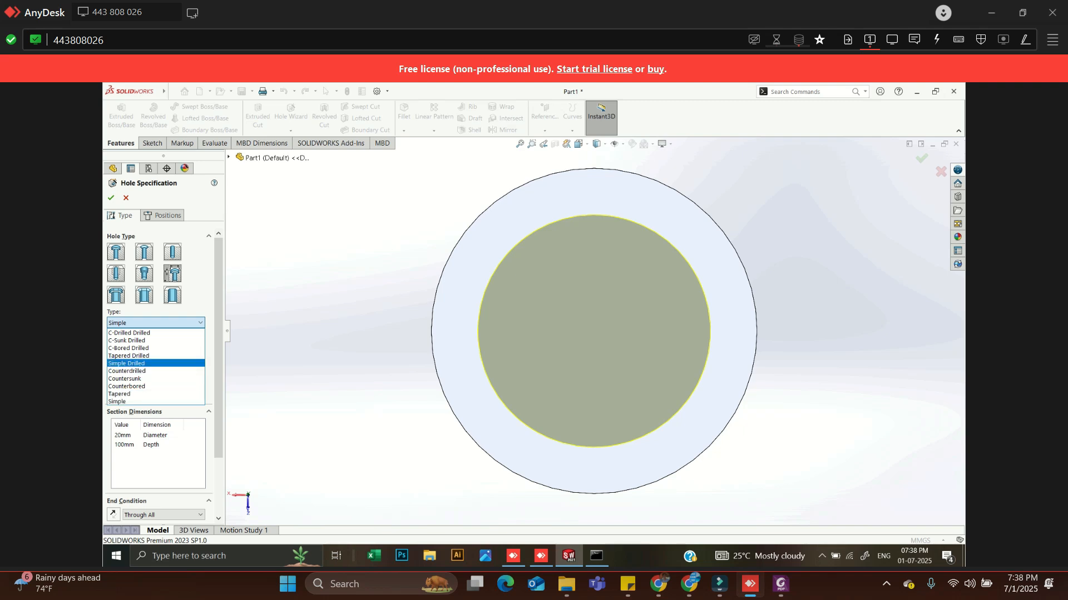
click(133, 363)
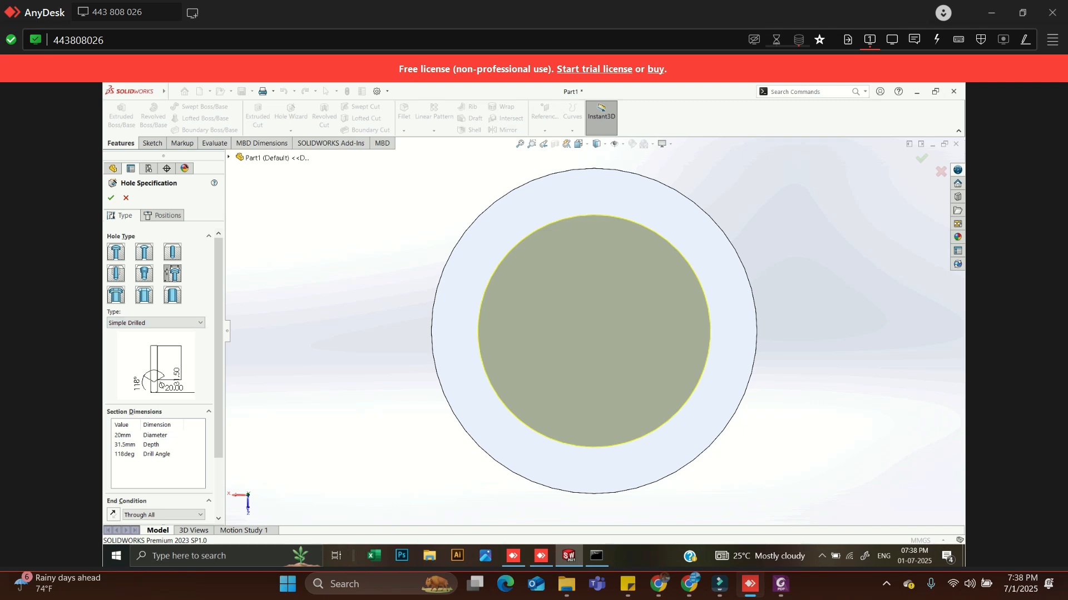
double_click(123, 435)
text(15)
key(Return)
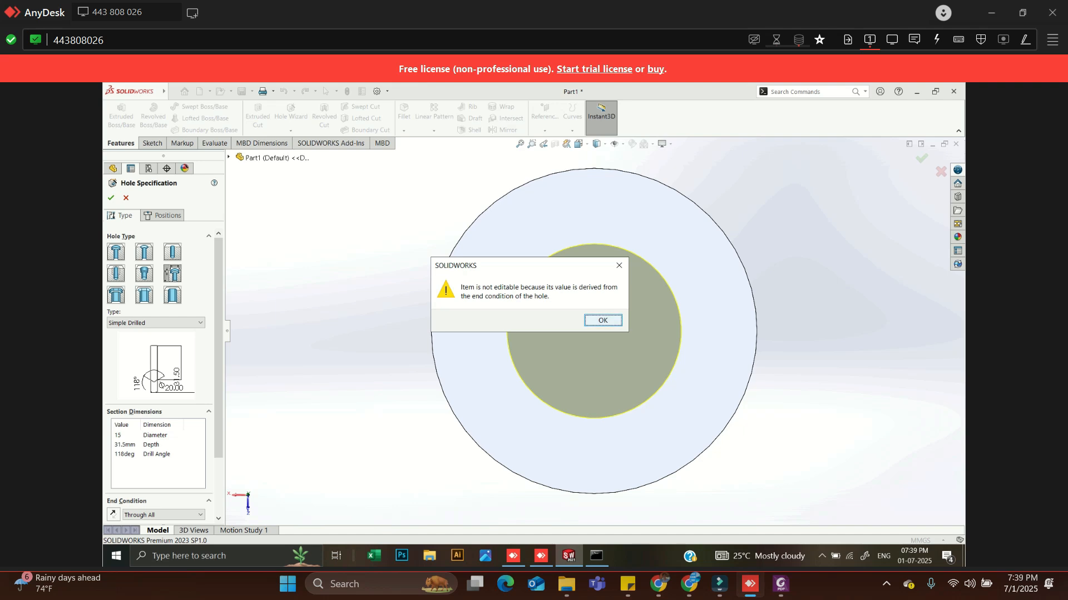
key(Return)
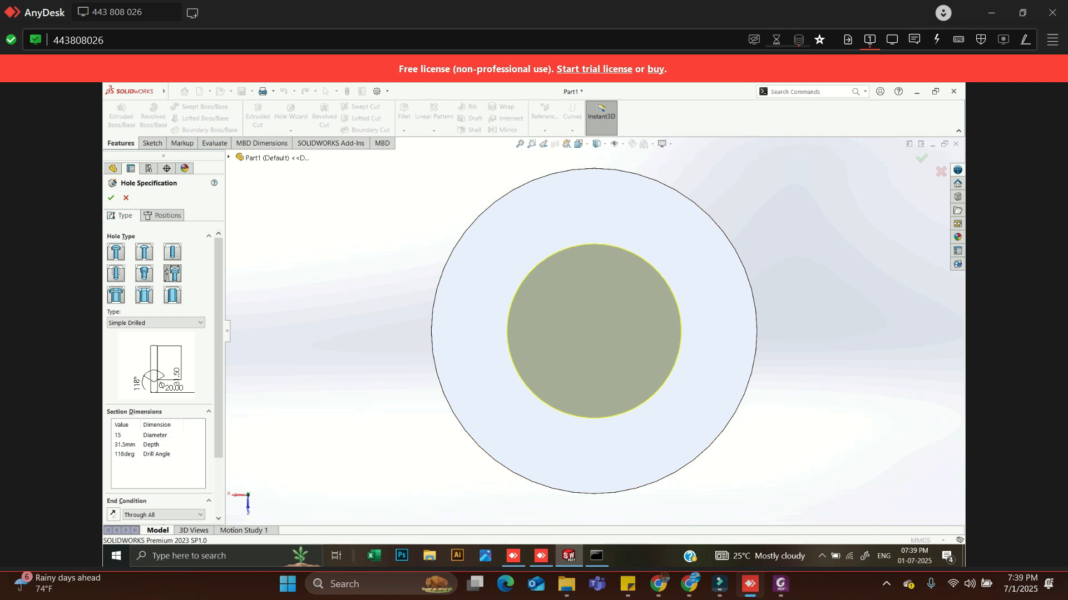
Step: Set the 15 mm hole's end condition to Blind with a depth of 18 mm
click(161, 515)
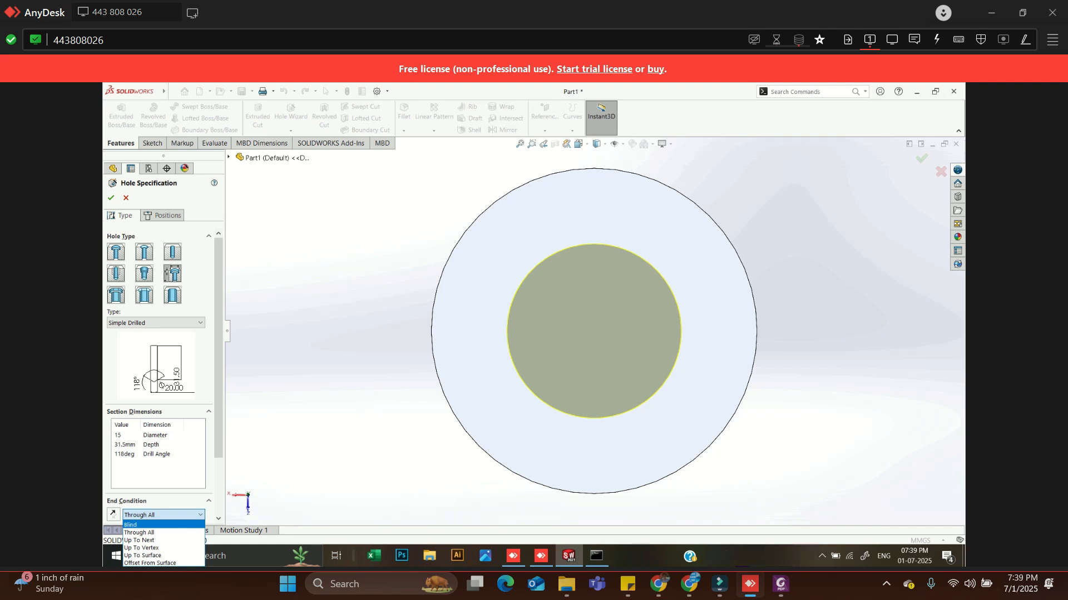
click(131, 525)
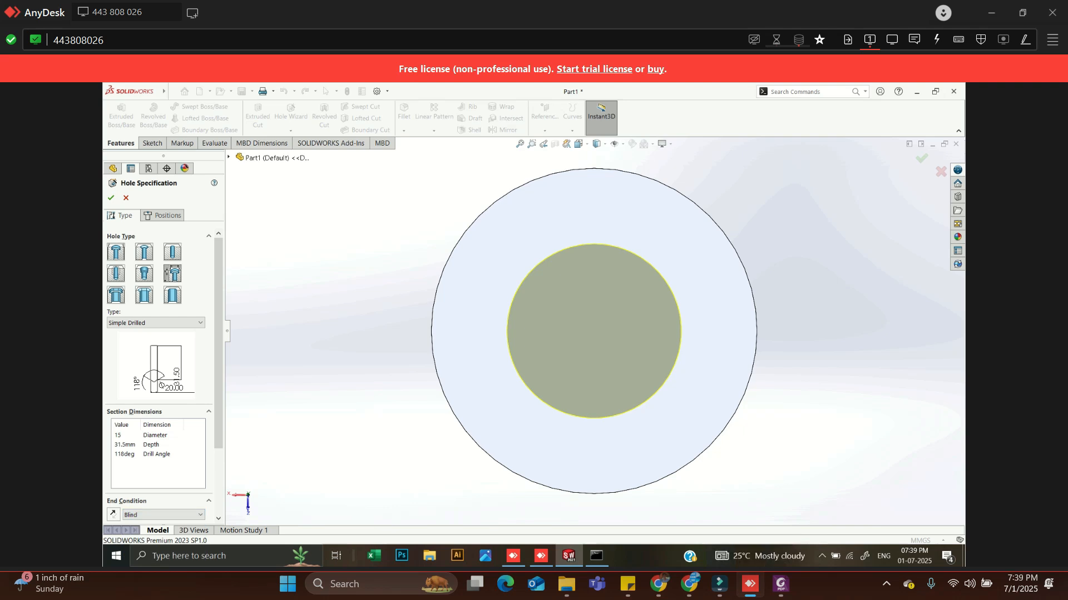
double_click(126, 445)
text(18)
key(Return)
middle_drag(496, 291, 535, 453)
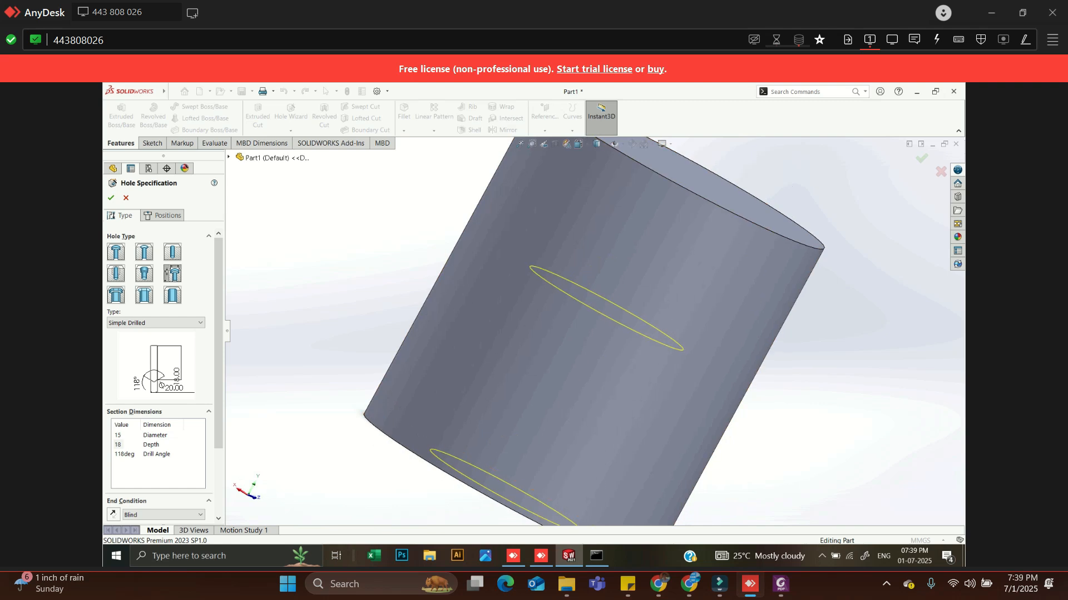
Step: Define the hole depth up to the shoulder and create the hole
scroll(161, 376, down, 4)
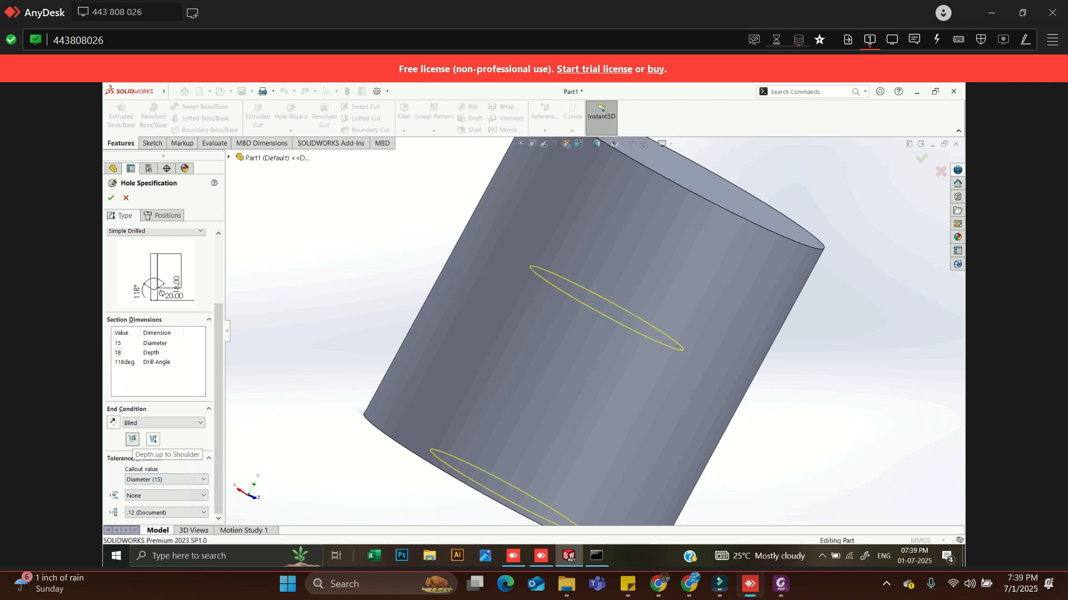
click(132, 439)
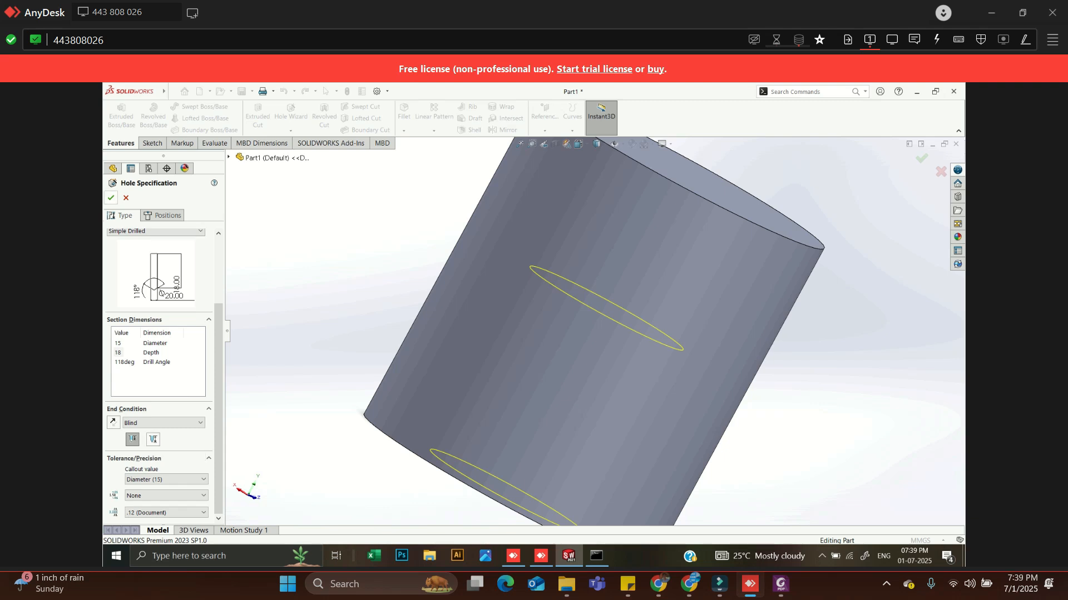
click(111, 198)
key(Escape)
Step: Inspect the drilled hole in a section view through the Front Plane, leaving the section unapplied
click(554, 143)
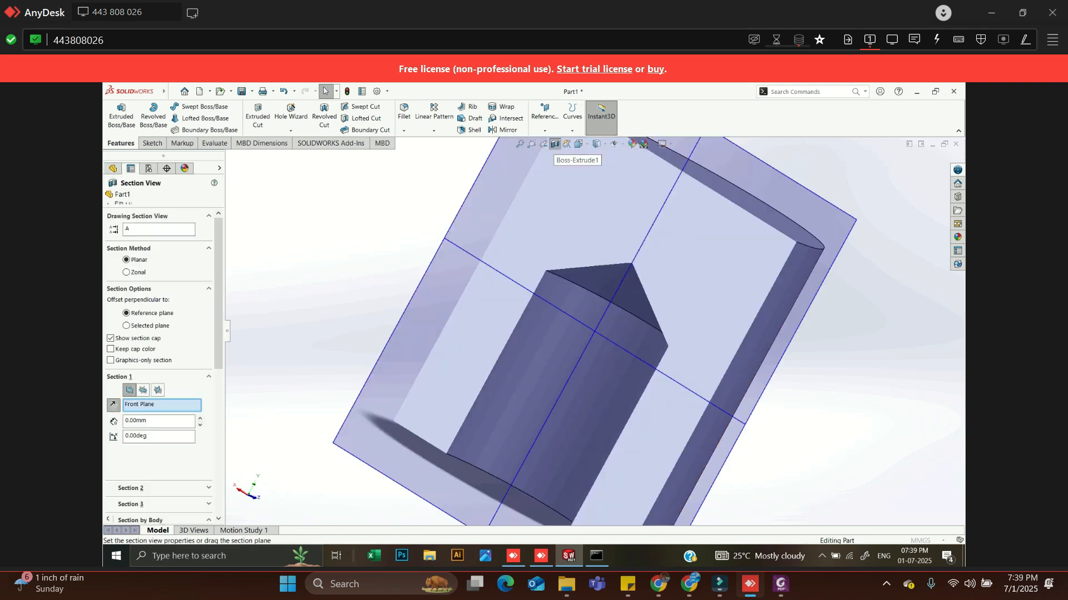
middle_drag(589, 331, 625, 343)
click(126, 198)
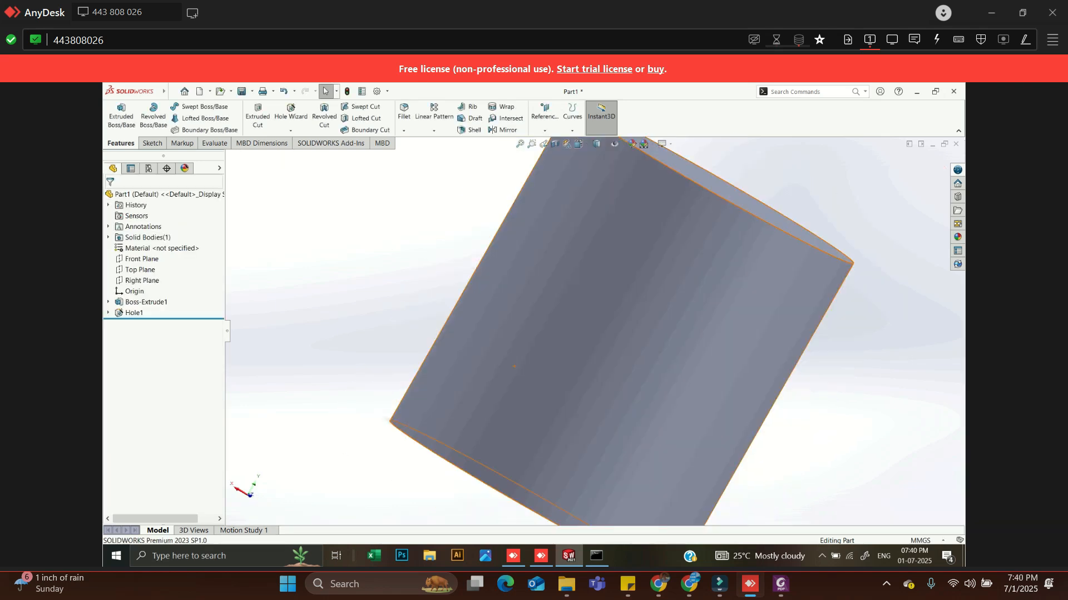
Step: Check the exercise drawing and place a Hole Wizard hole on the cylinder's top face, about 5.3 mm horizontally from the origin
click(780, 584)
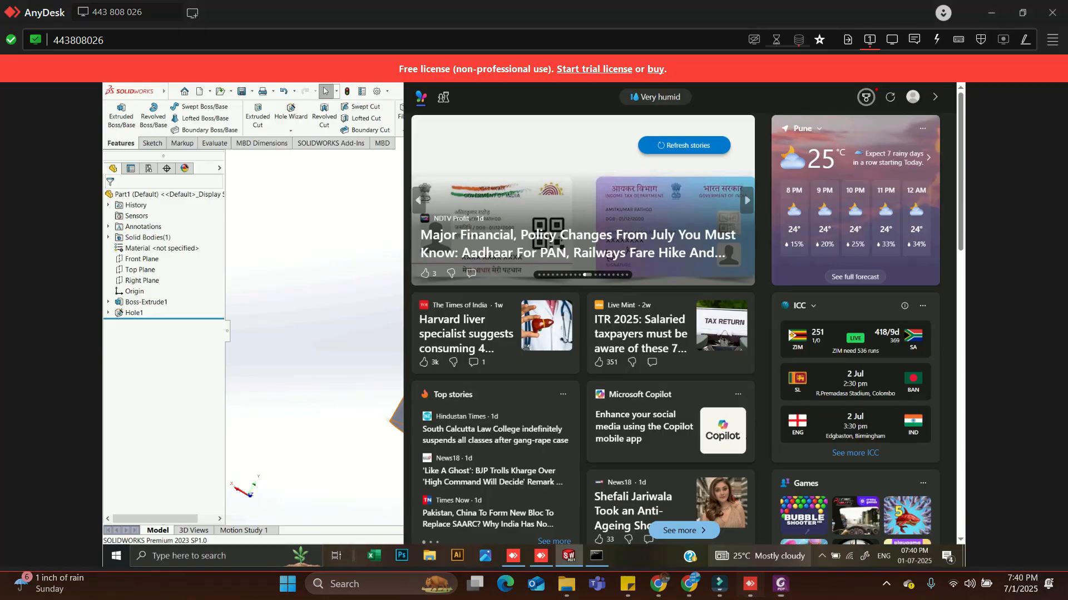
click(750, 584)
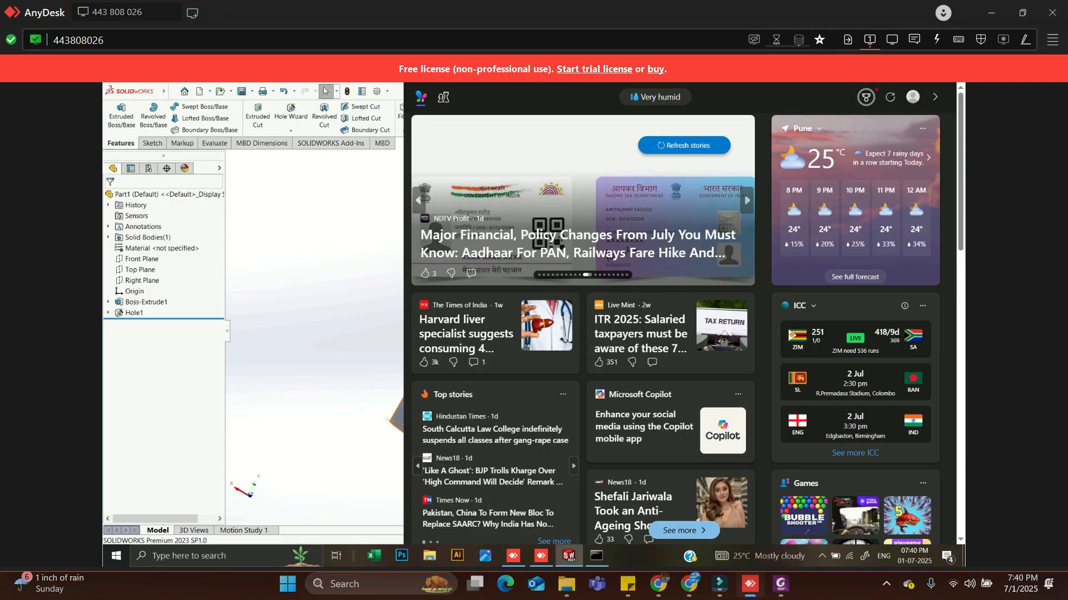
middle_drag(595, 317, 618, 362)
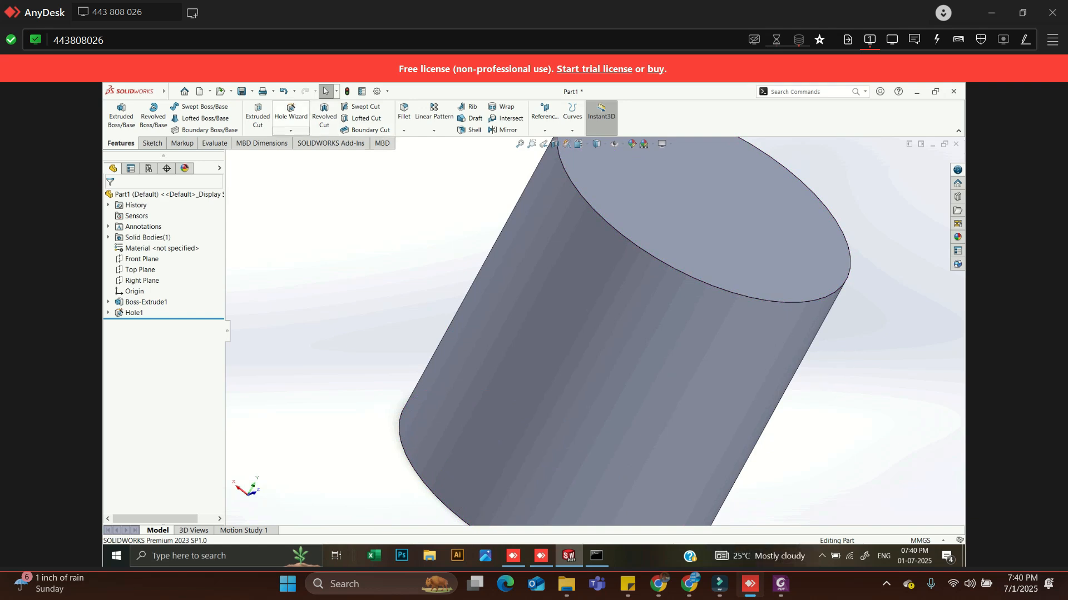
click(290, 114)
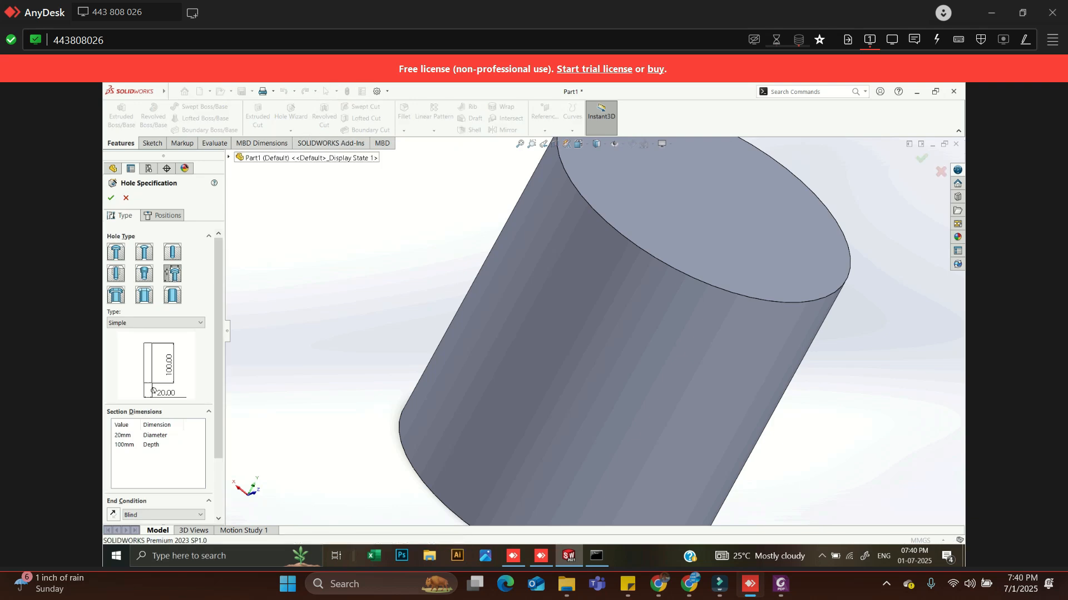
click(163, 215)
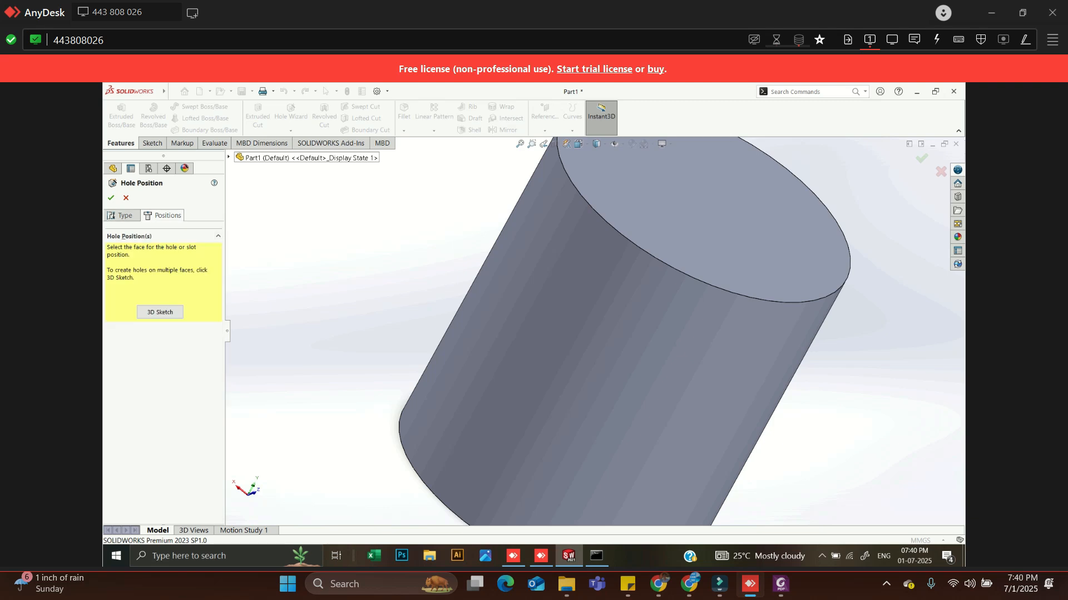
click(707, 229)
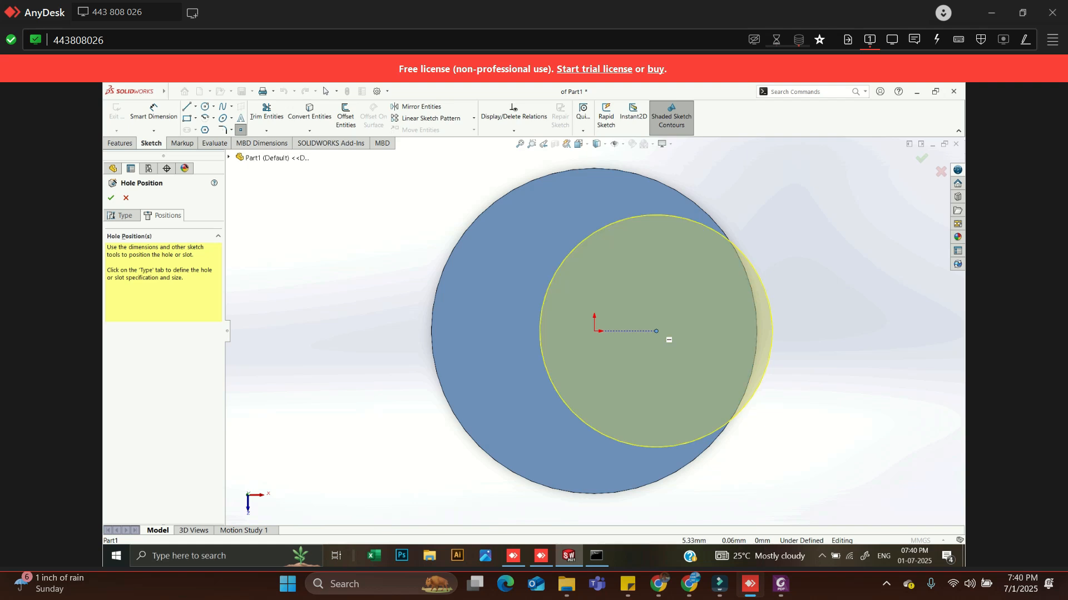
click(656, 331)
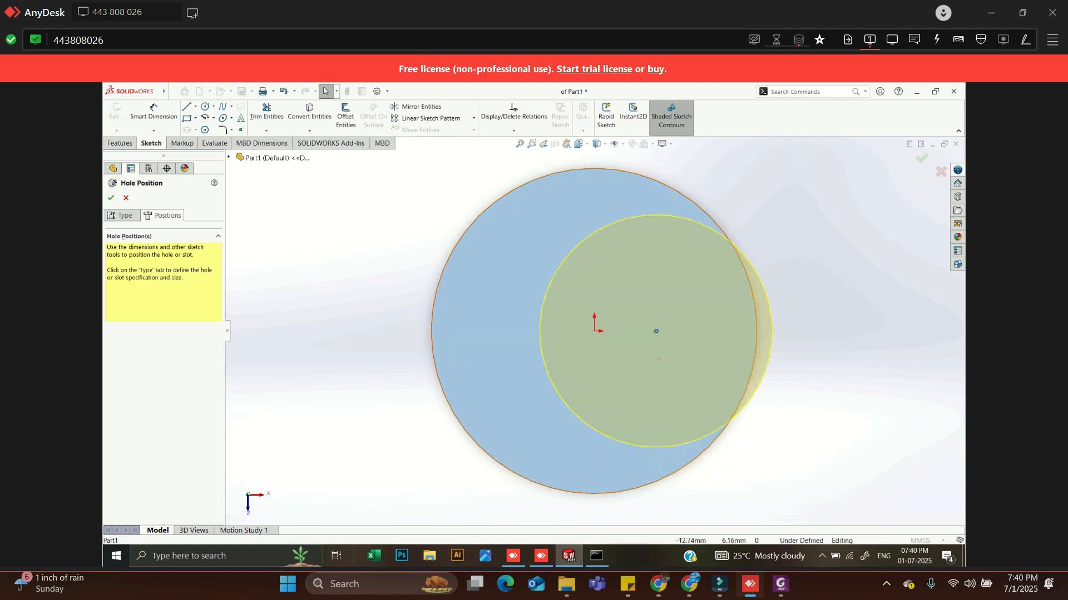
Step: Dimension the horizontal distance between the origin and the hole point and set it to 5 mm
click(154, 114)
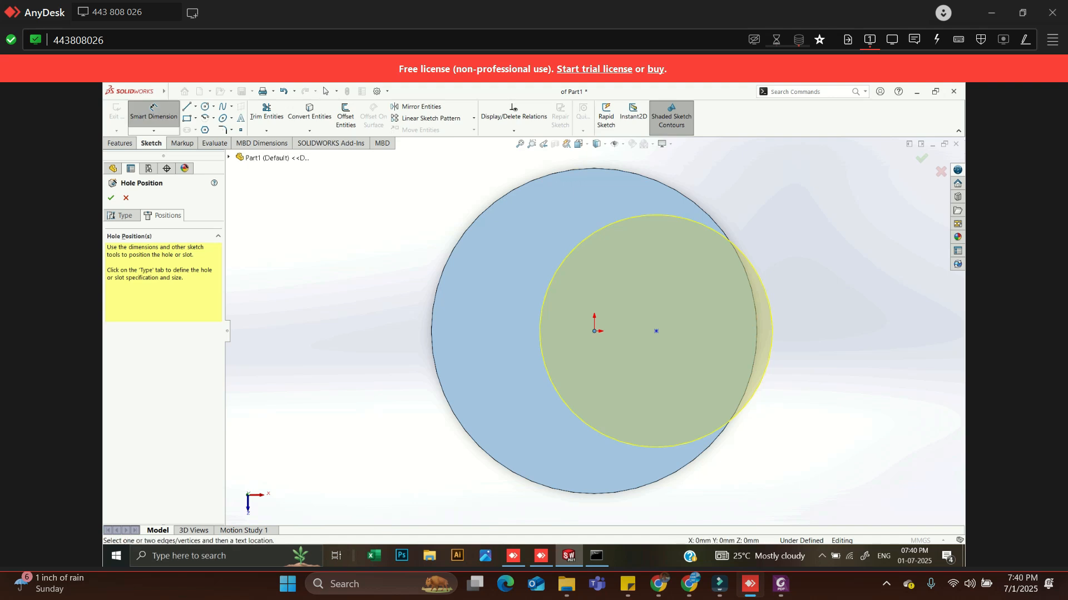
click(656, 331)
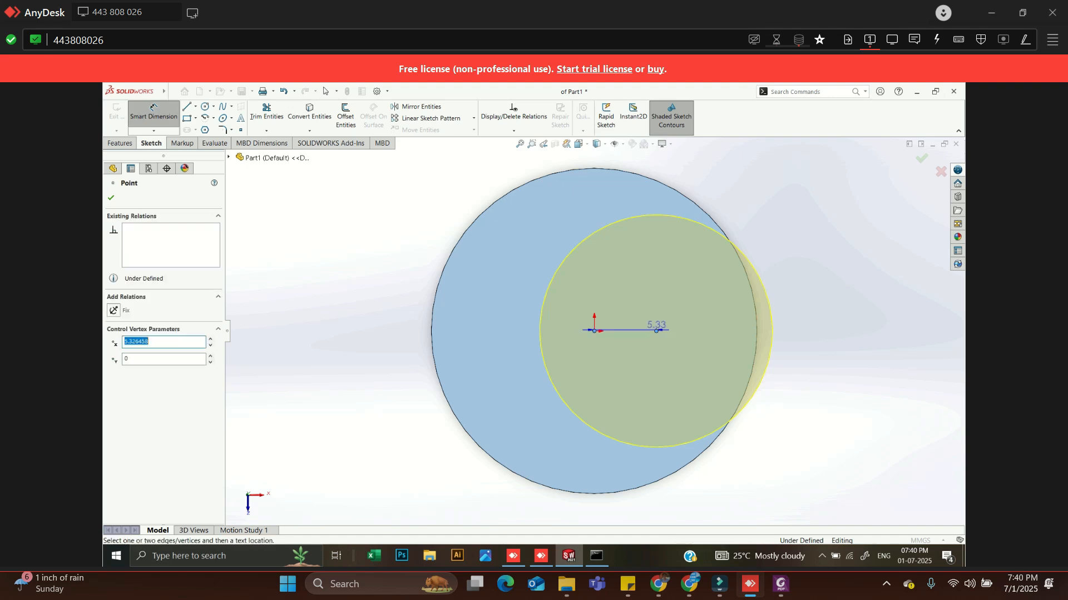
scroll(648, 267, up, 2)
click(627, 165)
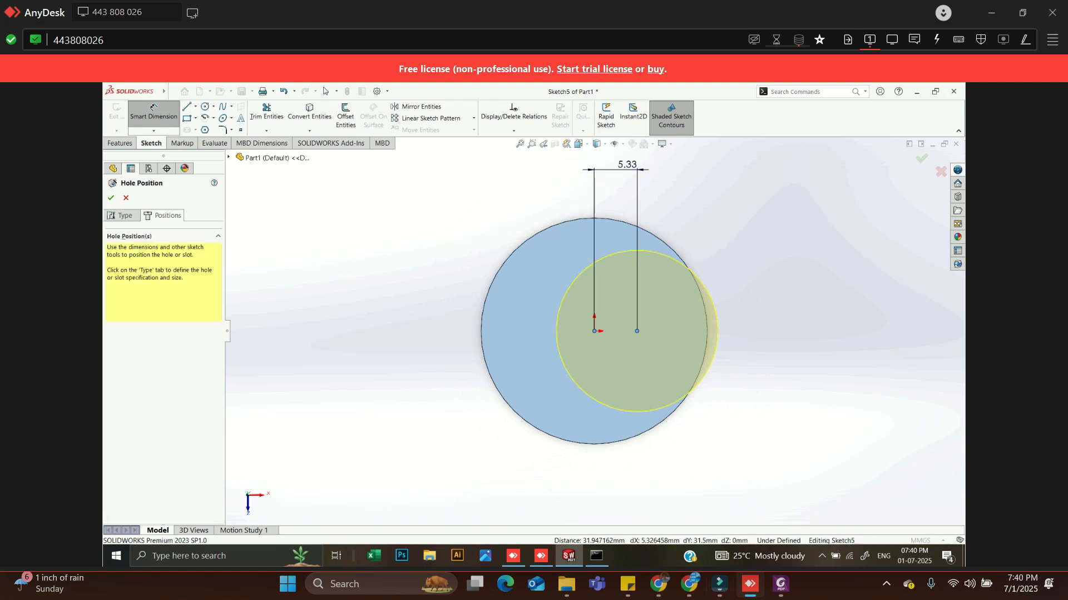
click(781, 583)
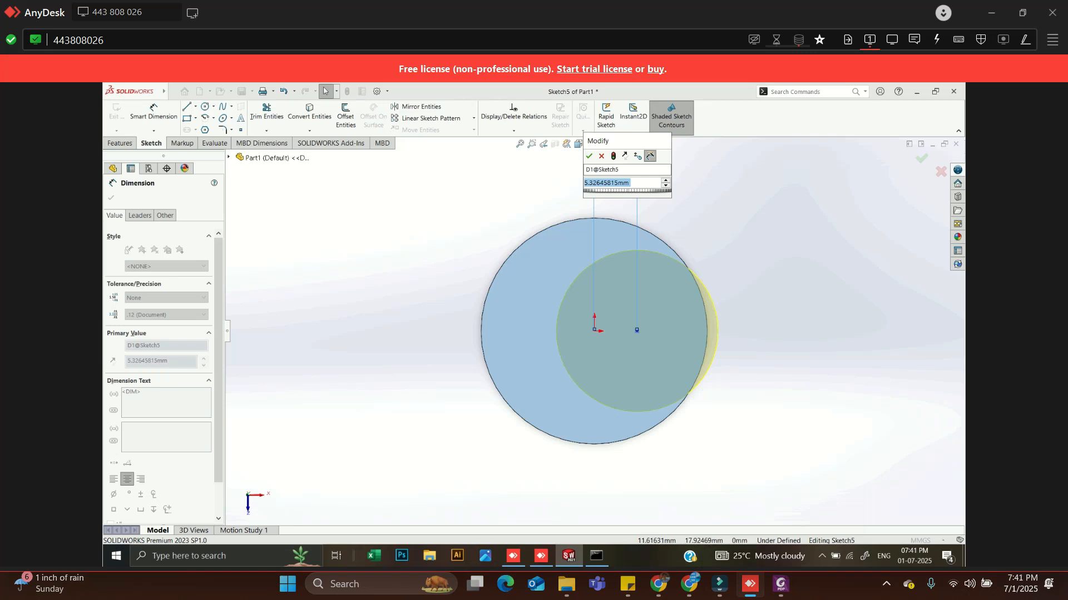
text(5)
key(Return)
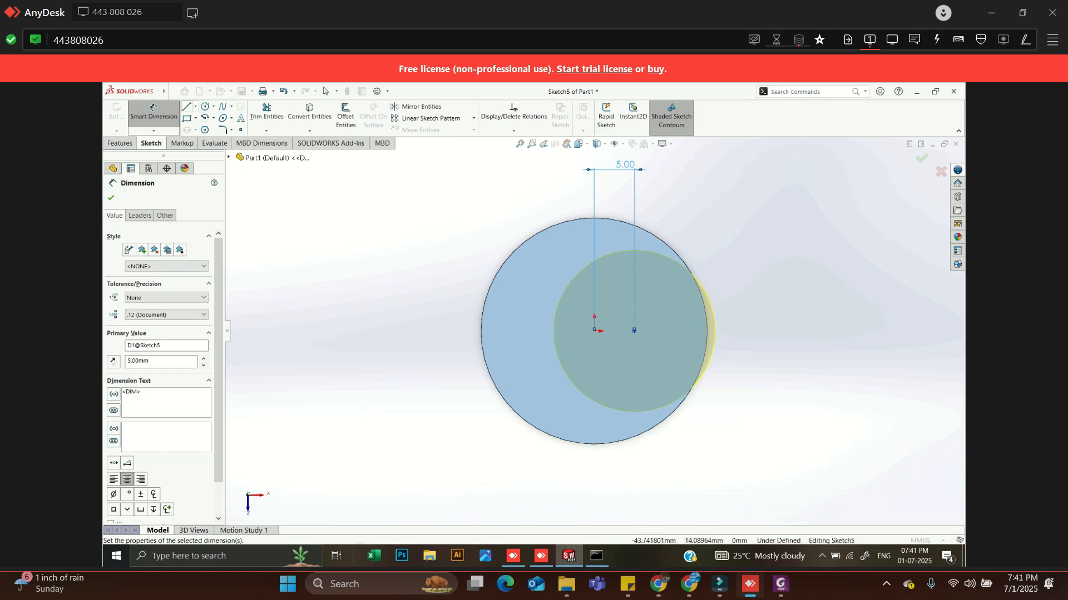
Step: Draw a horizontal construction line from the origin to the hole's centre point
click(195, 106)
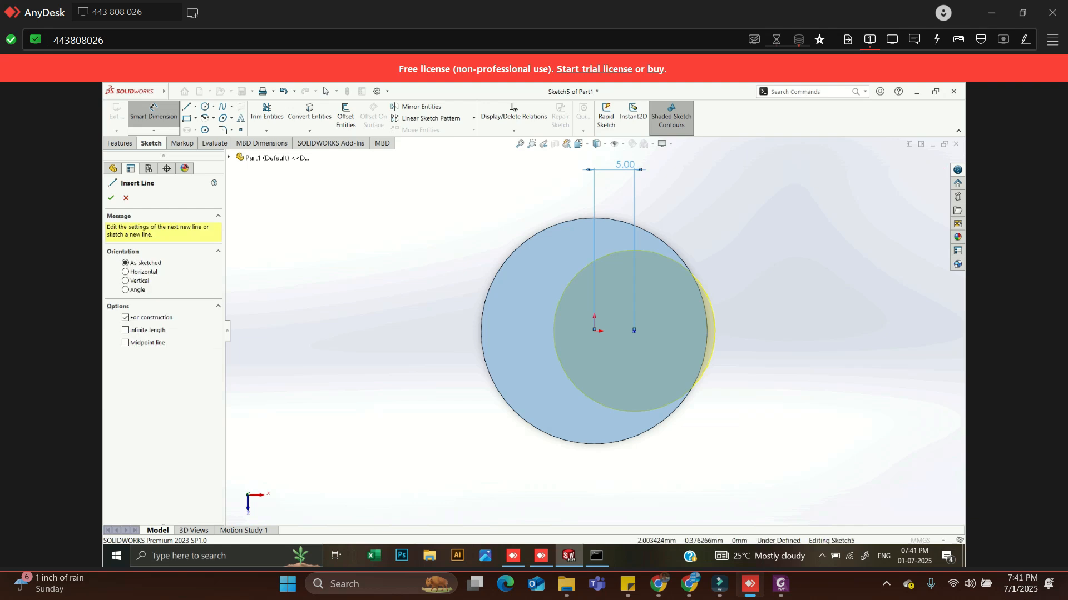
scroll(616, 329, down, 1)
click(591, 332)
click(638, 331)
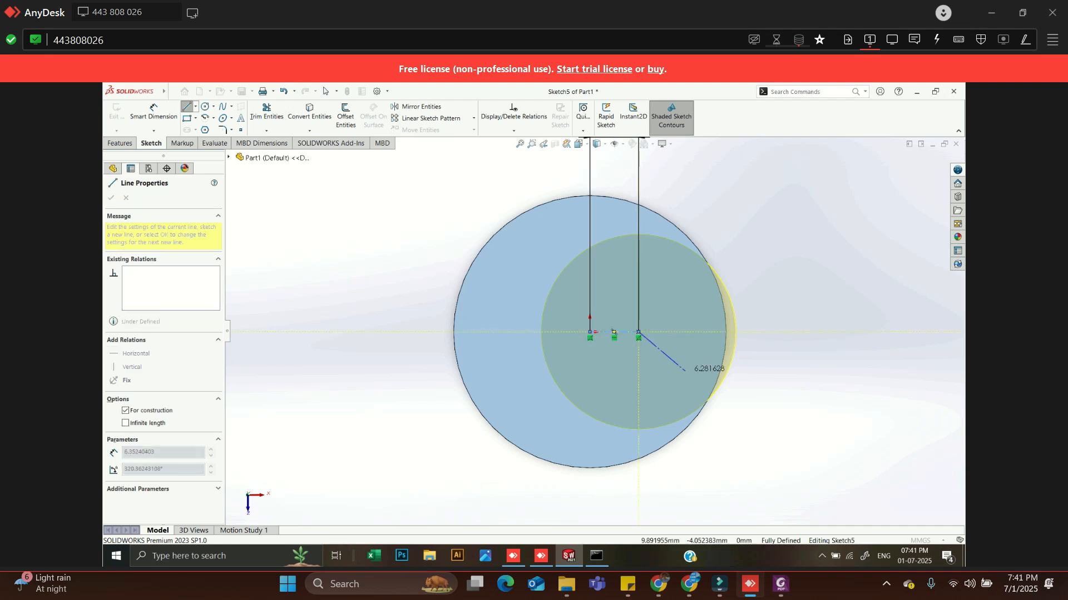
key(Escape)
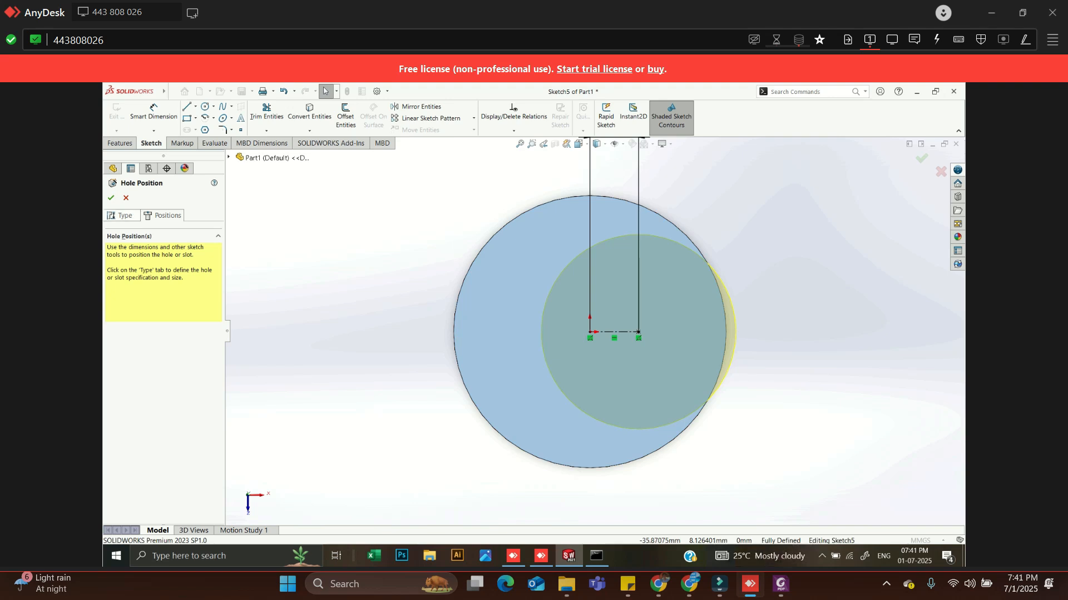
Step: Create the offset hole as a Simple Drilled type with a diameter of 6 mm and a depth of 12 mm
click(120, 215)
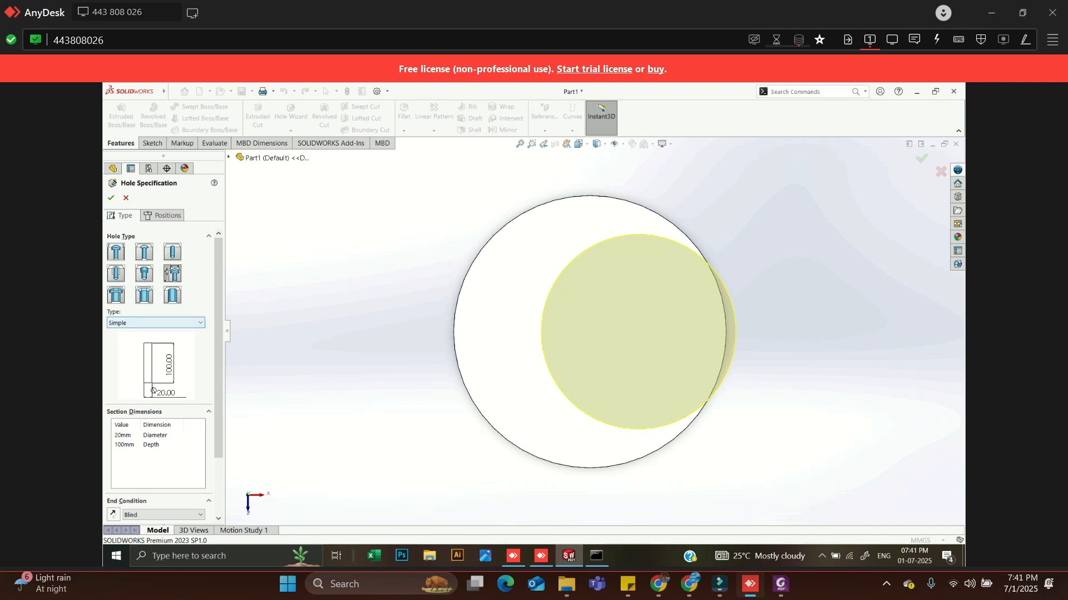
click(156, 323)
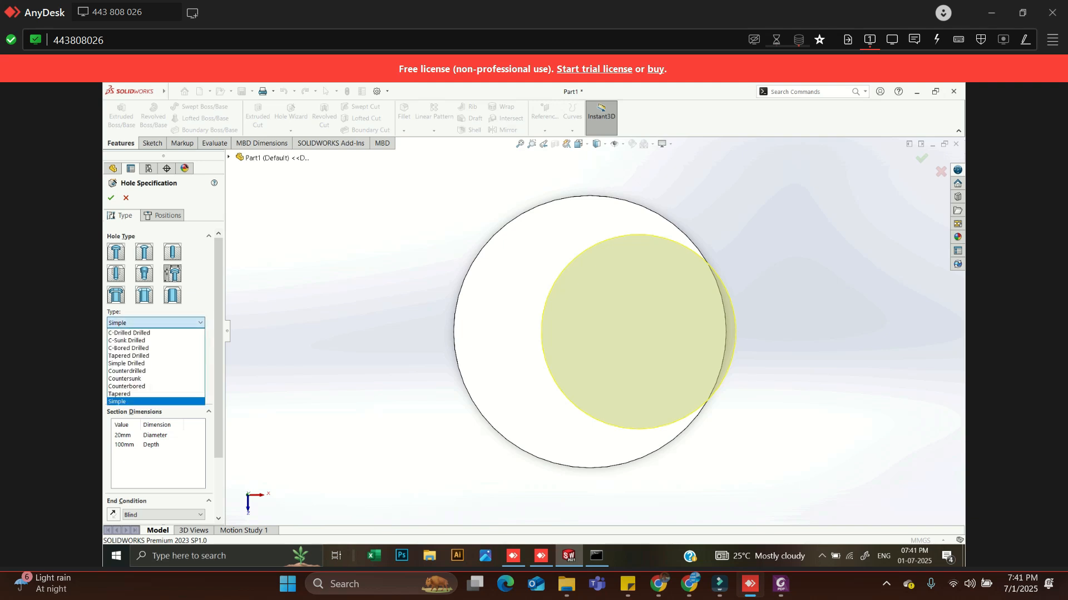
click(128, 363)
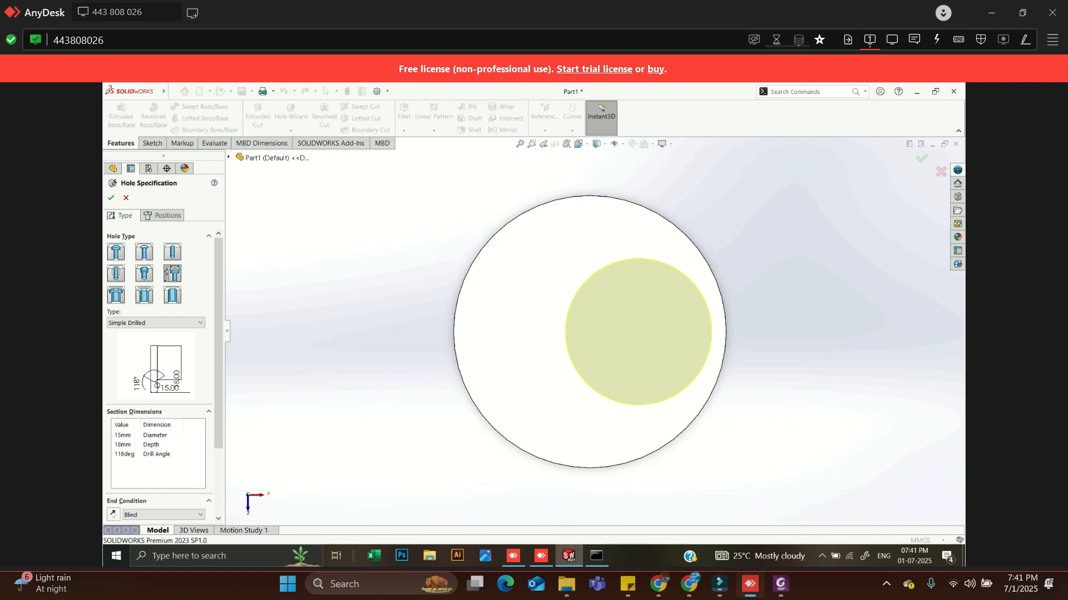
double_click(124, 435)
text(6)
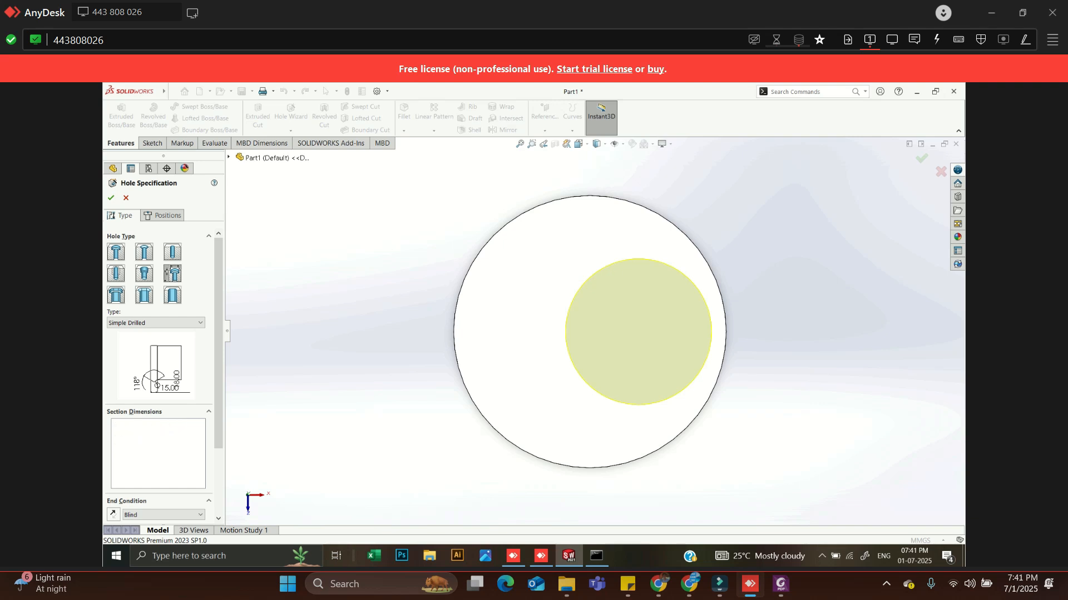
double_click(123, 444)
text(12)
key(Return)
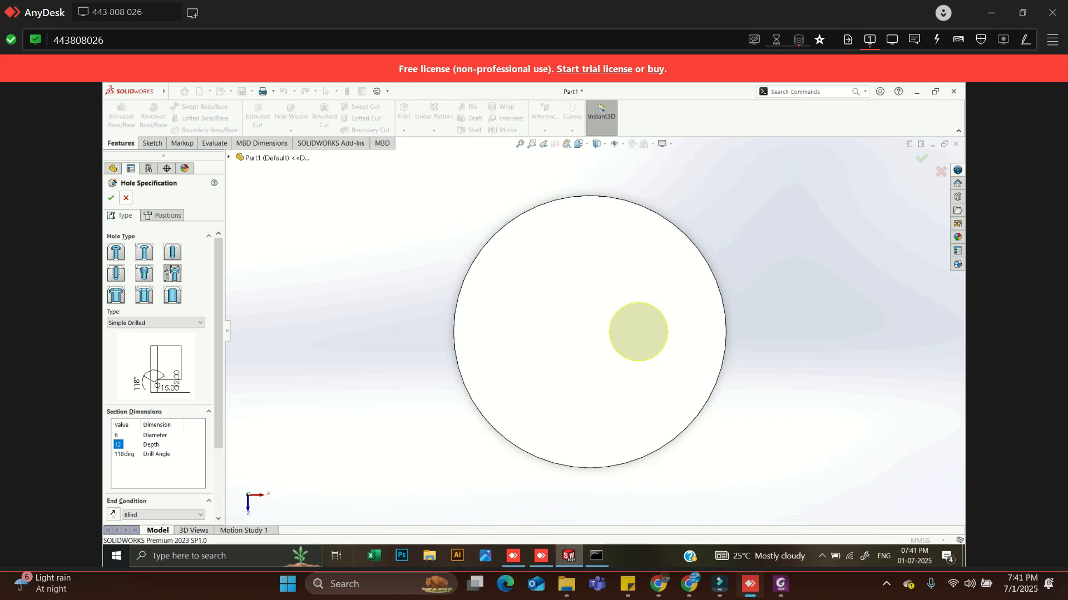
click(110, 198)
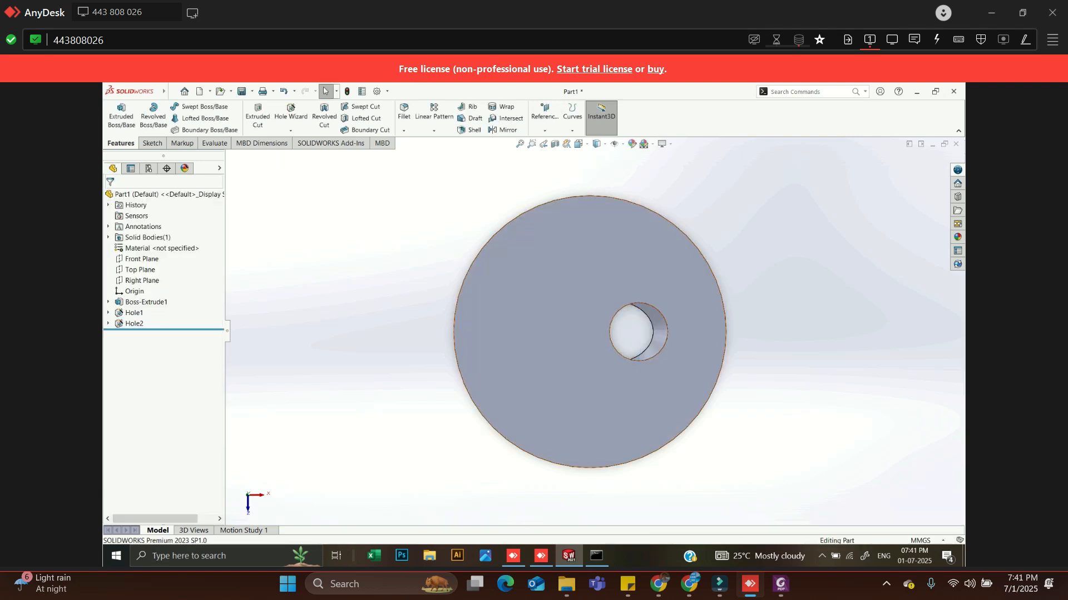
Step: Section the part through the Front Plane and compare it with section A-A of the exercise drawing in Foxit PDF Editor
middle_drag(589, 384, 587, 322)
scroll(587, 322, up, 6)
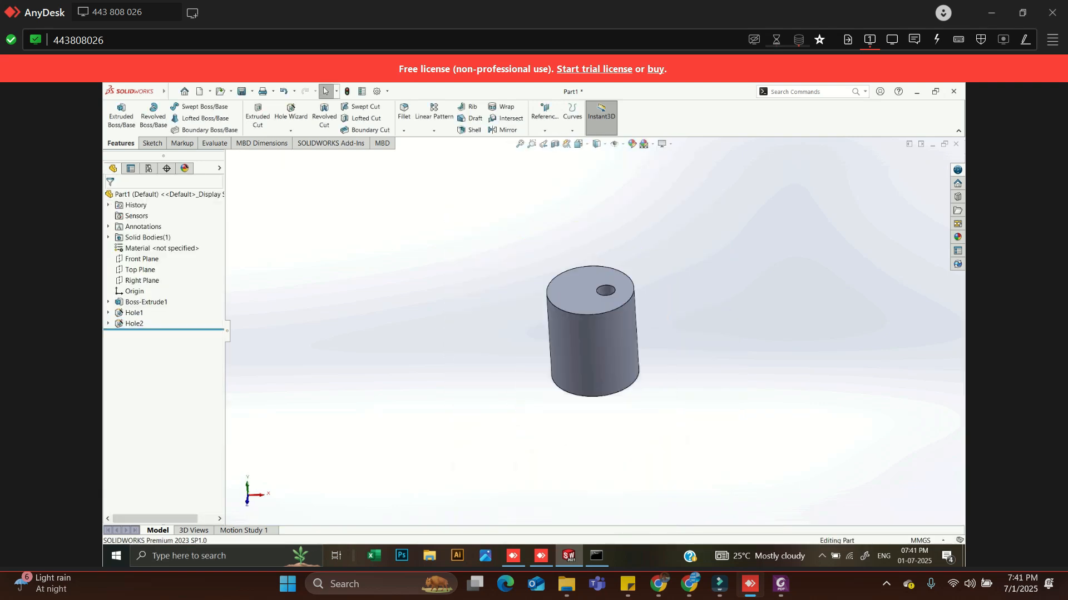
click(555, 144)
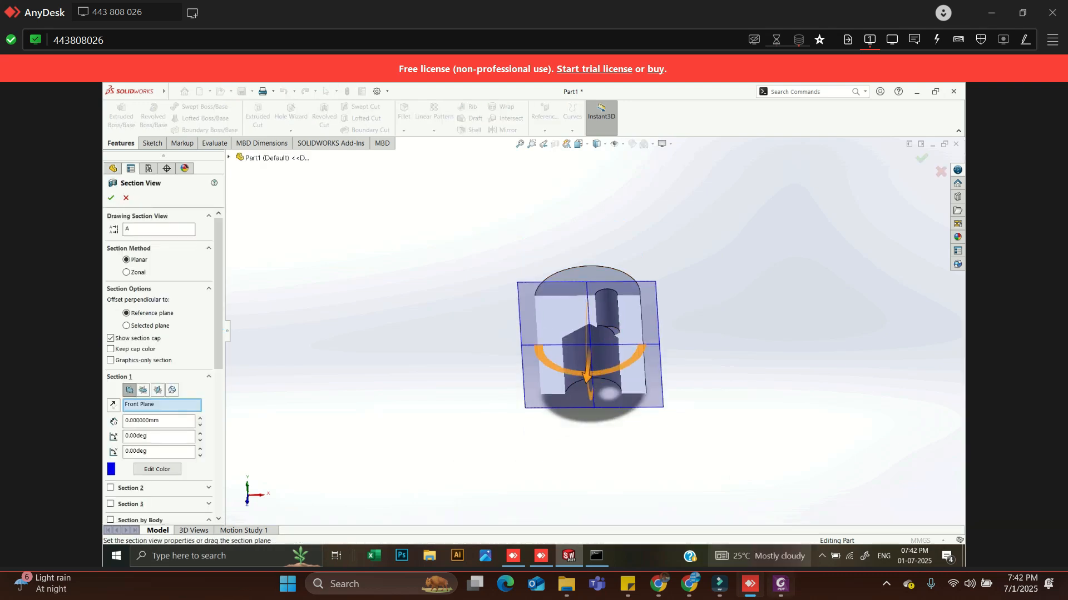
mouse_move(781, 584)
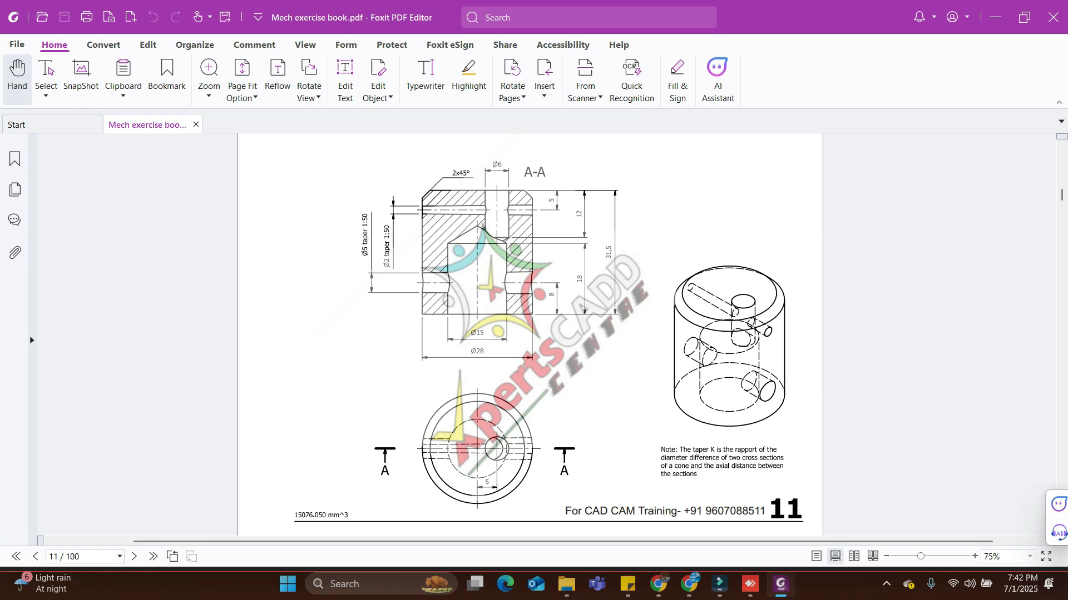
ctrl+scroll(508, 227, up, 2)
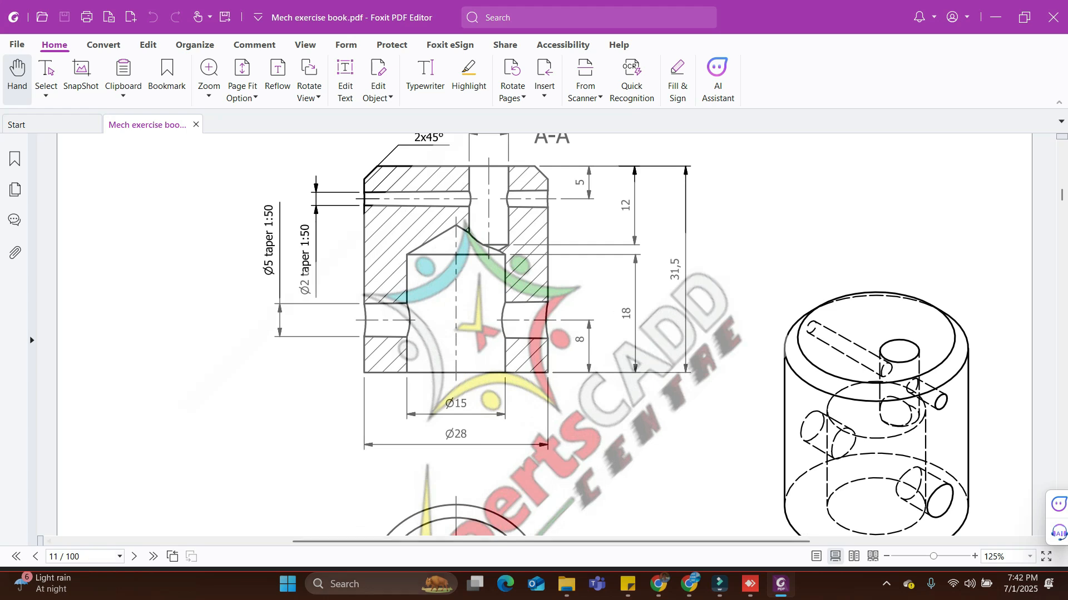
Step: Open Paint and handwrite the taper formula (D-d)/2l = taper on the blank canvas
click(381, 584)
text(PAINT)
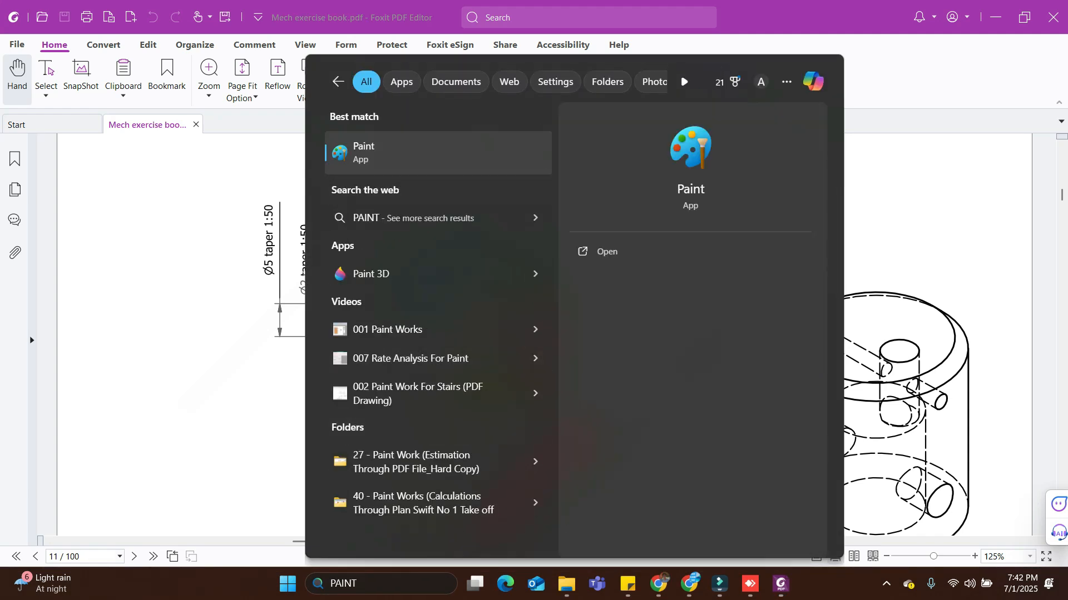
key(Return)
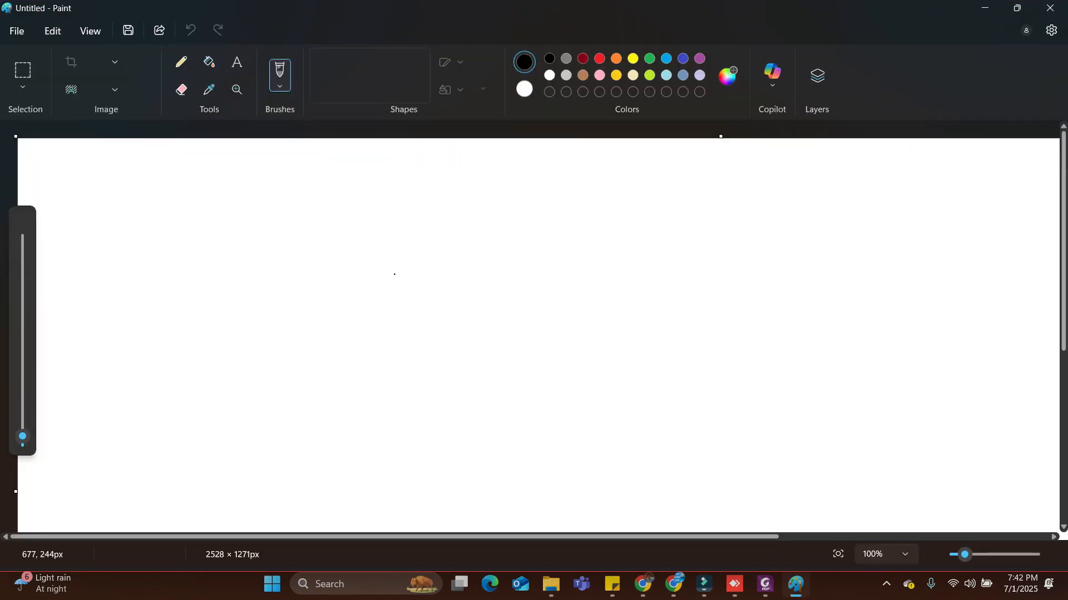
mouse_move(451, 234)
mouse_down()
mouse_move(456, 265)
mouse_move(427, 237)
mouse_up()
mouse_move(490, 250)
mouse_down()
mouse_move(529, 254)
mouse_move(551, 274)
mouse_up()
drag(412, 299, 568, 302)
mouse_move(482, 337)
mouse_down()
mouse_move(473, 379)
mouse_move(522, 360)
mouse_up()
drag(529, 335, 540, 370)
drag(611, 300, 647, 304)
drag(688, 233, 693, 278)
mouse_move(671, 253)
mouse_down()
mouse_move(730, 247)
mouse_move(738, 296)
mouse_up()
drag(740, 256, 756, 222)
mouse_move(756, 223)
mouse_down()
mouse_move(743, 253)
mouse_move(868, 254)
mouse_up()
drag(721, 229, 704, 241)
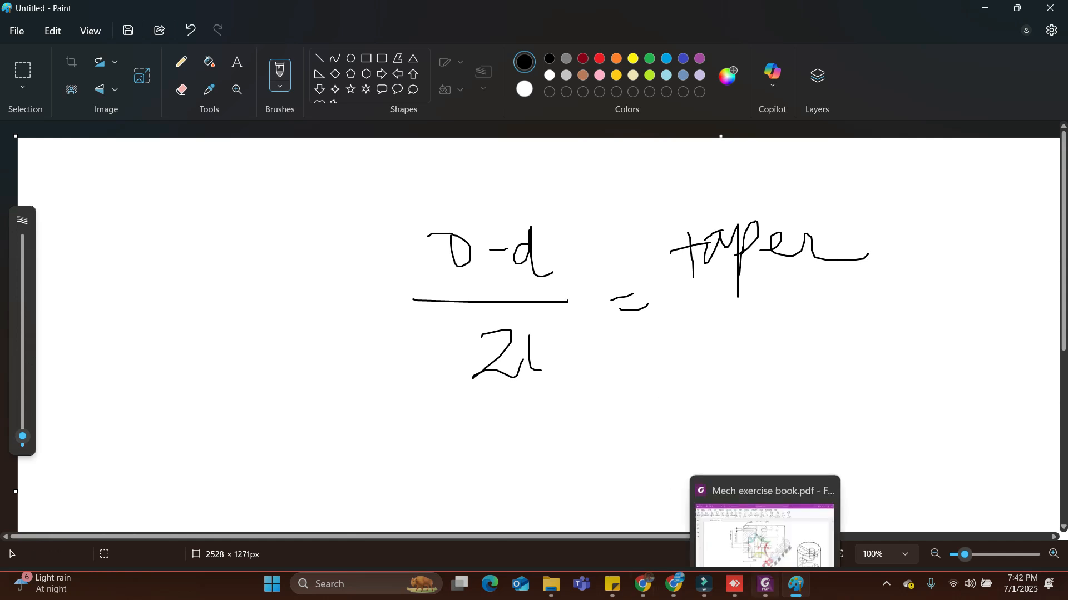
Step: Check the side holes' taper callouts in the Foxit PDF drawing and handwrite D-5 over 2× below the formula in Paint
click(765, 584)
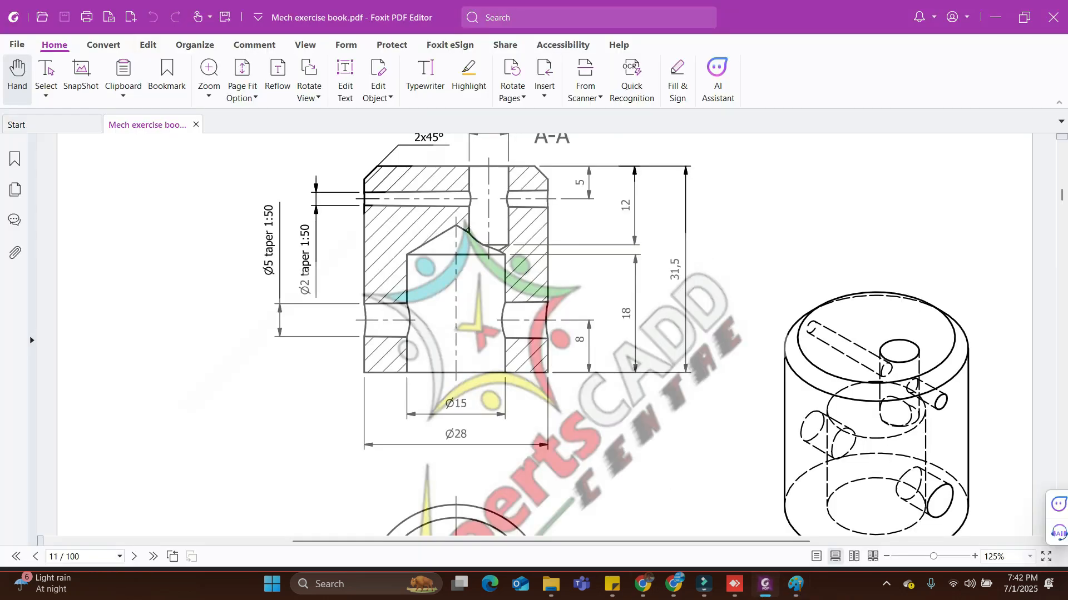
click(765, 583)
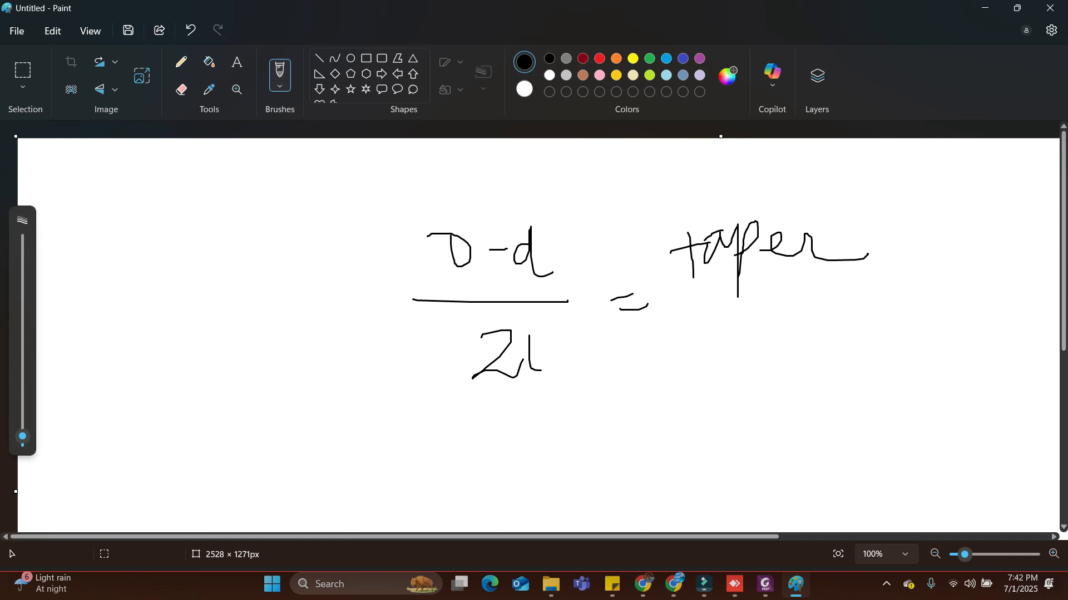
click(765, 584)
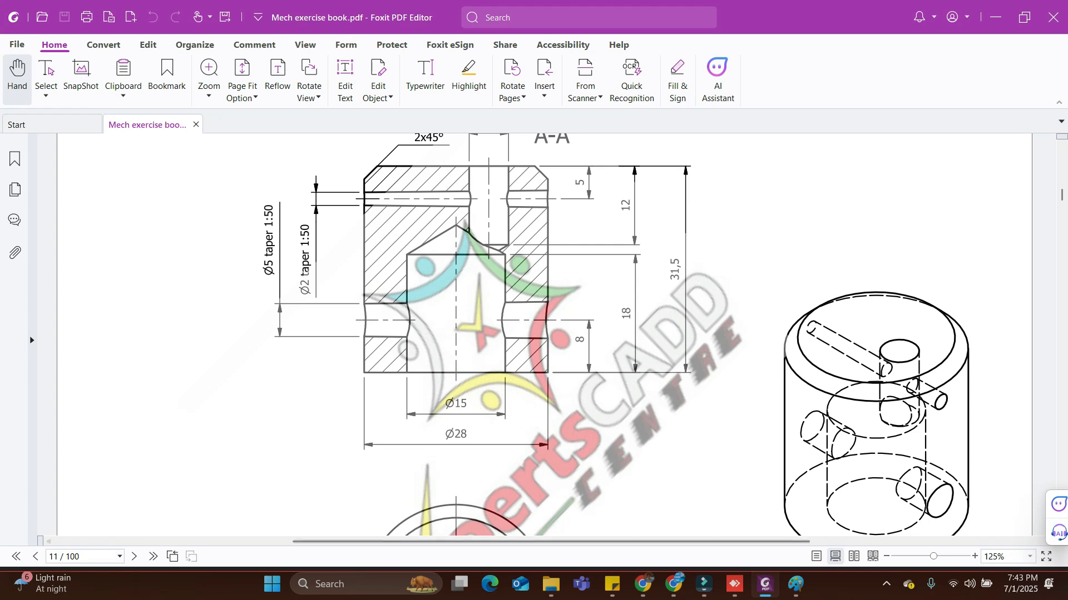
key(alt+Tab)
mouse_move(550, 387)
mouse_down()
mouse_move(552, 432)
mouse_move(573, 395)
mouse_move(540, 432)
mouse_up()
mouse_move(599, 410)
mouse_down()
mouse_move(629, 410)
mouse_move(648, 388)
mouse_move(643, 420)
mouse_up()
click(596, 433)
drag(510, 454, 722, 454)
drag(560, 472, 588, 524)
mouse_move(598, 486)
mouse_down()
mouse_move(612, 498)
mouse_move(597, 497)
mouse_up()
Step: Recheck the PDF drawing and complete the handwritten equation in Paint as (D-5)/(2×28) = 1/50
click(765, 584)
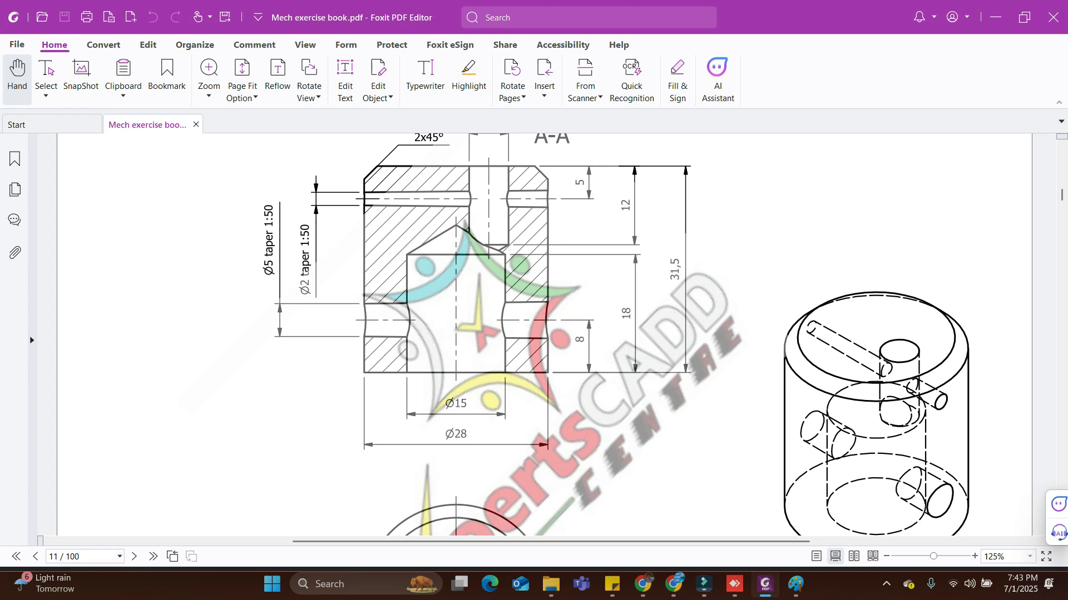
click(765, 584)
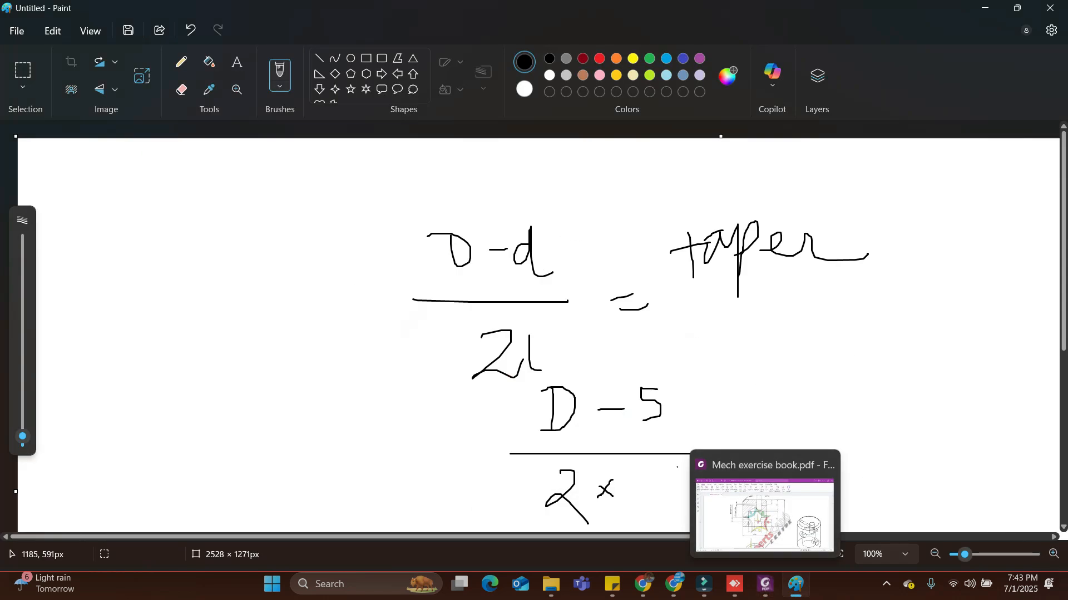
mouse_move(631, 476)
mouse_down()
mouse_move(639, 497)
mouse_move(671, 501)
mouse_up()
mouse_move(682, 475)
mouse_down()
mouse_move(667, 479)
mouse_move(673, 497)
mouse_move(681, 476)
mouse_up()
drag(766, 457, 786, 457)
mouse_move(867, 374)
mouse_down()
mouse_move(868, 415)
mouse_move(924, 427)
mouse_up()
mouse_move(870, 456)
mouse_down()
mouse_move(829, 495)
mouse_move(892, 477)
mouse_move(880, 463)
mouse_up()
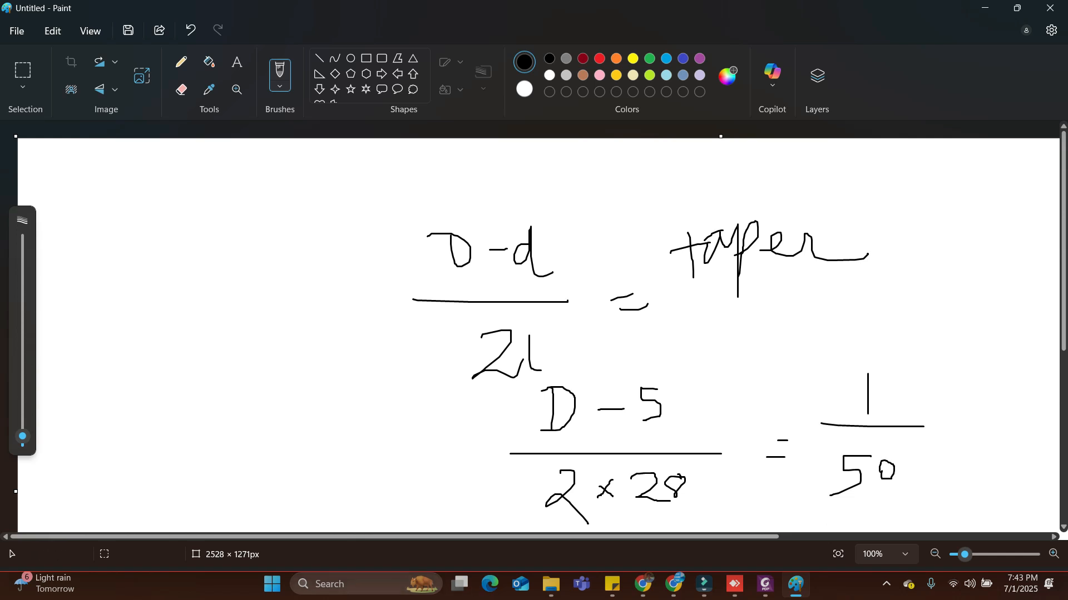
Step: Handwrite the cross-multiplied line 50D - 250 = 56 below the taper equation
scroll(651, 450, down, 3)
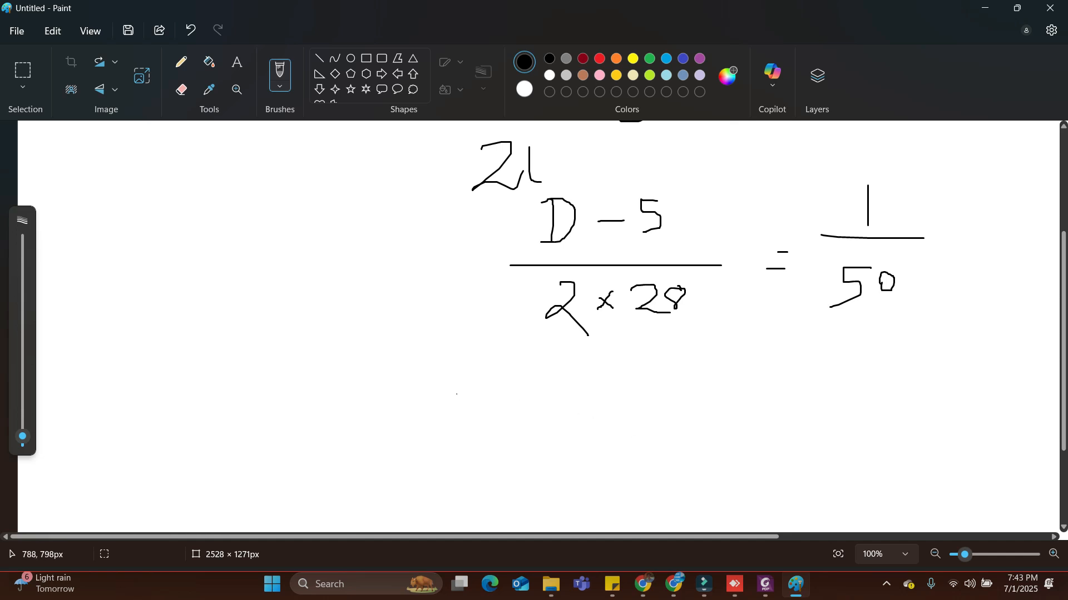
drag(452, 394, 456, 426)
mouse_move(508, 398)
mouse_down()
mouse_move(523, 417)
mouse_move(602, 406)
mouse_move(647, 423)
mouse_up()
mouse_move(675, 393)
mouse_down()
mouse_move(657, 394)
mouse_move(657, 427)
mouse_move(695, 414)
mouse_move(696, 401)
mouse_up()
drag(768, 408, 787, 412)
drag(856, 384, 843, 424)
drag(903, 380, 889, 406)
Step: Handwrite the rest of the solution: 50D = 306, D = 306/50 and D = 6.12
mouse_move(627, 478)
mouse_down()
mouse_move(610, 487)
mouse_move(620, 496)
mouse_move(691, 488)
mouse_move(675, 493)
mouse_up()
mouse_move(735, 472)
mouse_down()
mouse_move(802, 470)
mouse_move(791, 487)
mouse_up()
mouse_move(834, 458)
mouse_down()
mouse_move(857, 478)
mouse_move(846, 473)
mouse_up()
mouse_move(735, 497)
mouse_down()
mouse_move(733, 517)
mouse_move(788, 503)
mouse_up()
mouse_move(777, 515)
mouse_down()
mouse_move(828, 491)
mouse_move(829, 513)
mouse_move(857, 492)
mouse_move(919, 514)
mouse_move(958, 491)
mouse_move(954, 481)
mouse_up()
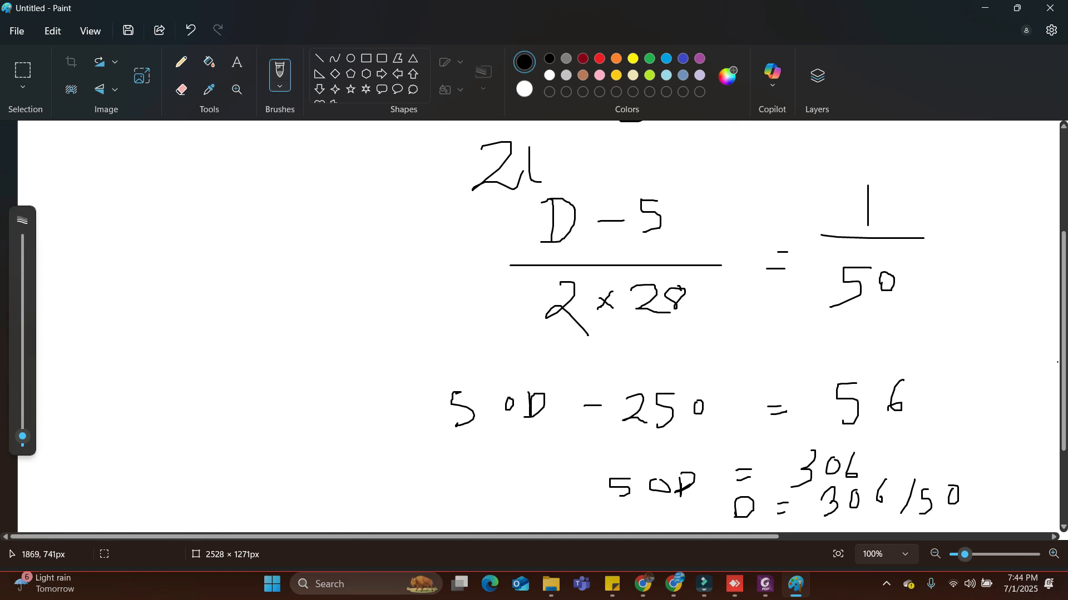
mouse_move(985, 395)
mouse_down()
mouse_move(989, 418)
mouse_move(971, 428)
mouse_up()
drag(1018, 393, 1057, 392)
click(1040, 390)
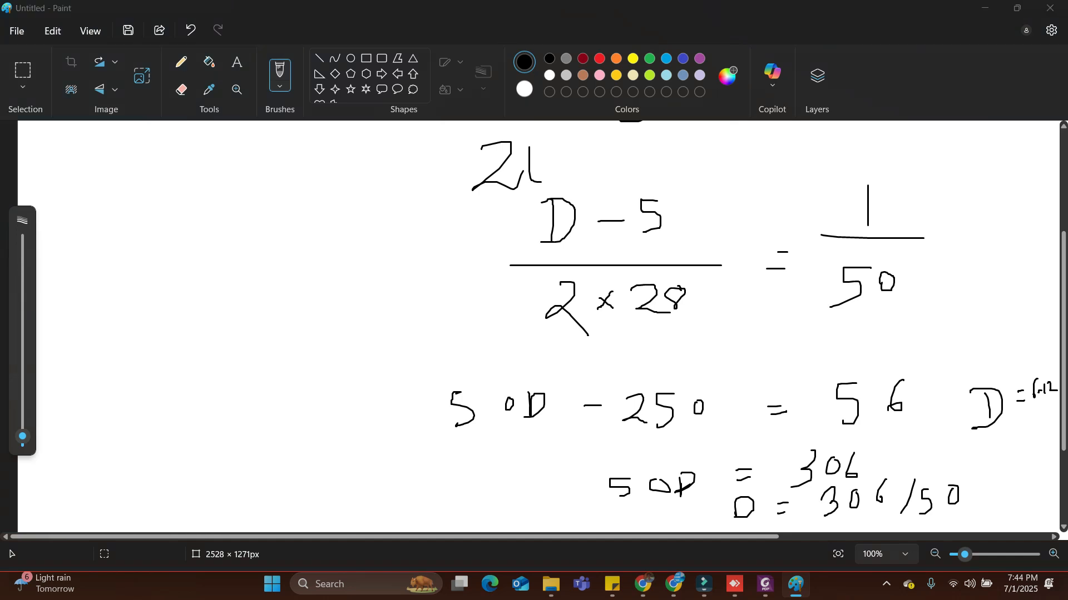
Step: Switch back to SOLIDWORKS, cancel the section view and start a sketch on the Front Plane
click(984, 8)
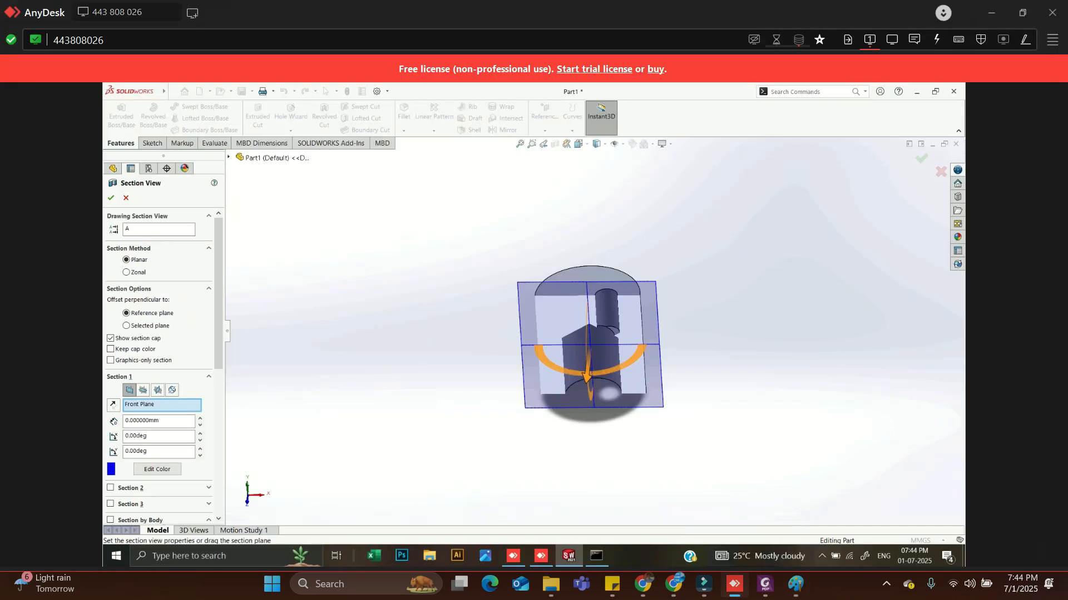
click(126, 198)
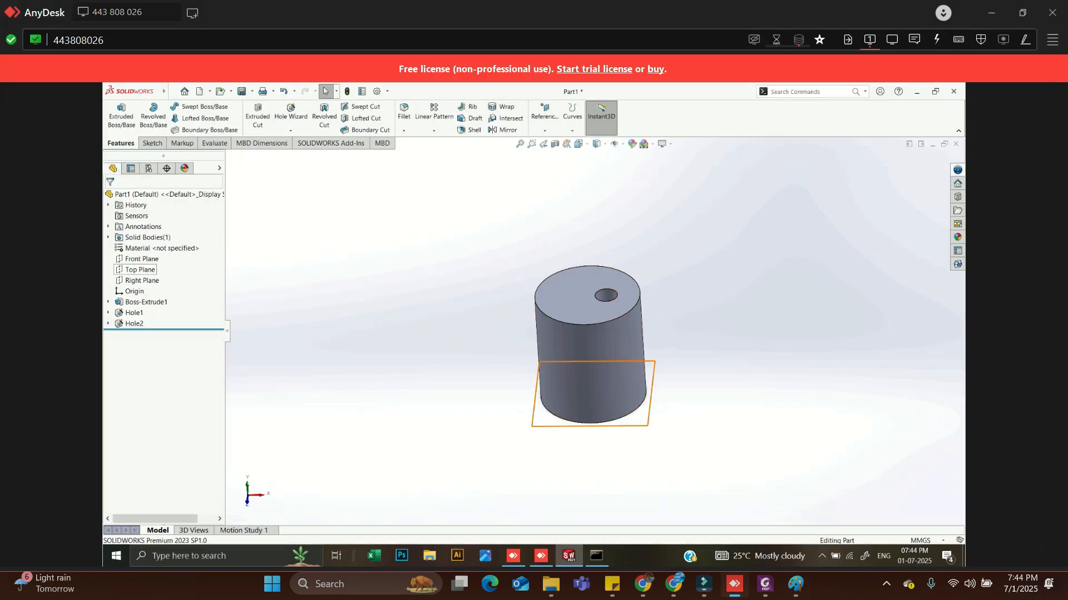
click(136, 259)
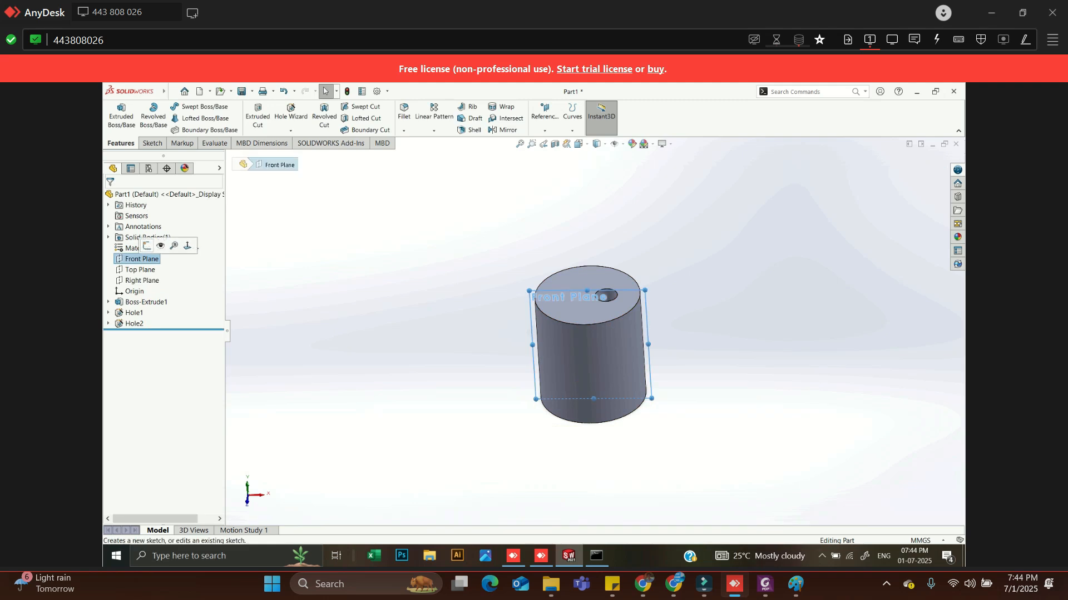
click(174, 245)
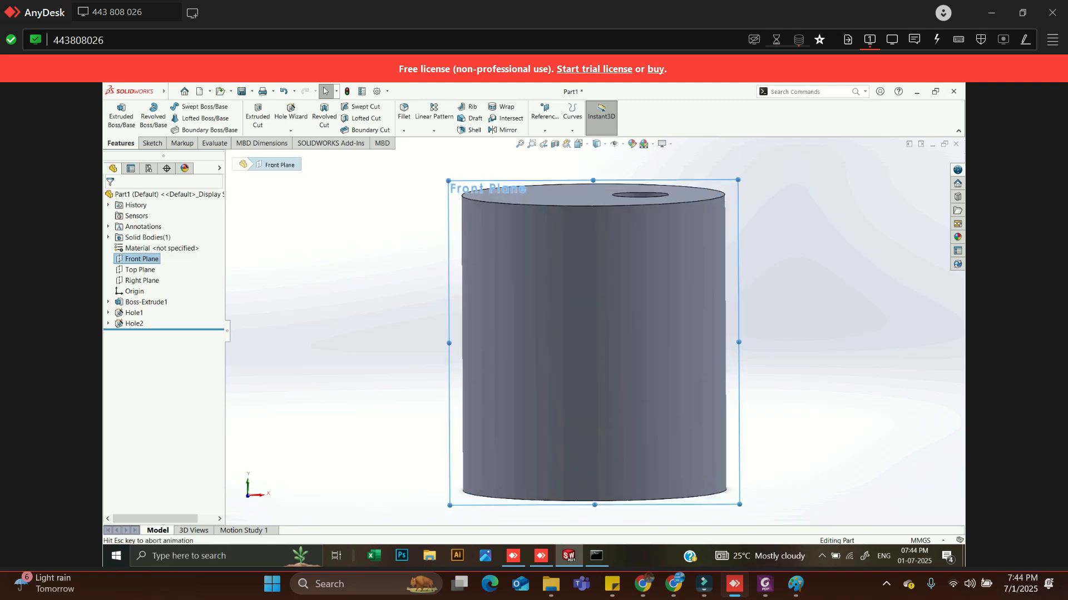
key(Escape)
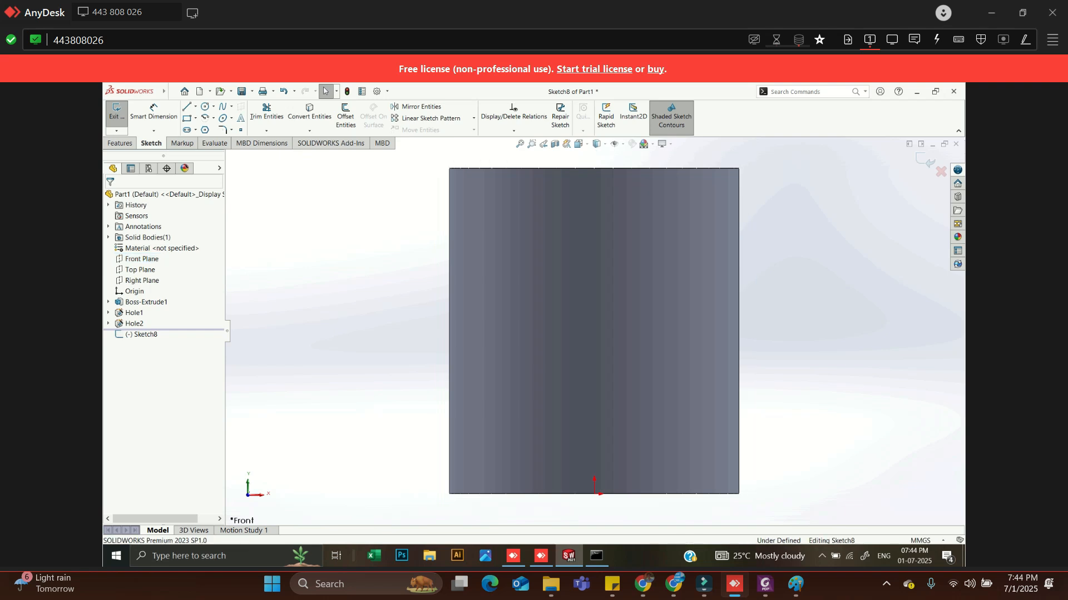
Step: Sketch a closed four-line taper profile across the cylinder's lower part, with a horizontal 28 mm upper line and a left side about 2.3 mm tall
key(l)
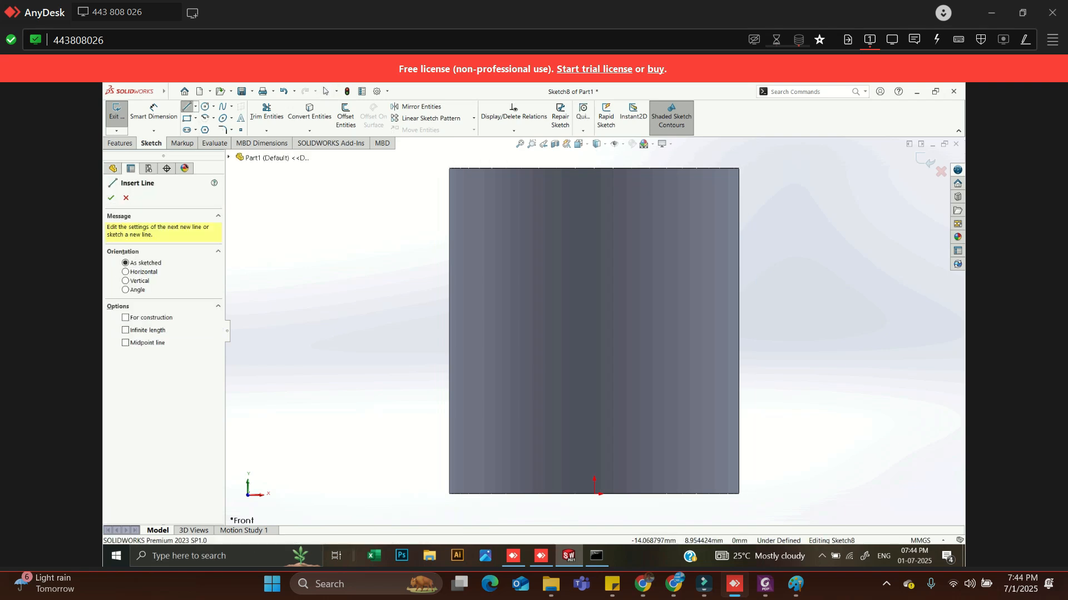
click(449, 404)
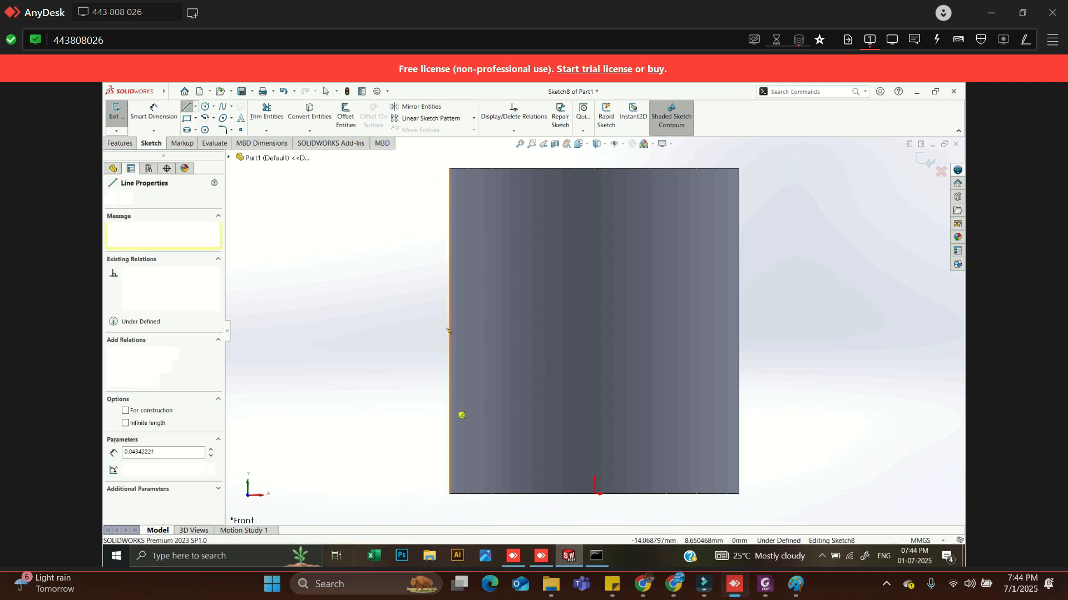
click(449, 427)
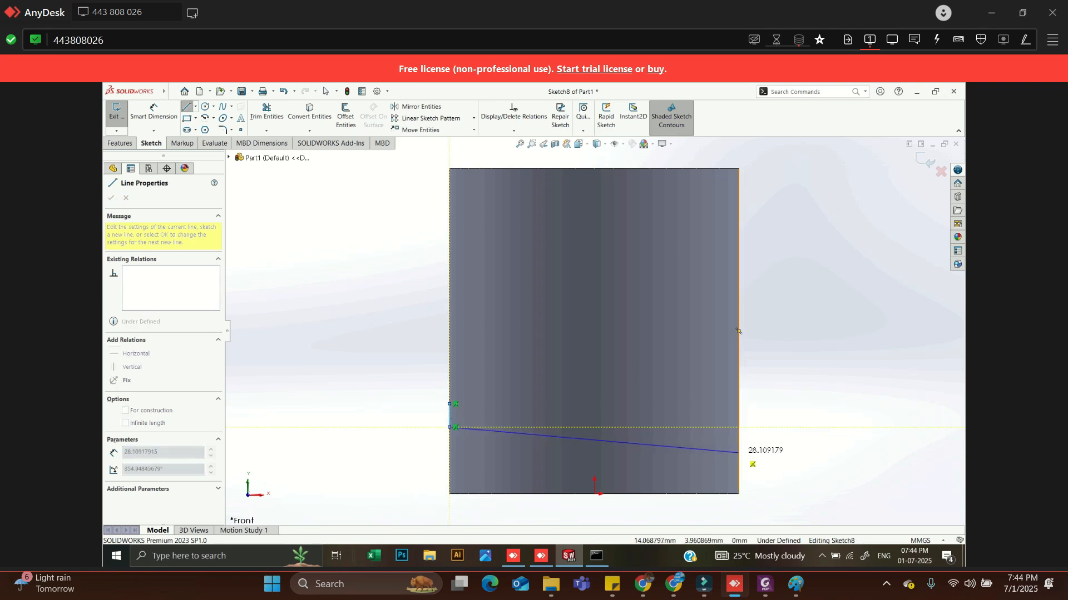
click(739, 452)
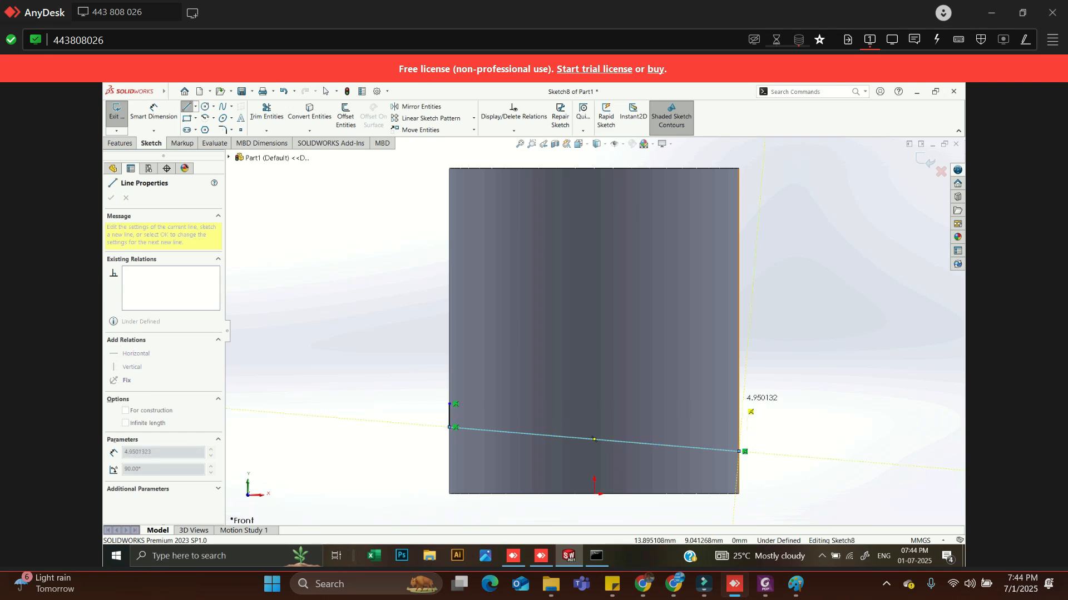
click(739, 404)
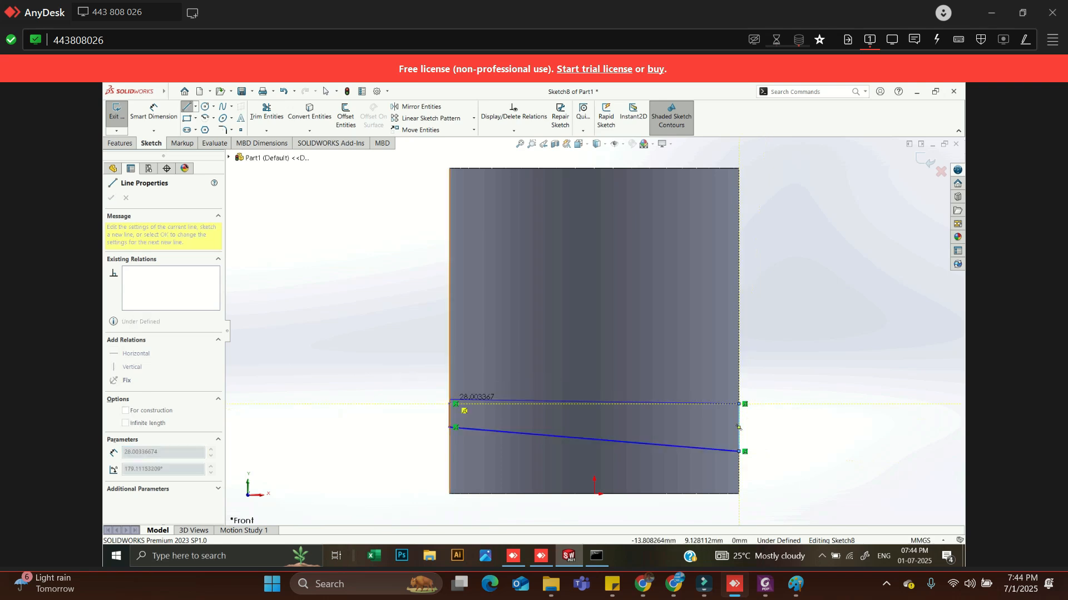
double_click(449, 404)
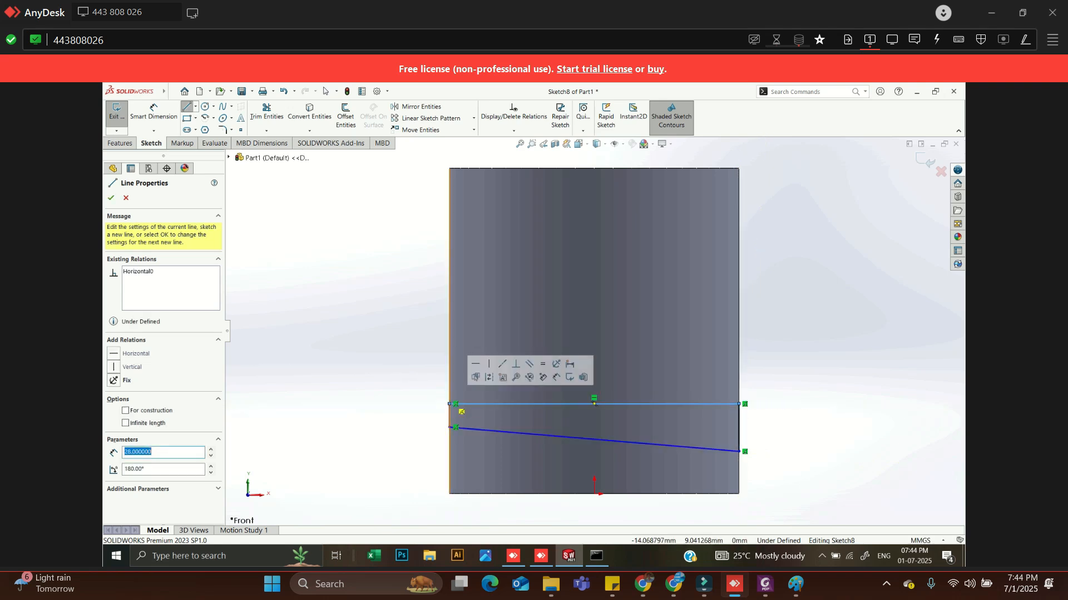
key(Escape)
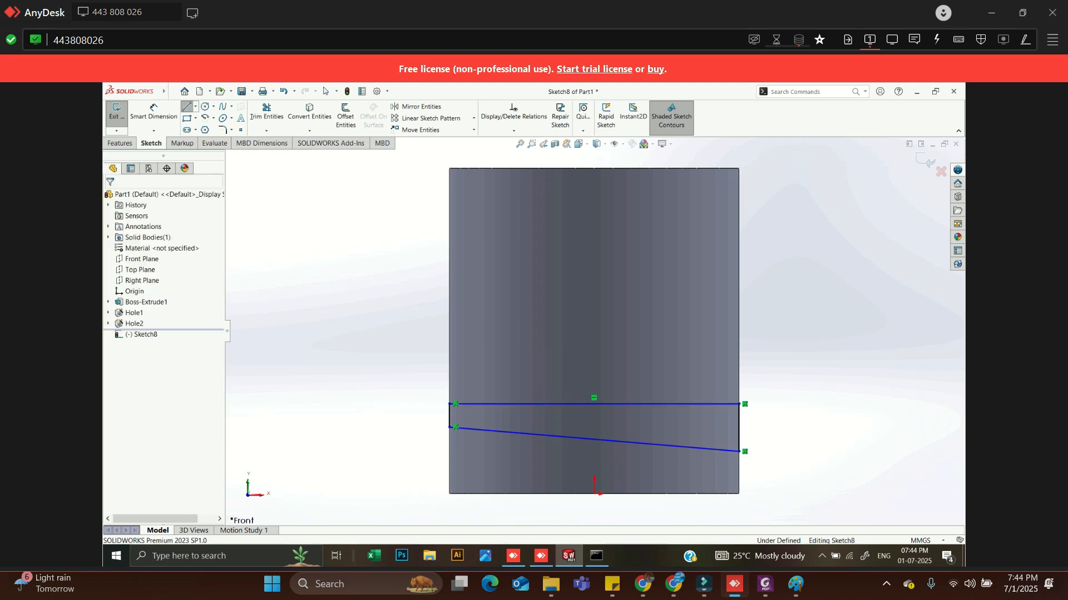
Step: Dimension the left side of the taper profile to 2.5 mm
click(153, 111)
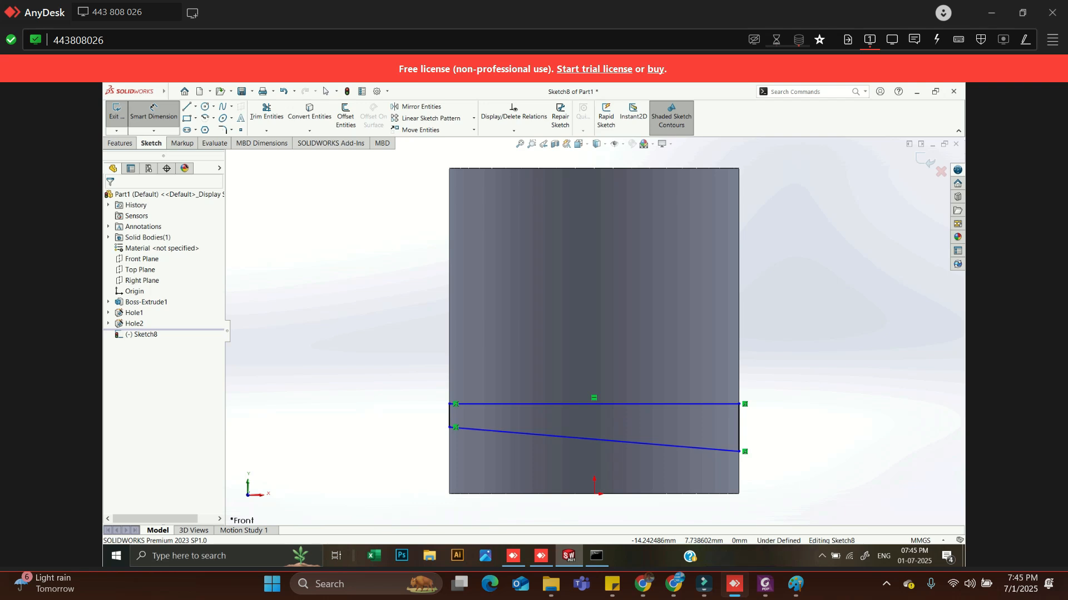
click(449, 415)
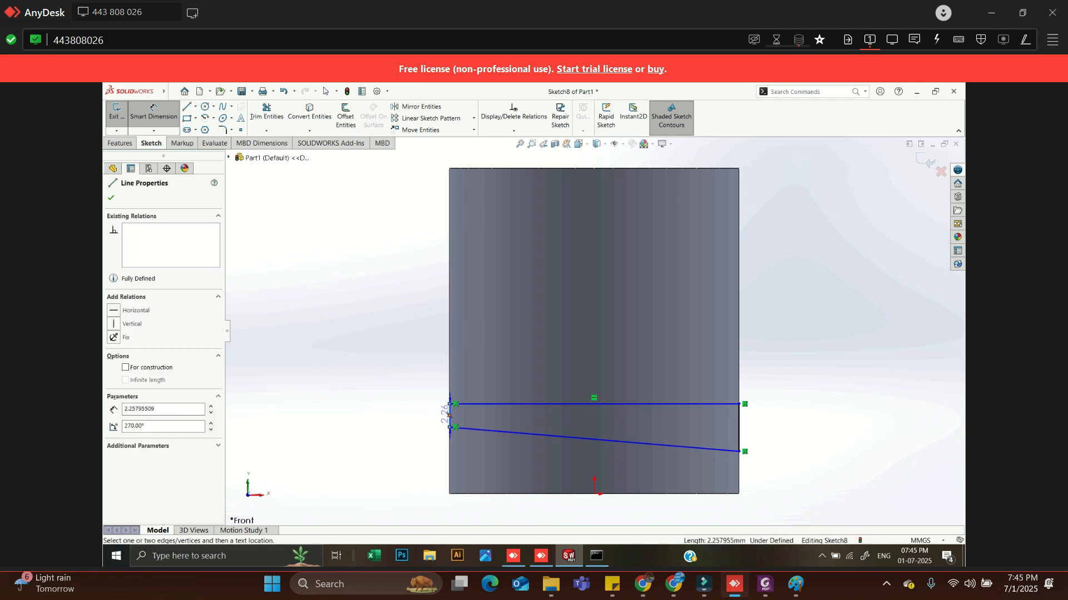
click(420, 416)
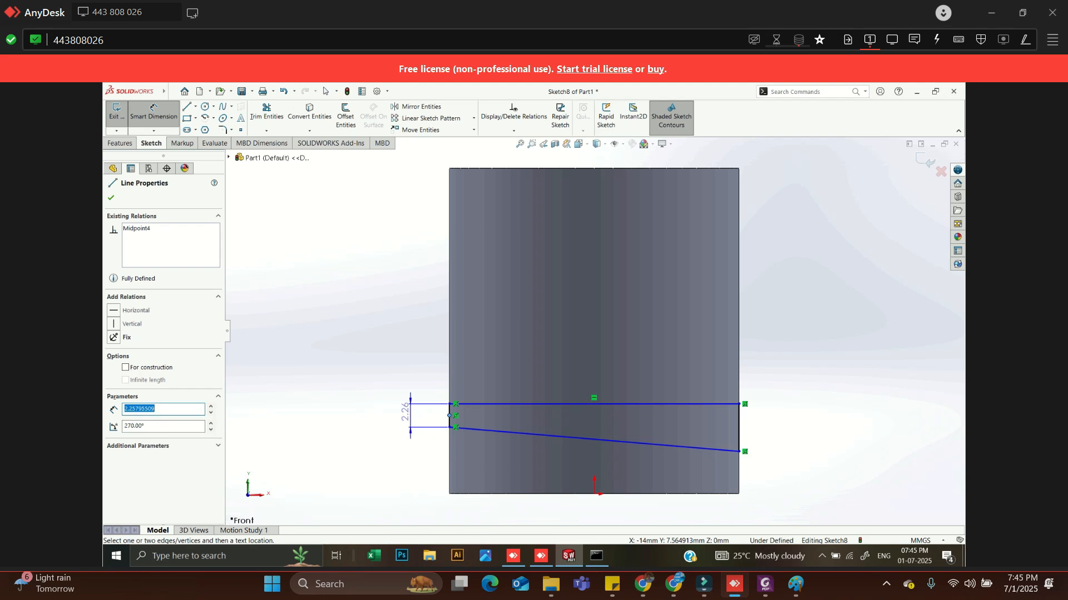
click(404, 412)
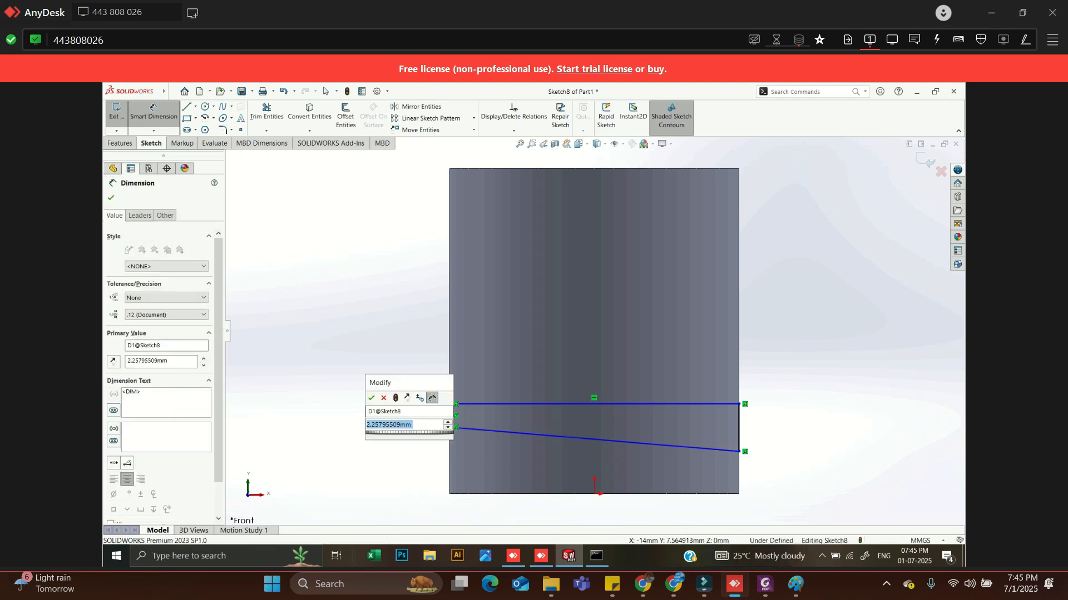
text(2.5)
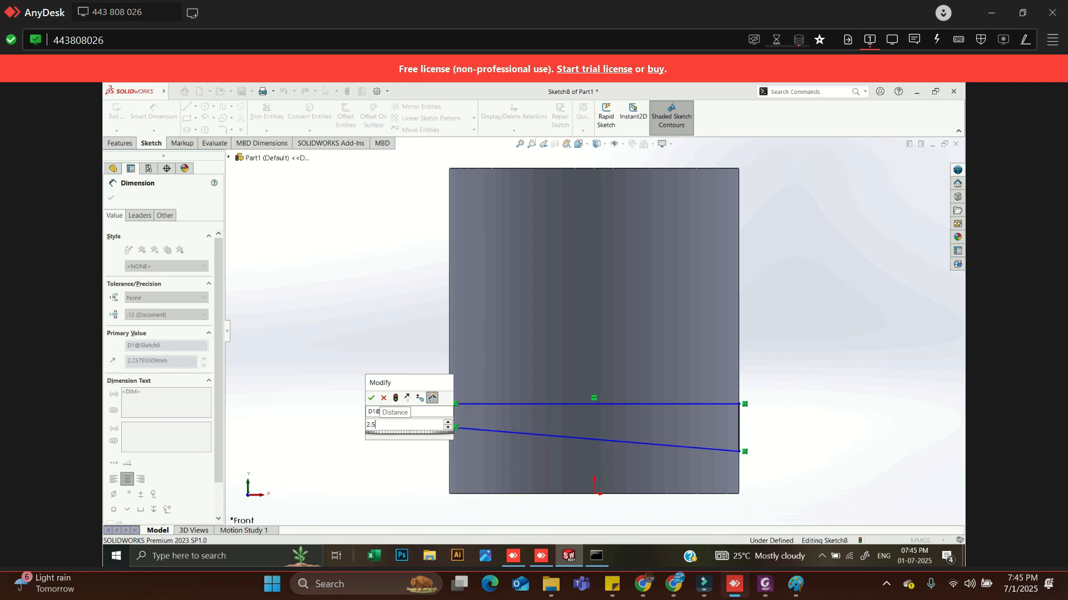
key(Return)
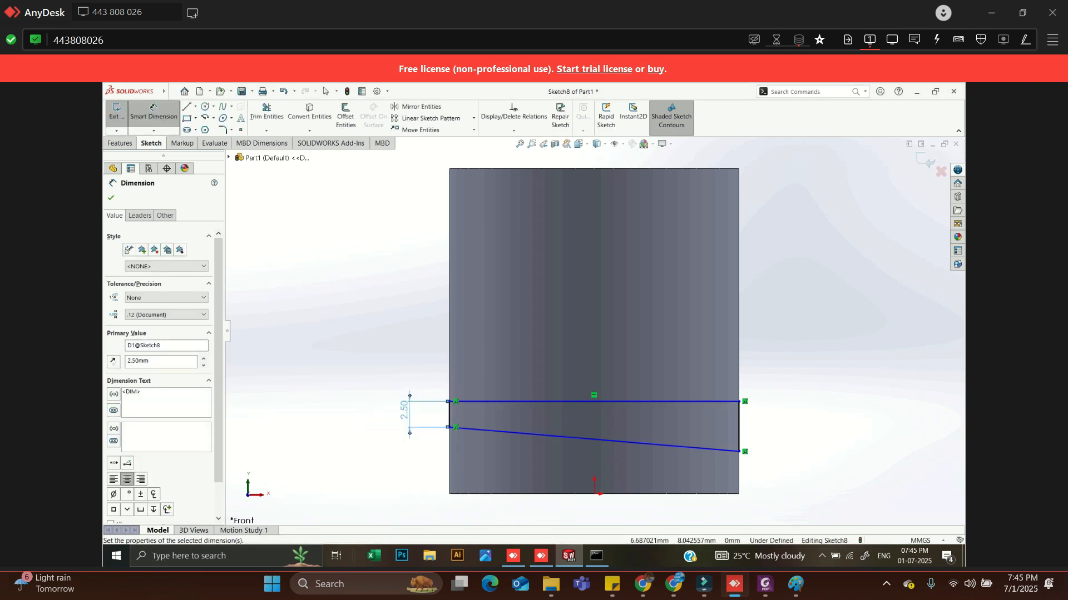
Step: Dimension the right side of the taper profile to 6.12/2 mm
click(739, 426)
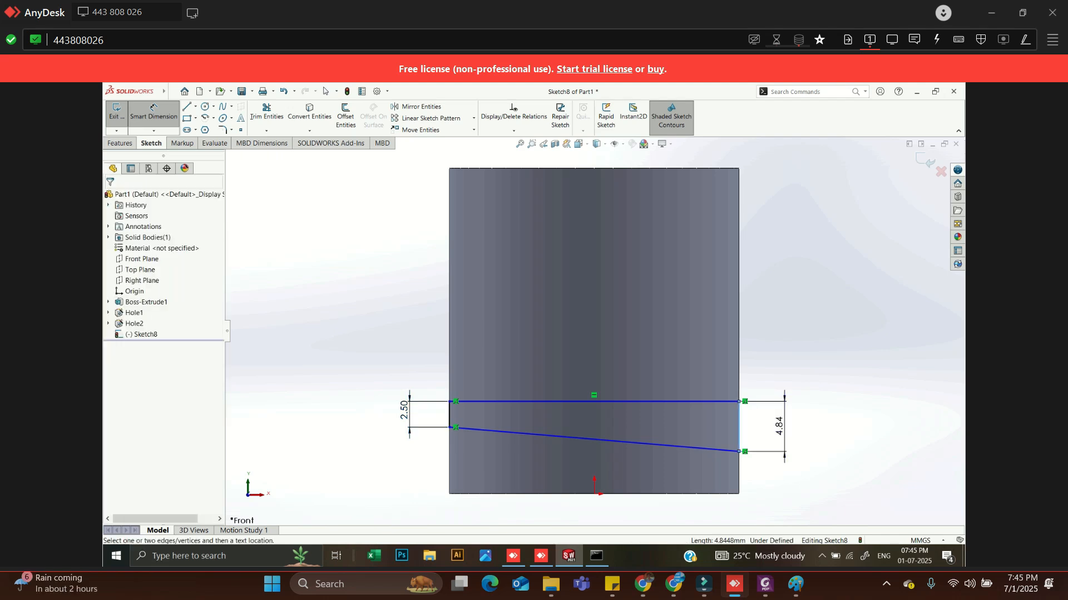
click(779, 426)
text(6.12/2)
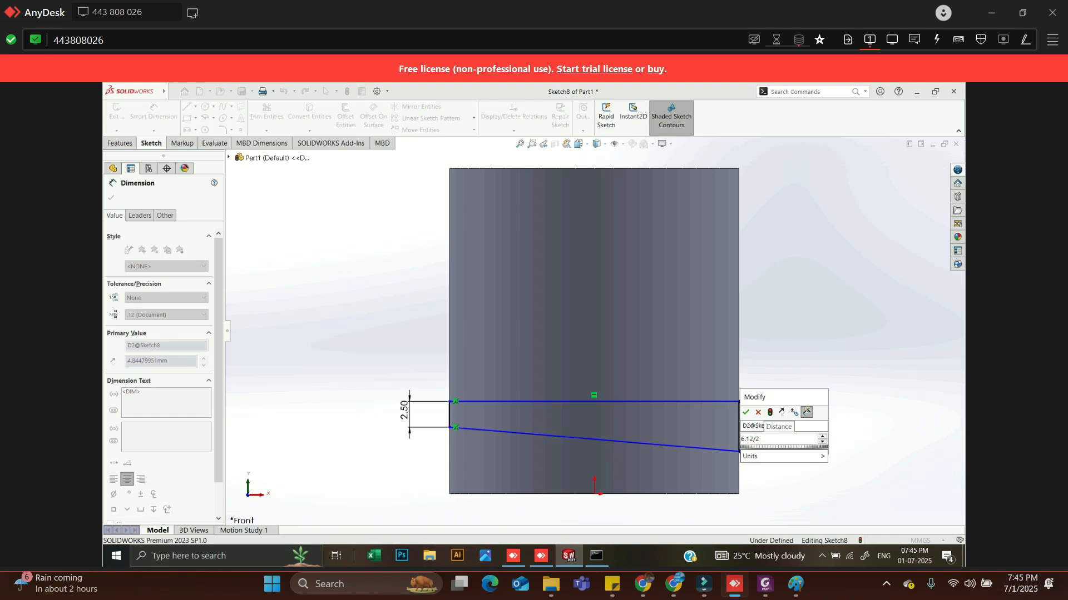
key(Return)
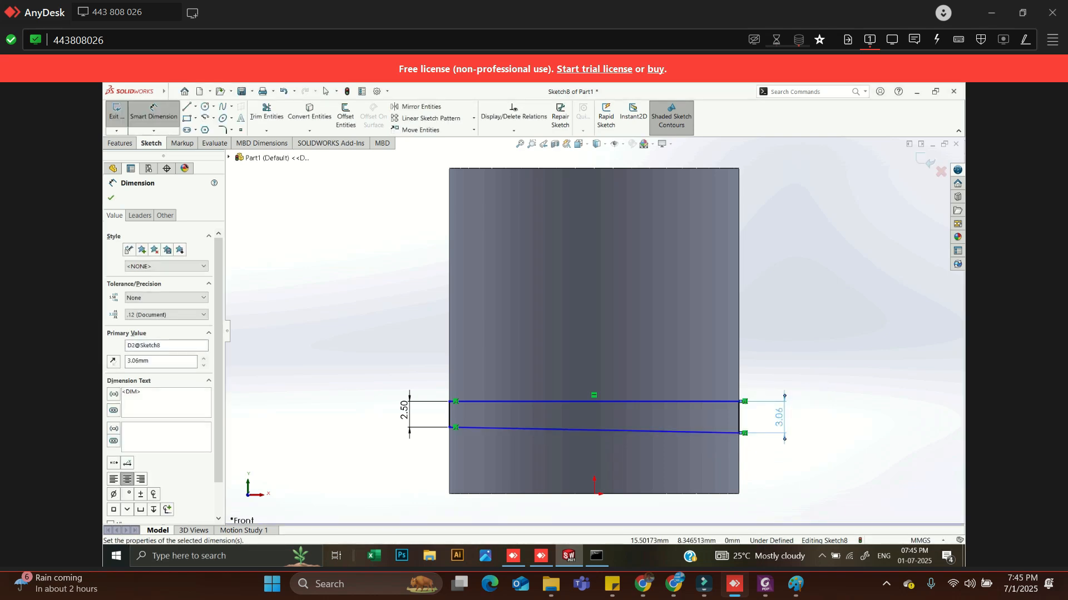
Step: Check the lower side hole's height in the PDF drawing and dimension the profile's upper line 8 mm above the origin
click(765, 584)
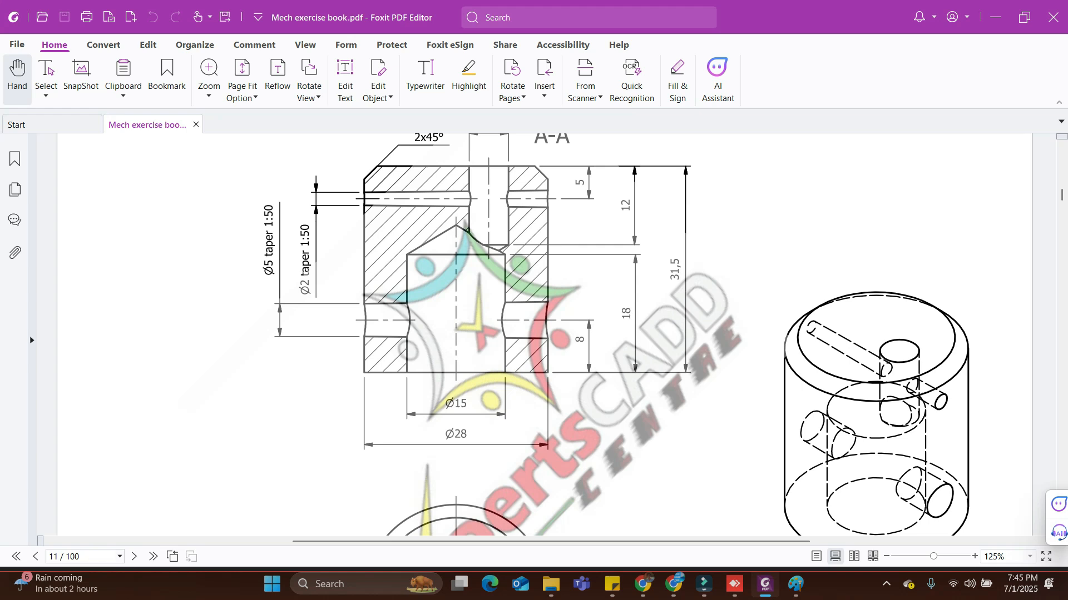
click(995, 18)
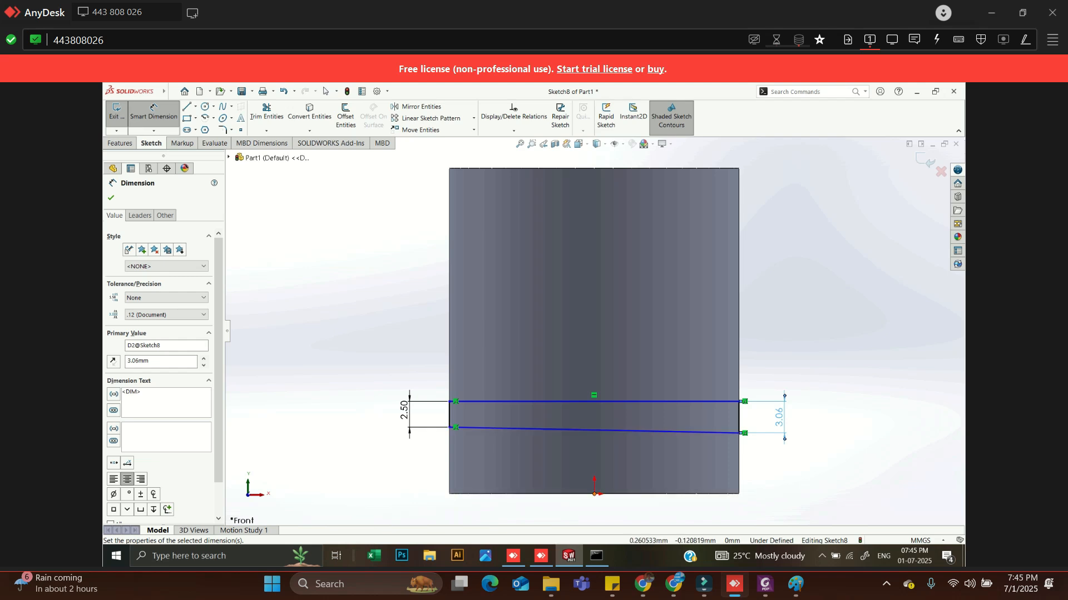
key(Escape)
click(673, 402)
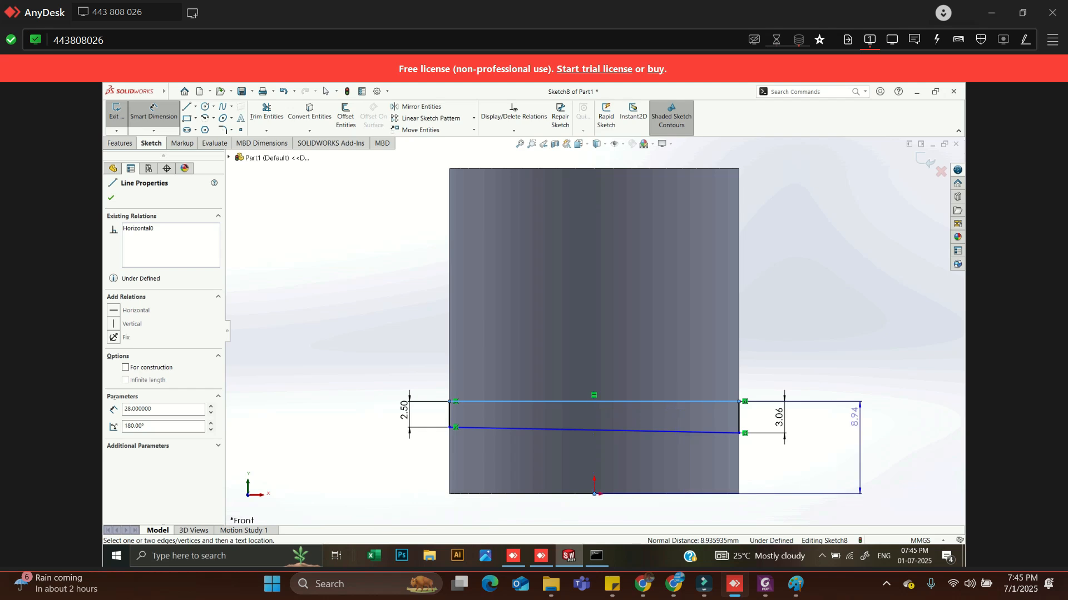
click(860, 417)
text(8)
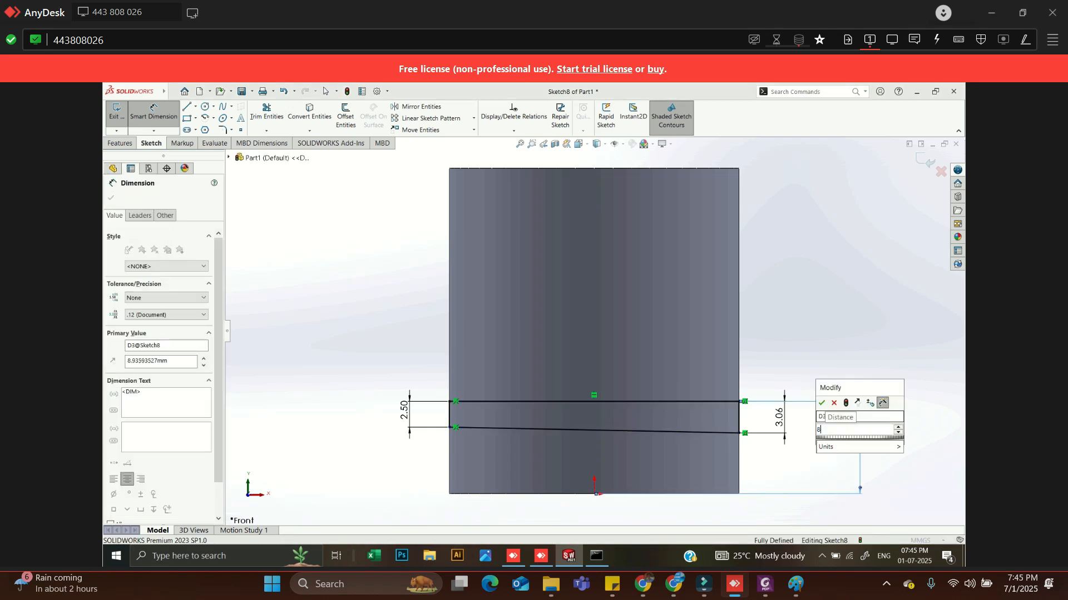
key(Return)
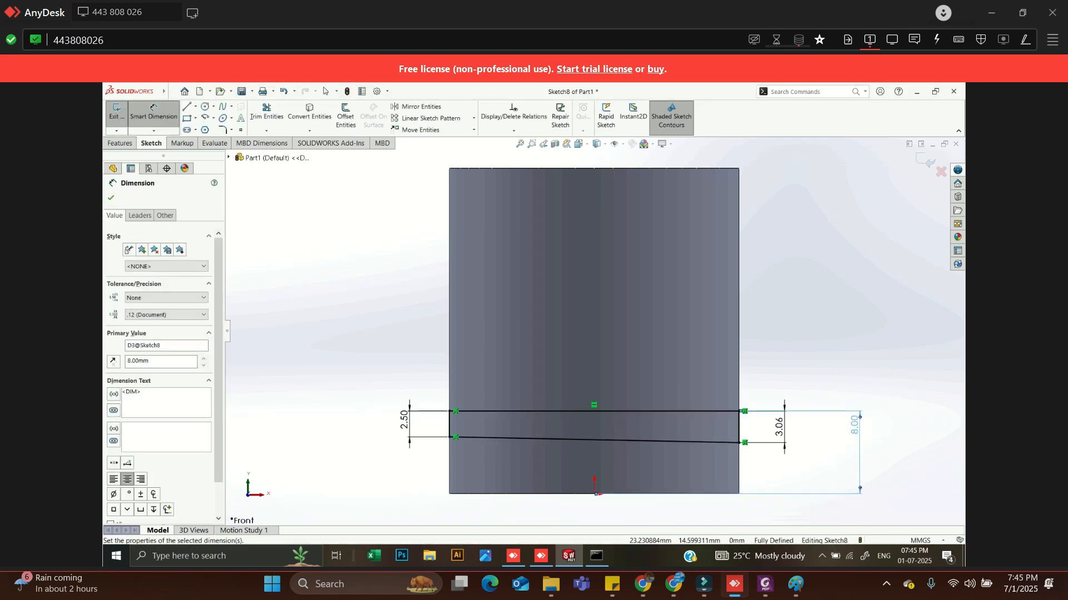
Step: Add a horizontal, infinite-length construction line through the upper right corner of the taper profile
key(Escape)
mouse_move(822, 346)
middle_down()
mouse_move(787, 368)
mouse_move(798, 369)
middle_up()
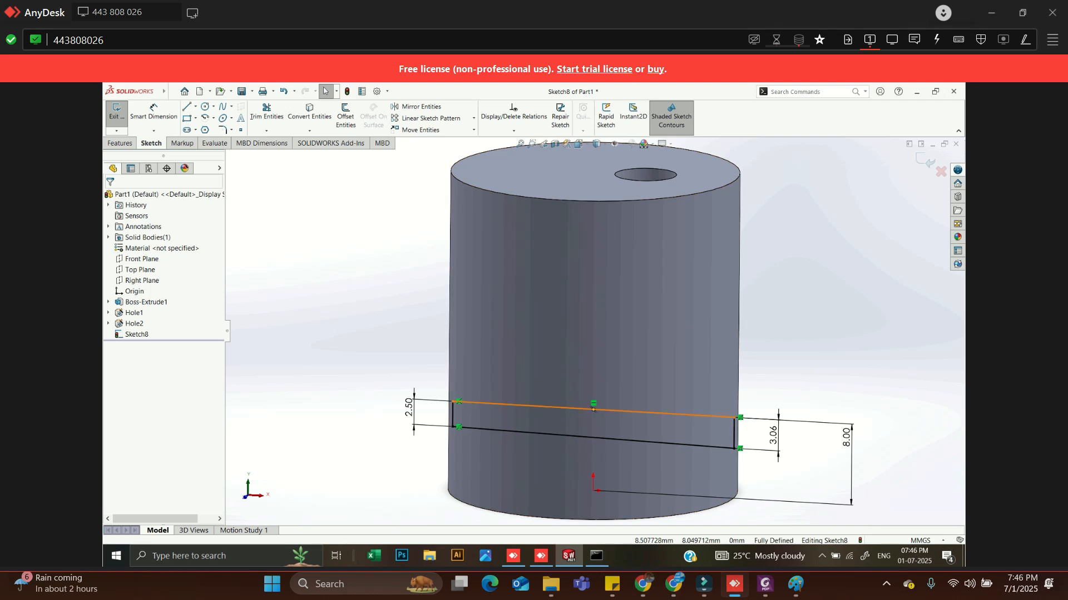
click(196, 107)
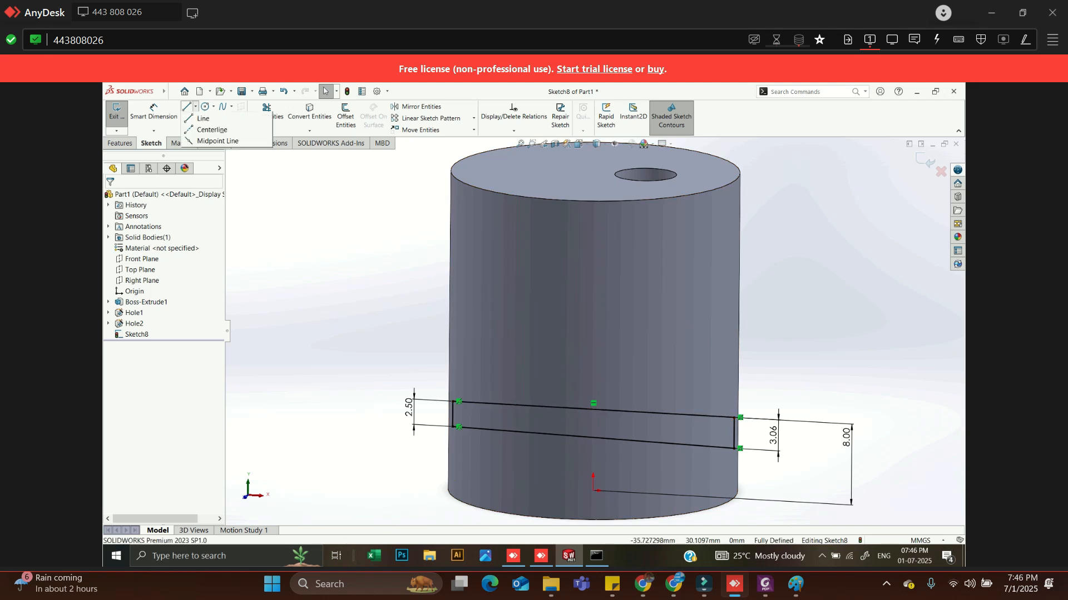
click(215, 129)
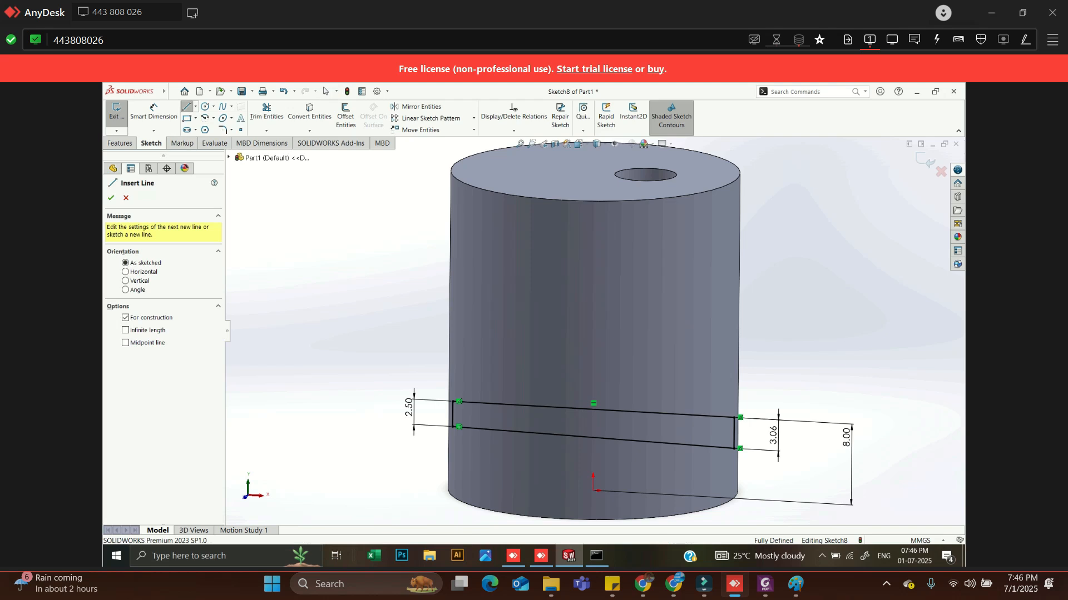
click(125, 272)
click(126, 330)
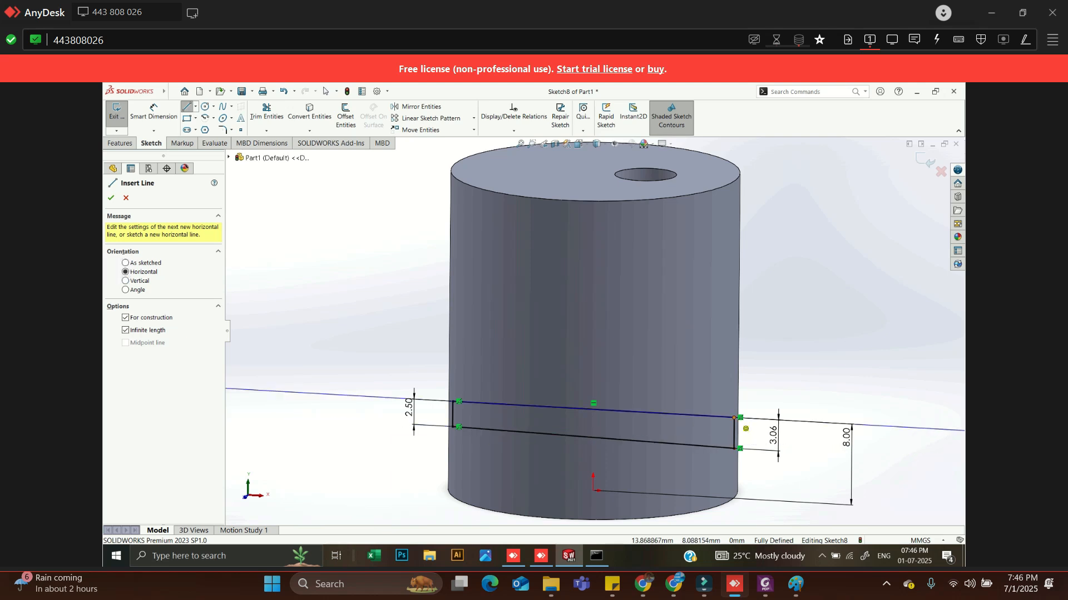
click(734, 417)
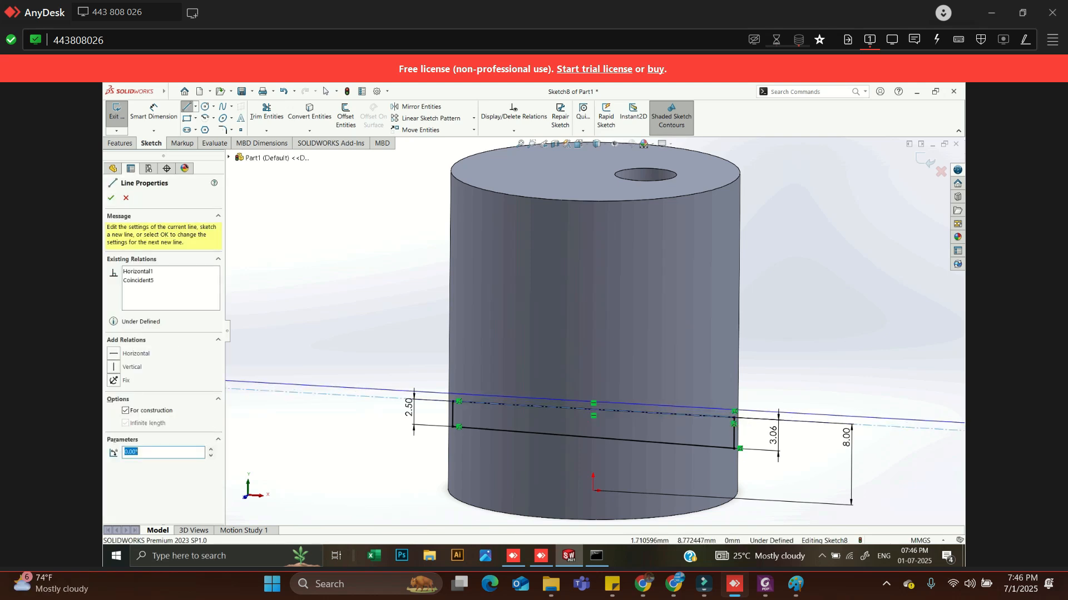
key(Escape)
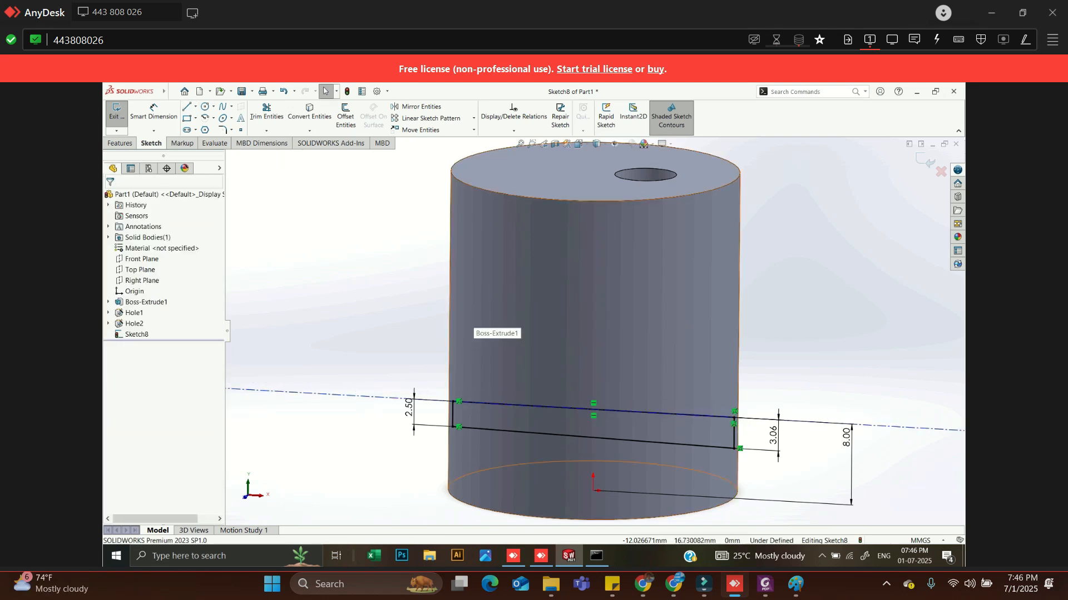
click(877, 427)
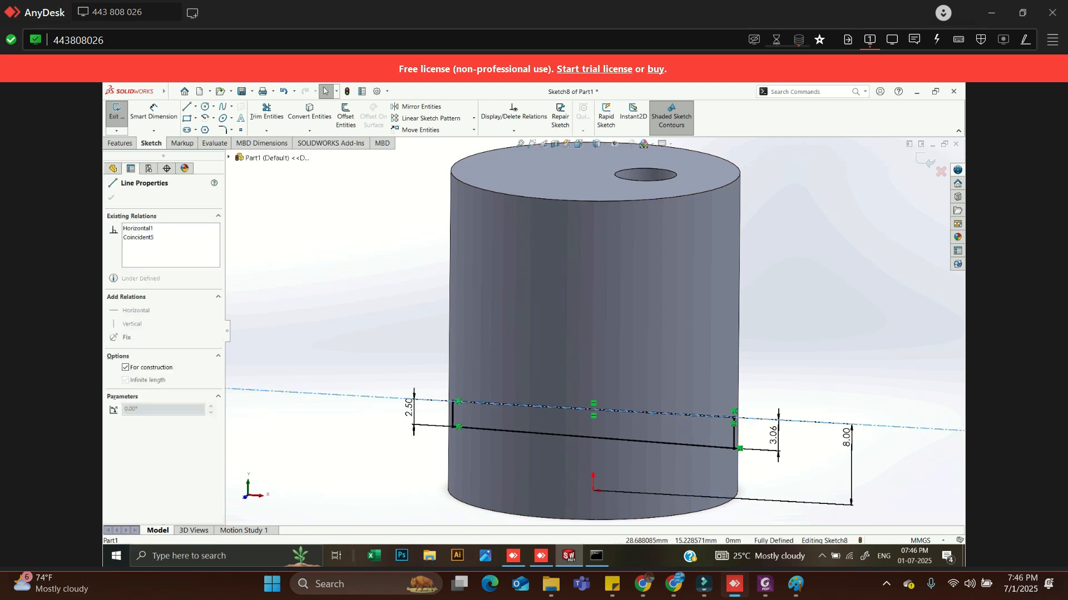
key(Escape)
Step: Close the taper profile sketch and cut it from the cylinder with a 360° Revolved Cut about the centerline
key(ctrl+1)
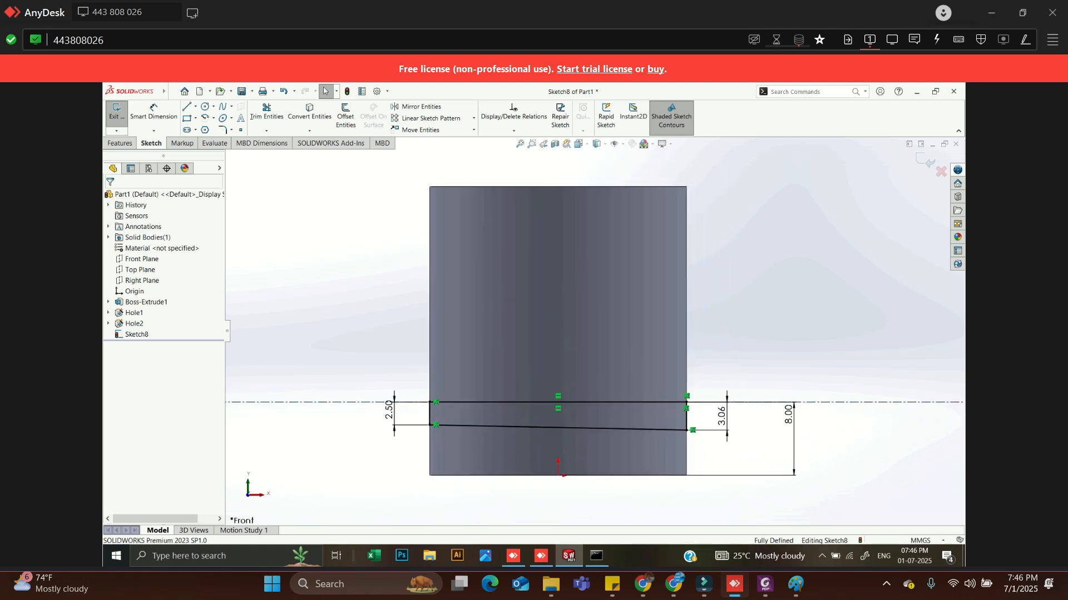
middle_drag(747, 295, 718, 332)
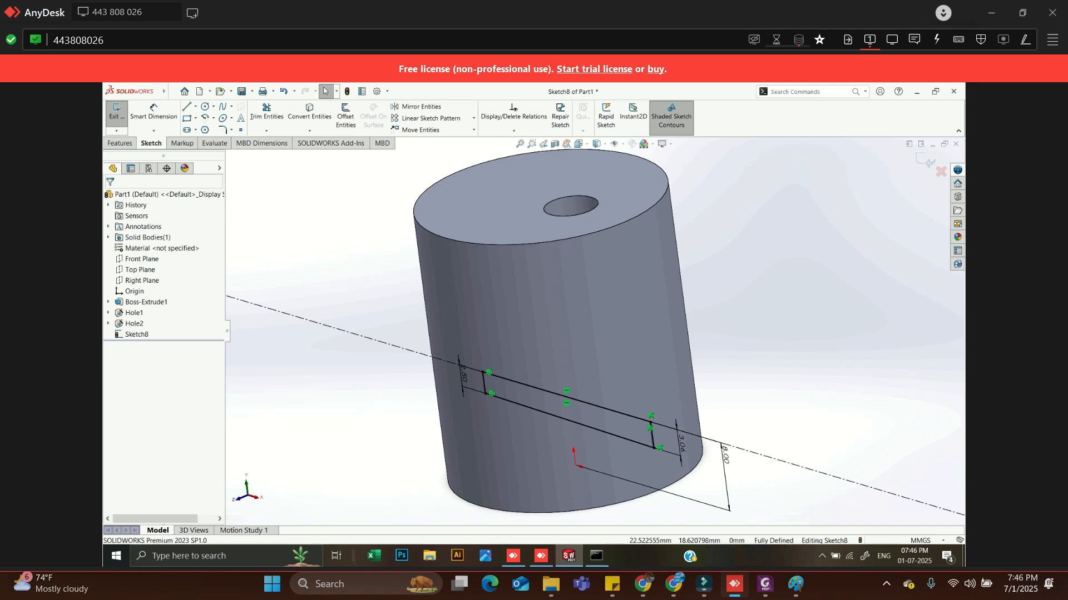
key(ctrl+1)
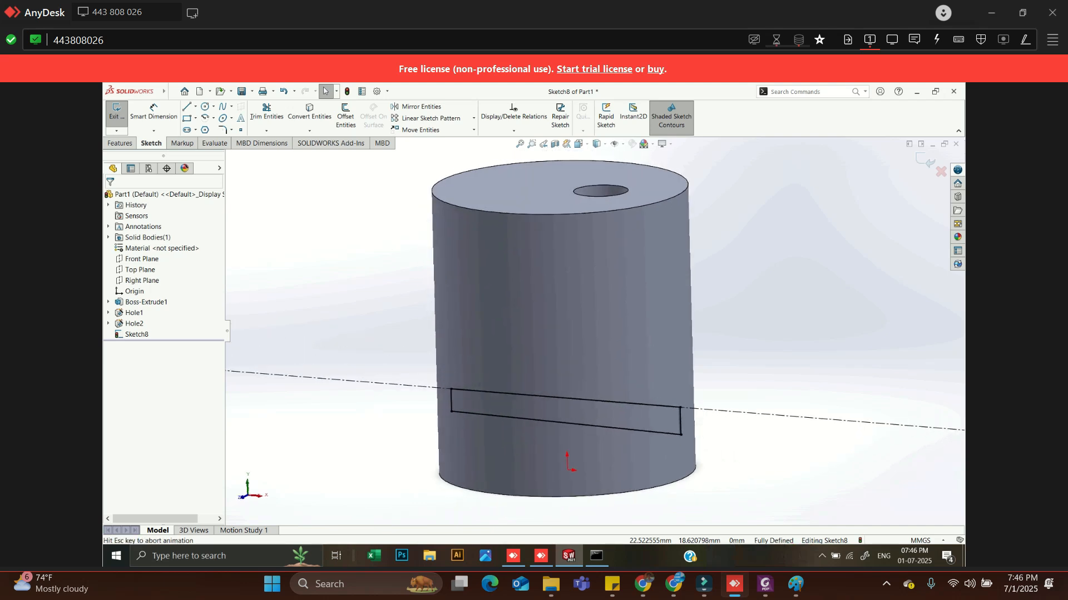
key(ctrl+7)
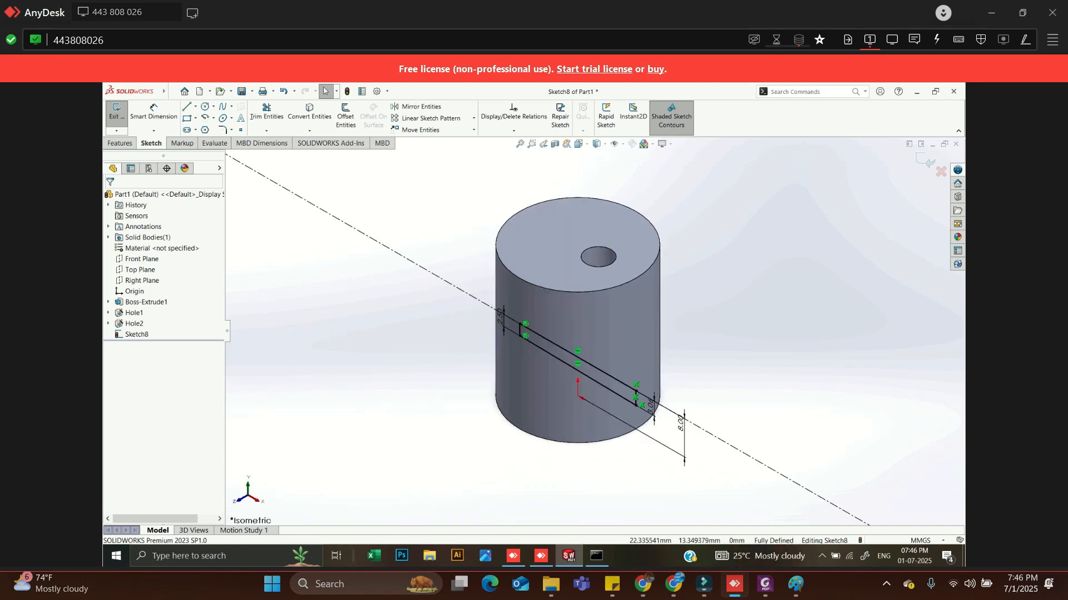
key(z)
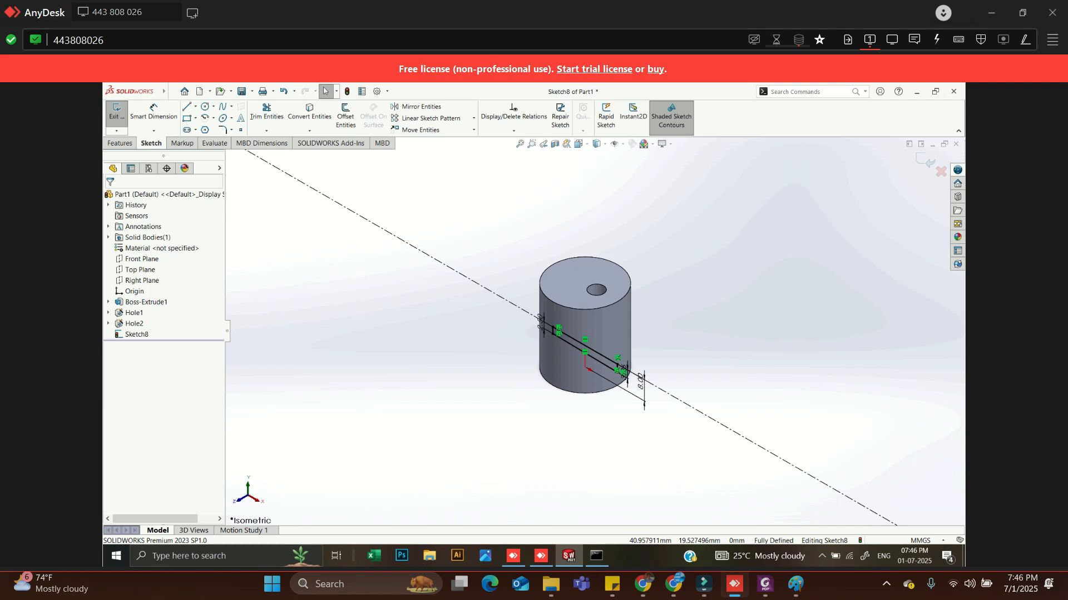
scroll(614, 350, down, 1)
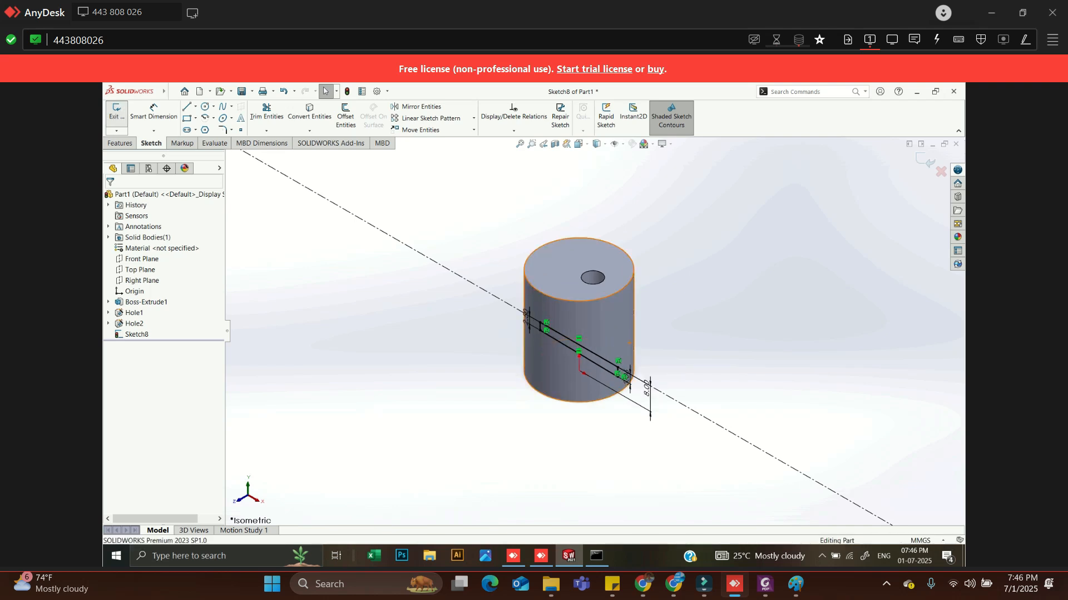
click(115, 114)
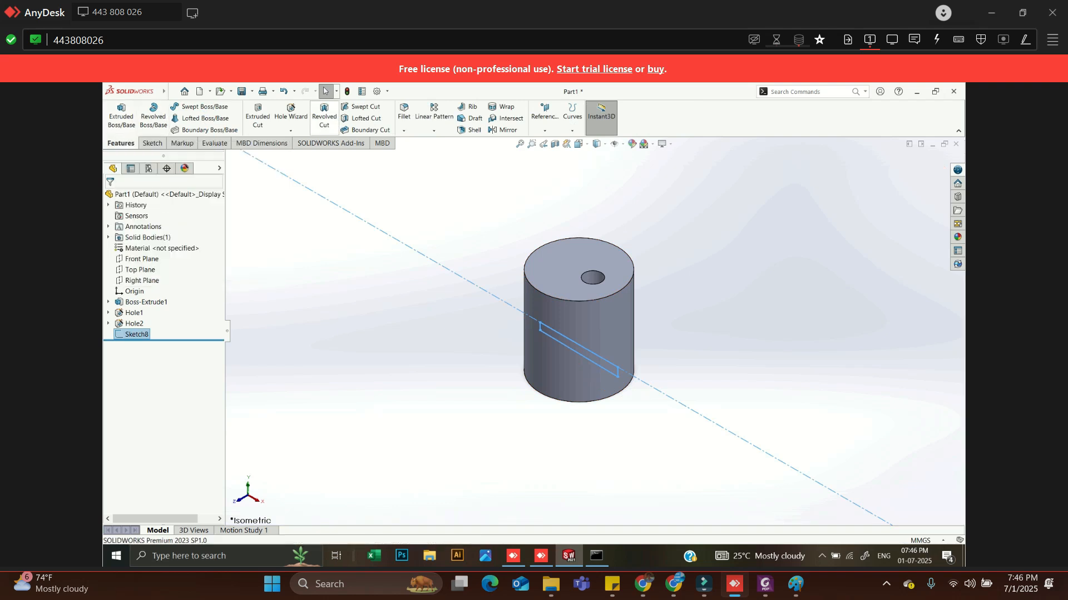
click(324, 117)
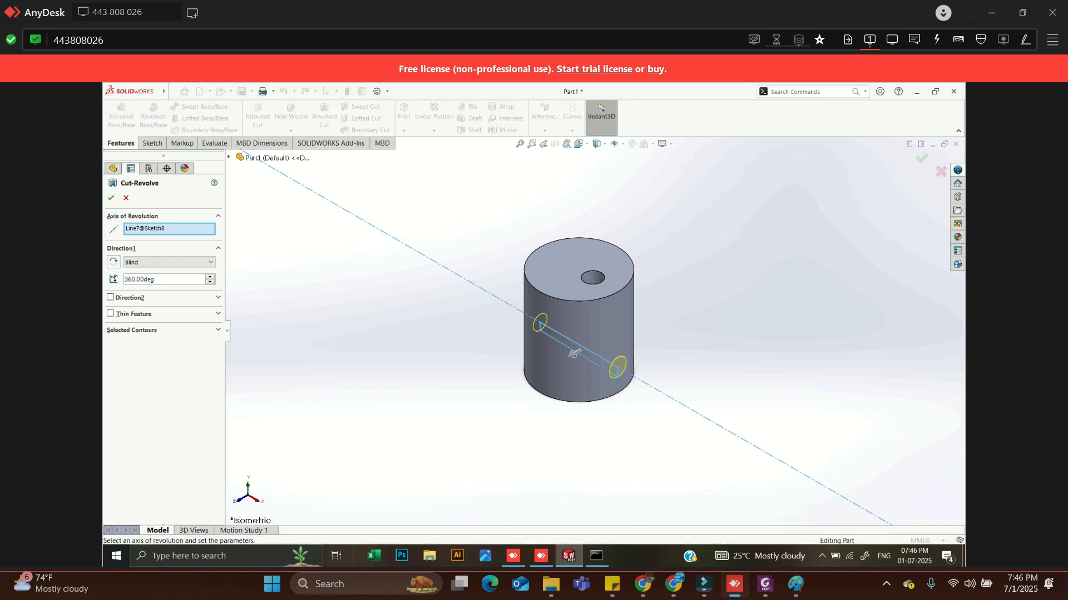
scroll(573, 353, down, 3)
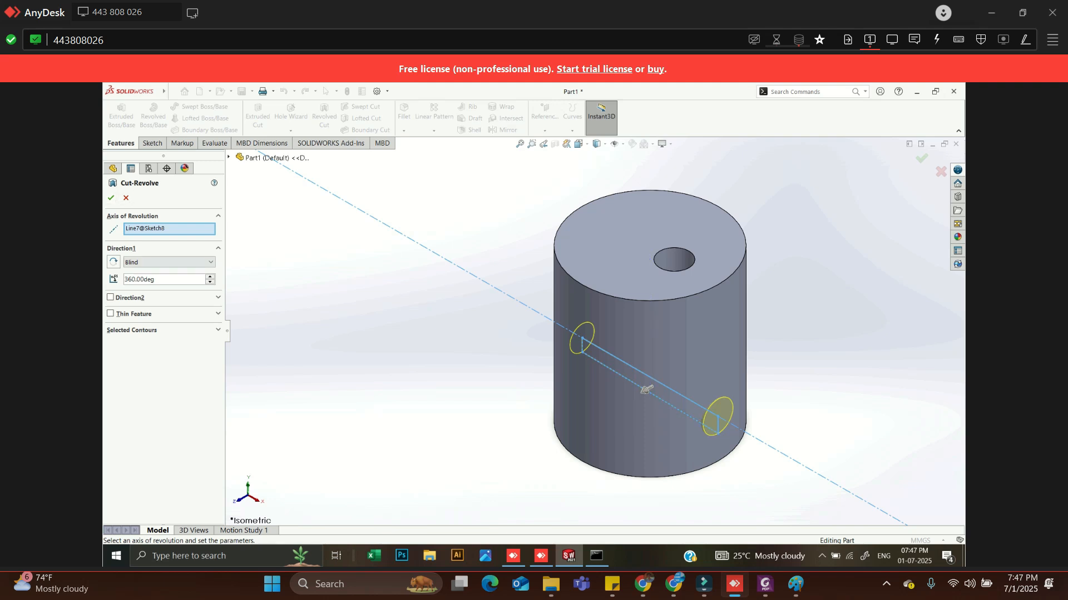
key(Return)
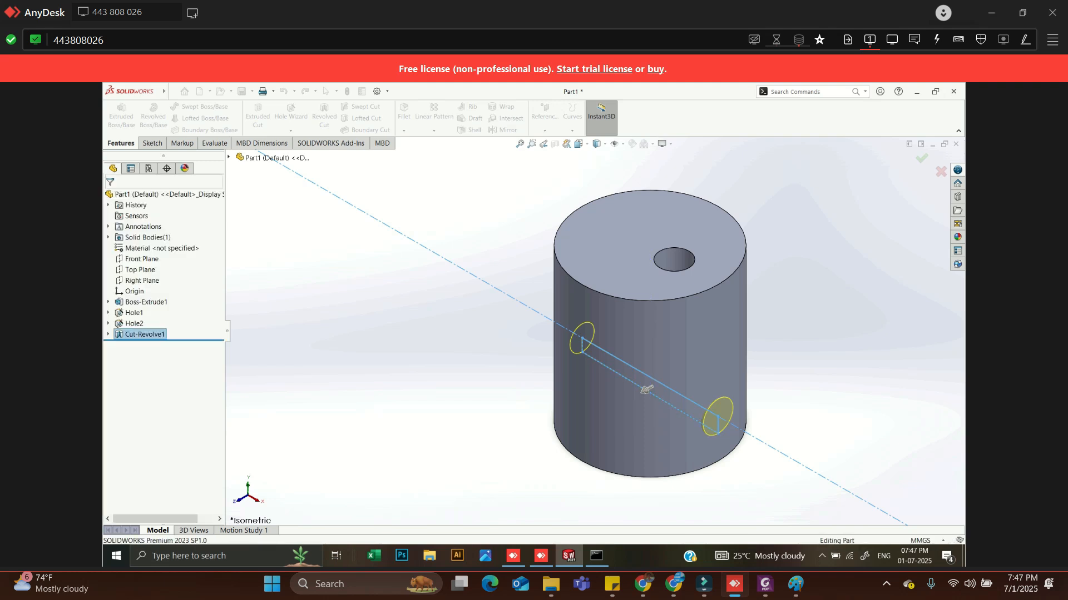
Step: Inspect the lower tapered side hole with a temporary section view on the Front Plane
mouse_move(628, 356)
middle_down()
mouse_move(690, 331)
mouse_move(646, 354)
middle_up()
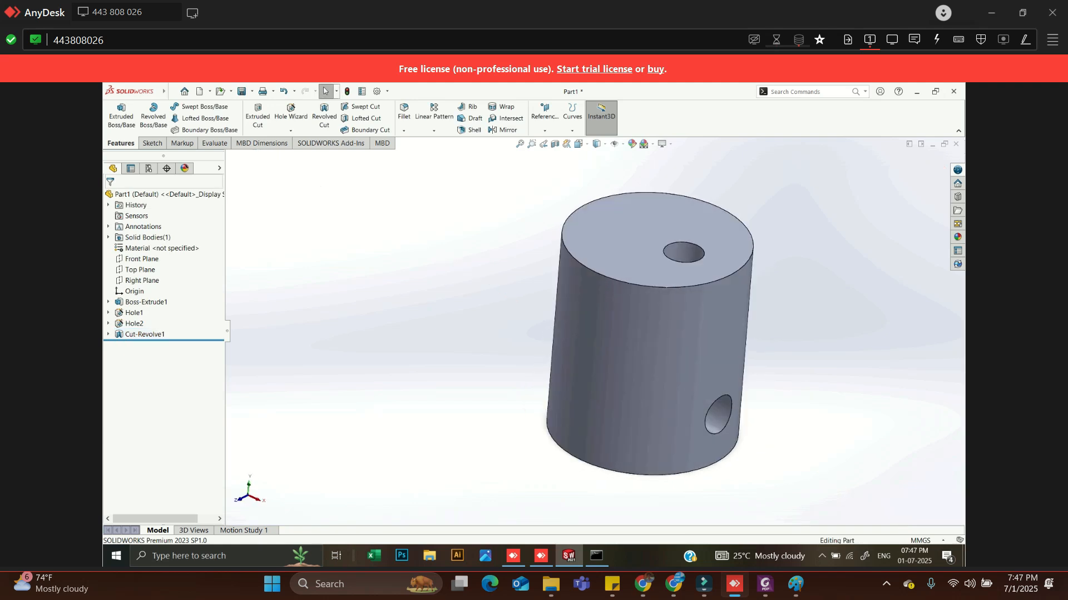
click(555, 144)
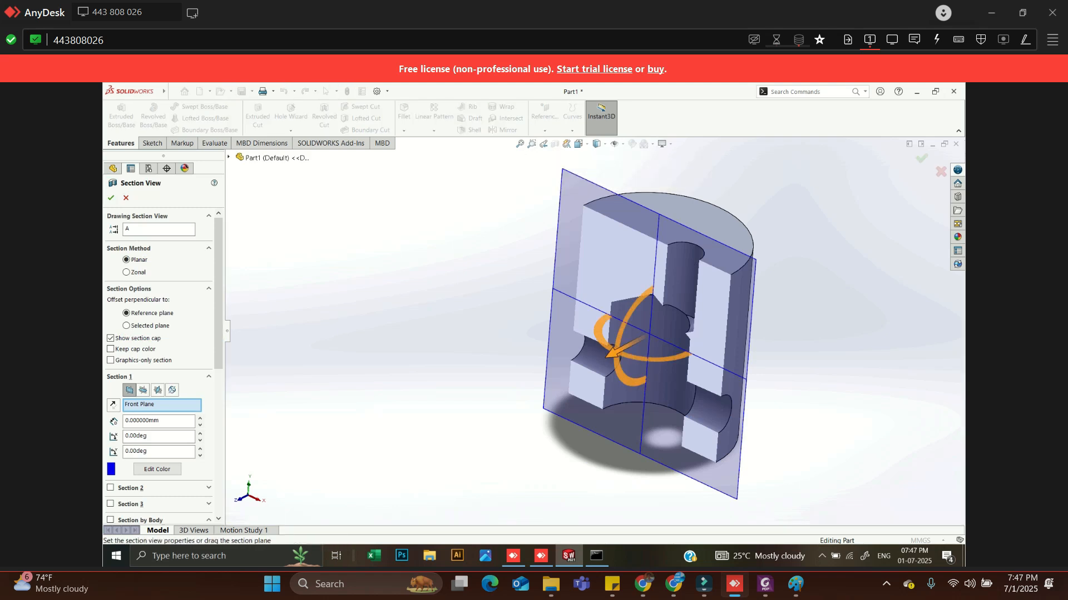
click(126, 197)
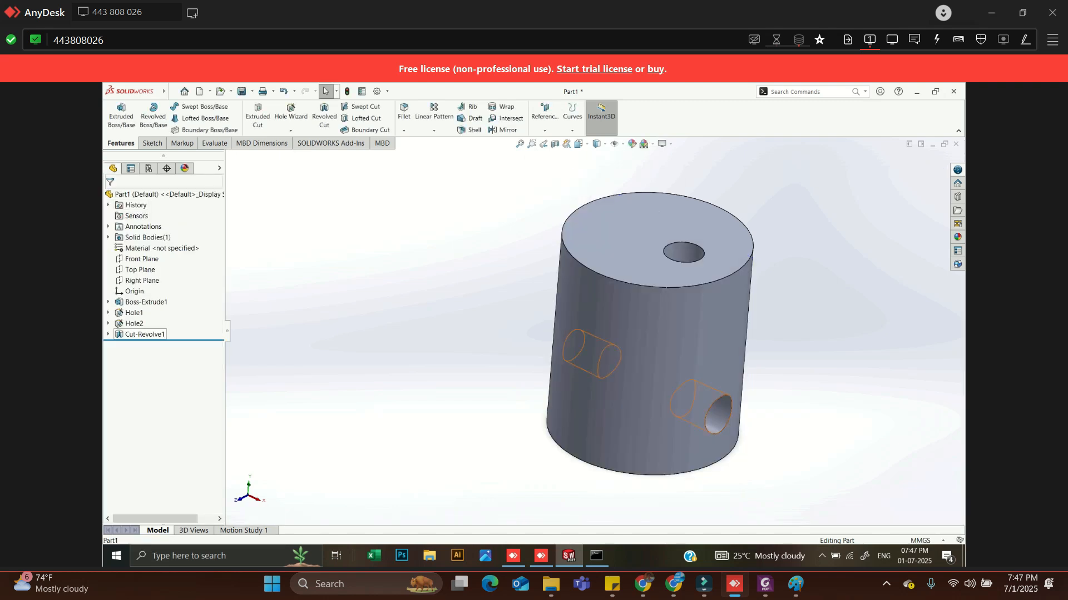
click(144, 335)
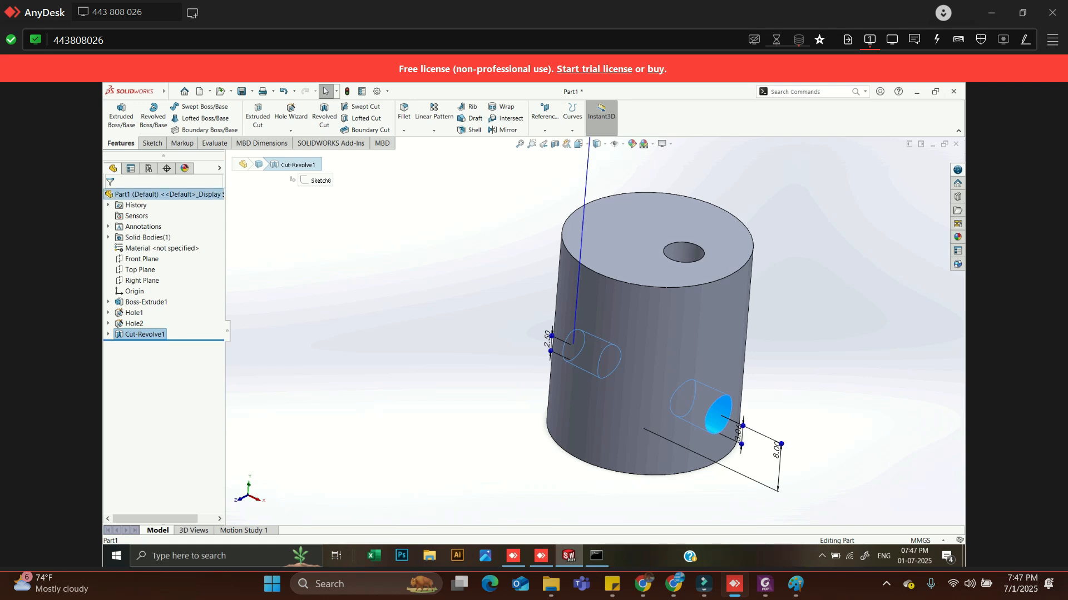
key(F2)
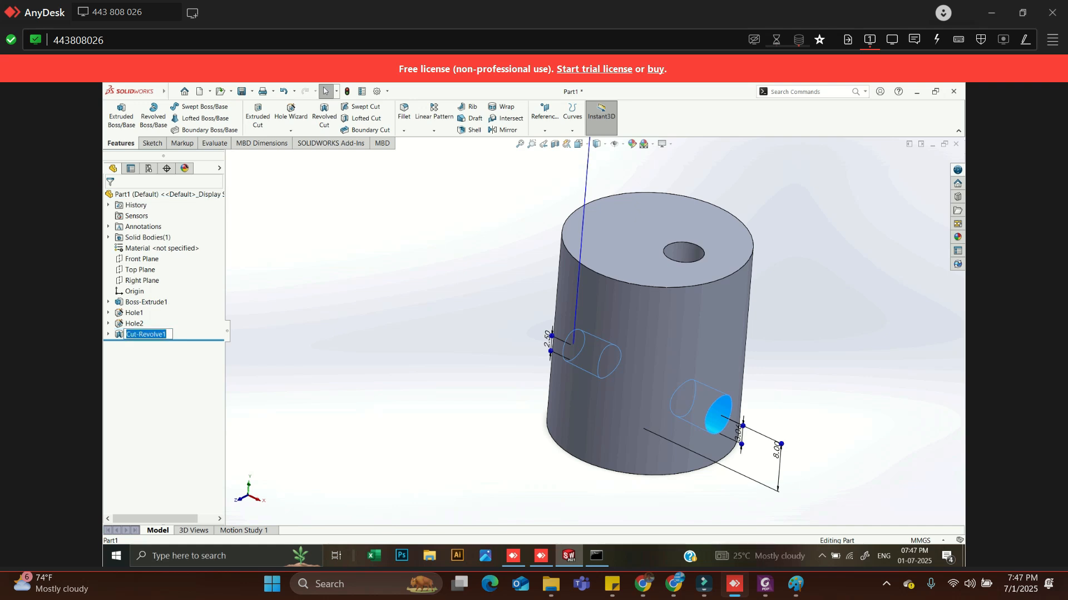
key(Return)
click(147, 335)
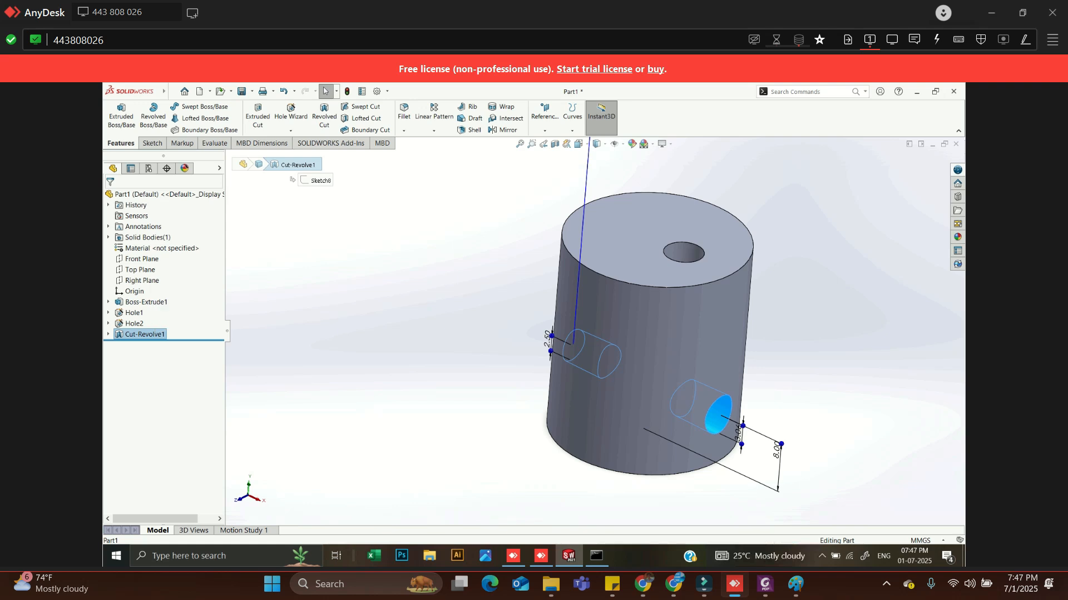
click(144, 194)
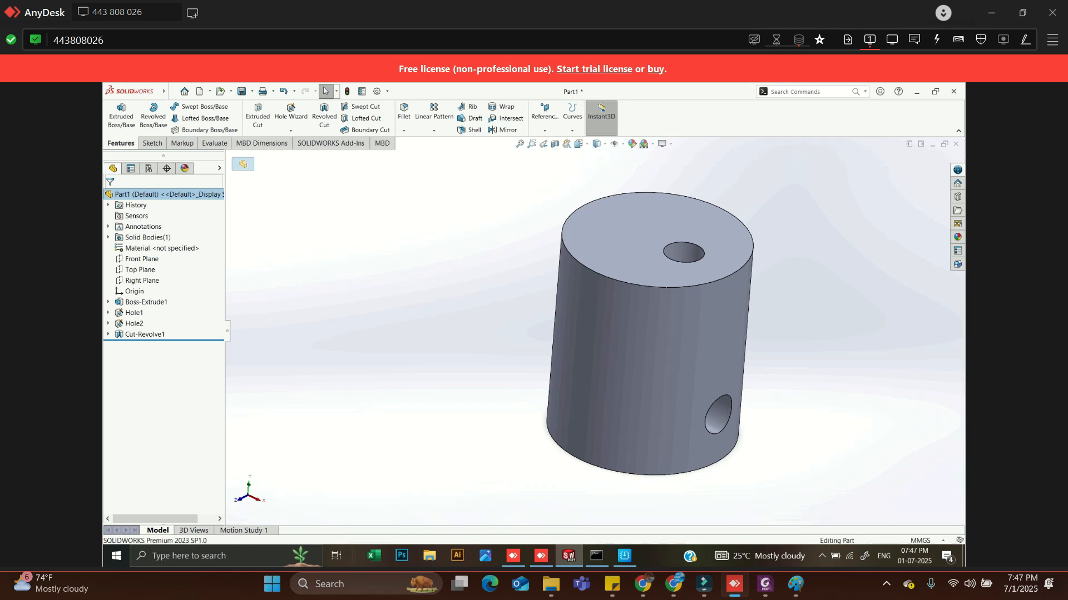
key(Escape)
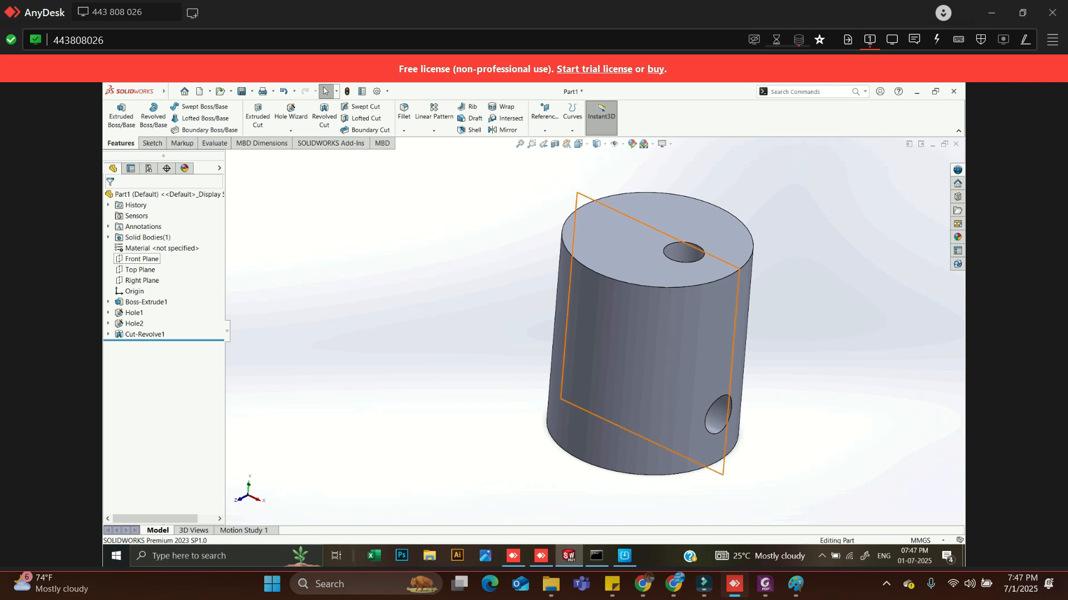
Step: Sketch a closed four-line taper profile on the Front Plane across the cylinder above the lower side hole, with a horizontal 28 mm upper line
click(142, 260)
click(161, 245)
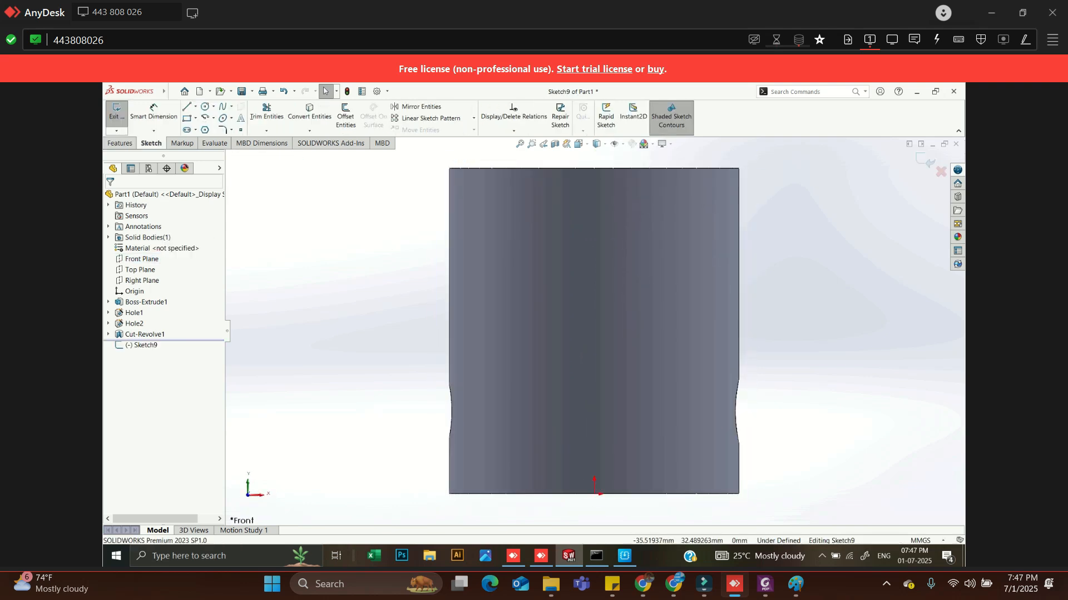
click(187, 107)
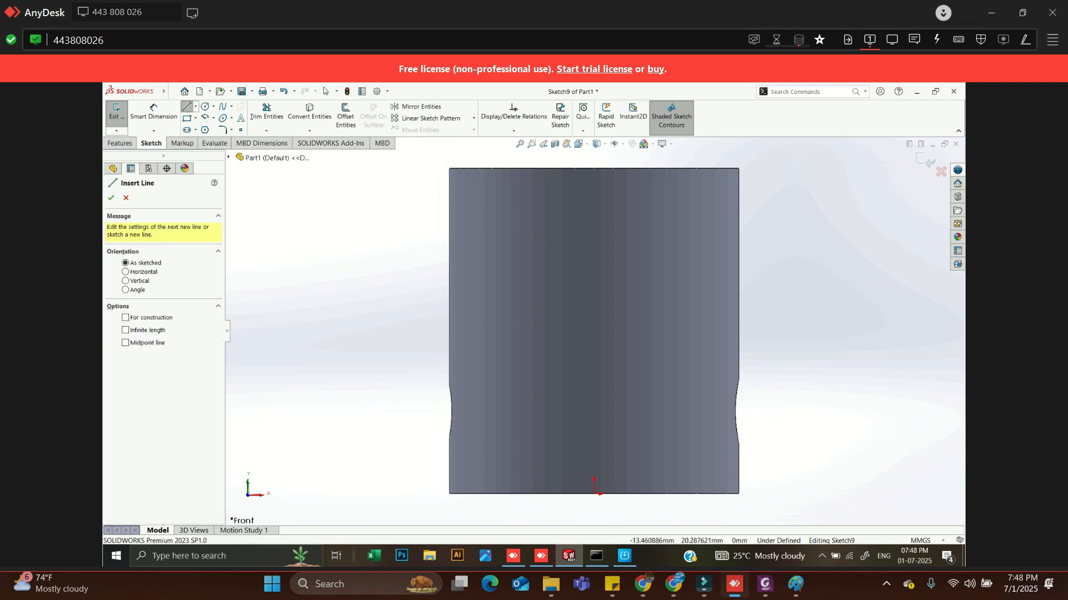
click(449, 276)
click(449, 300)
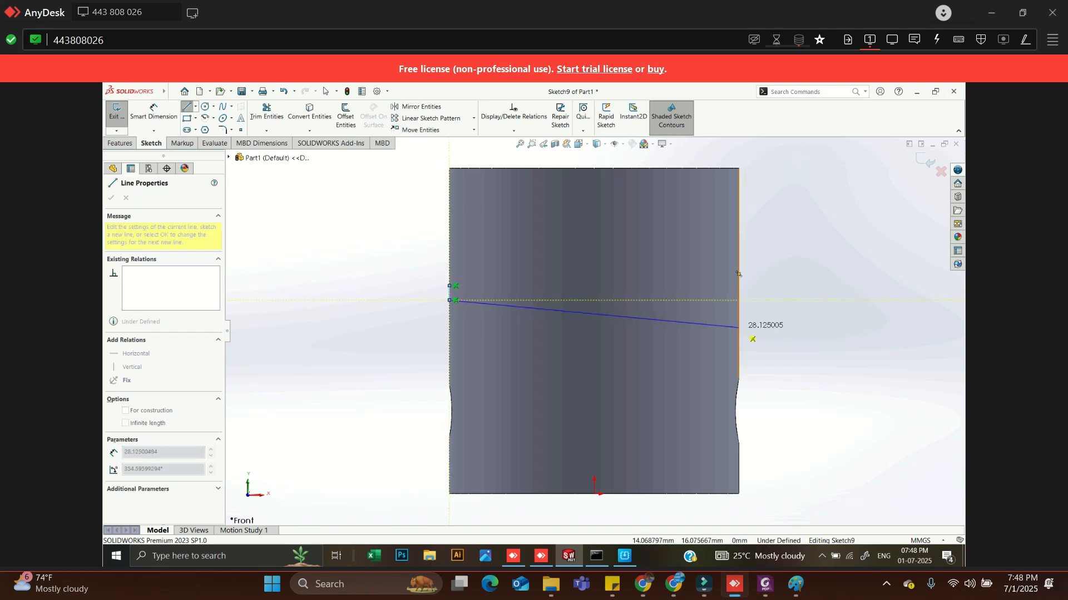
click(739, 328)
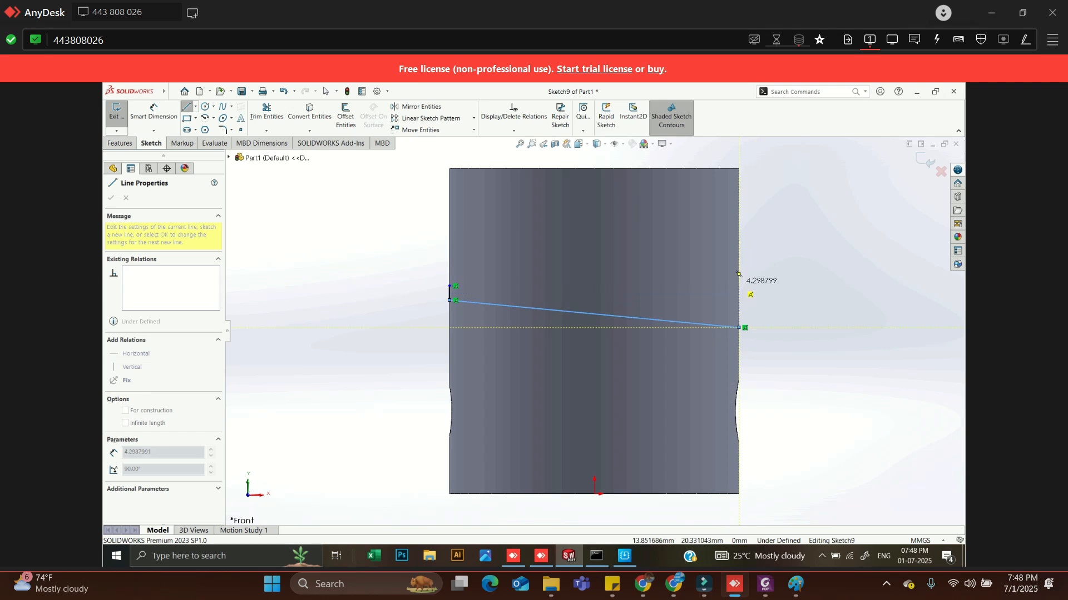
click(739, 286)
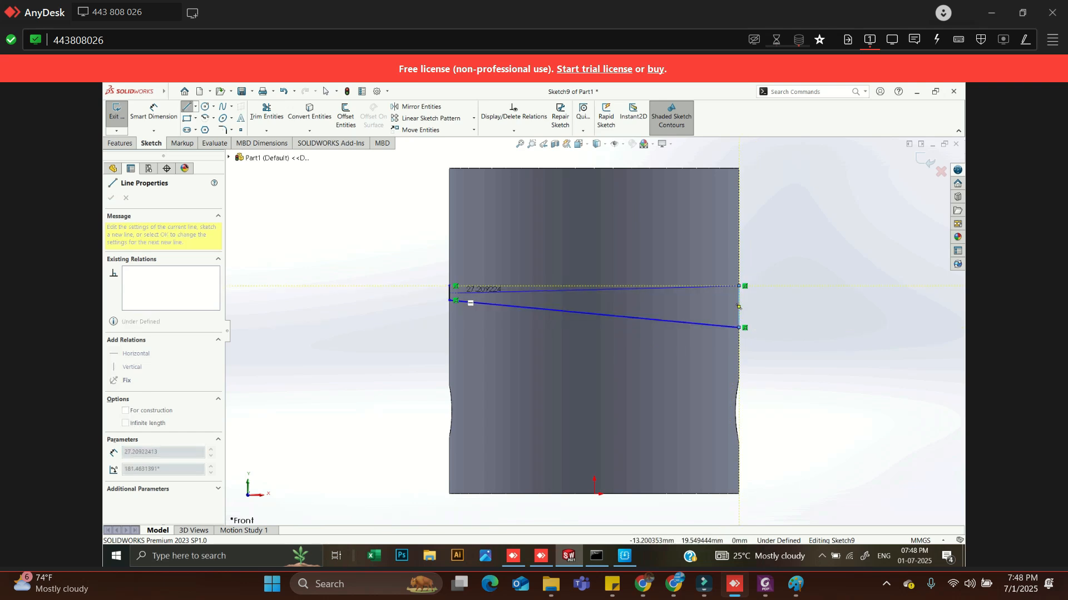
click(450, 286)
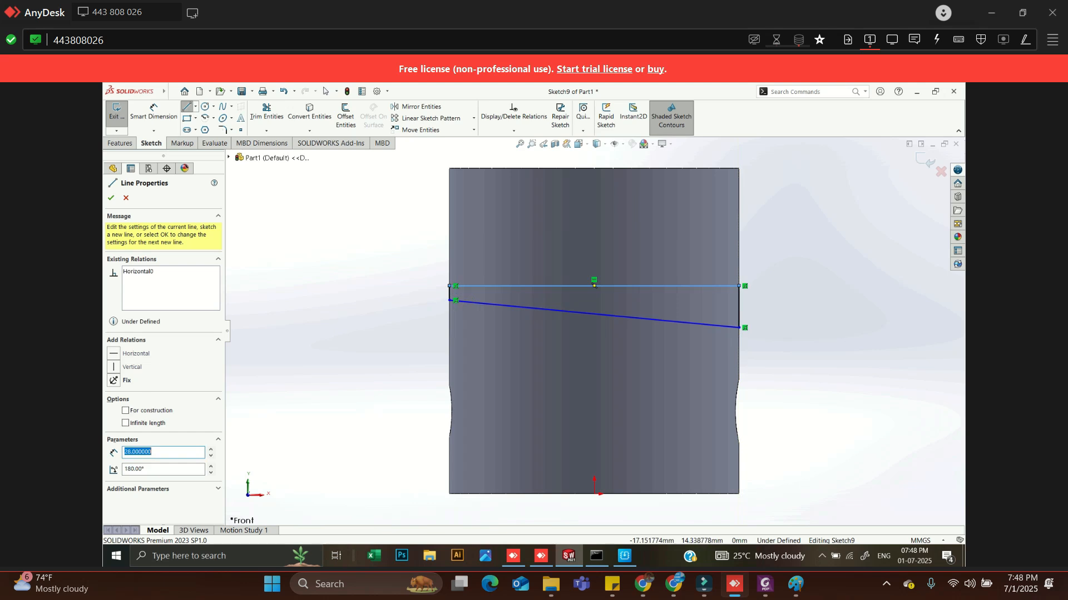
key(Escape)
key(Escape)
Step: Check the upper side hole's diameter in the PDF drawing and overwrite the 5 with 2 in Paint's D − 5 taper equation
key(alt+Tab)
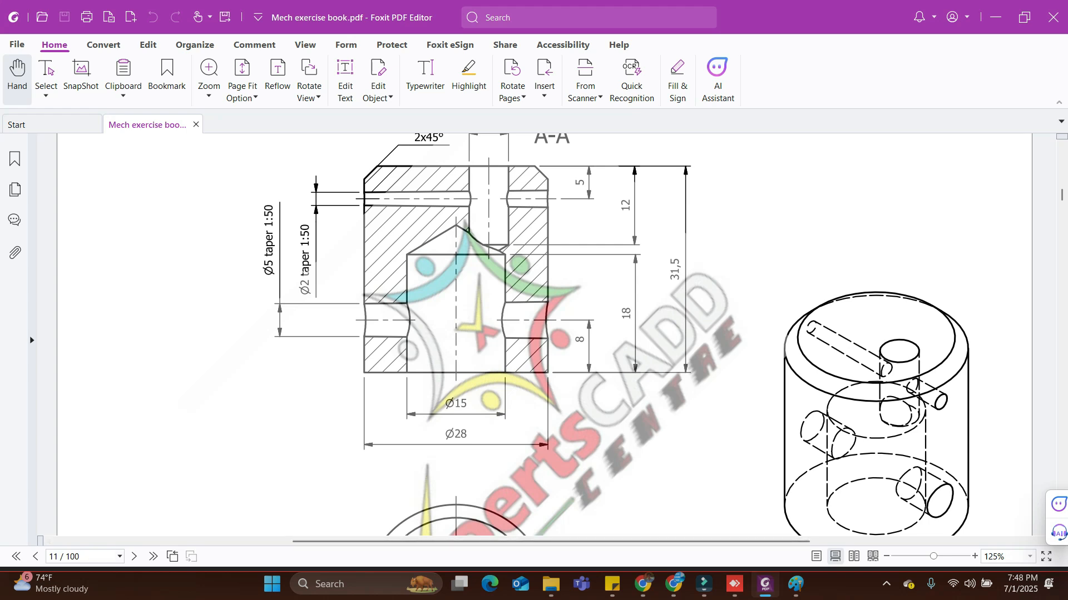
click(795, 584)
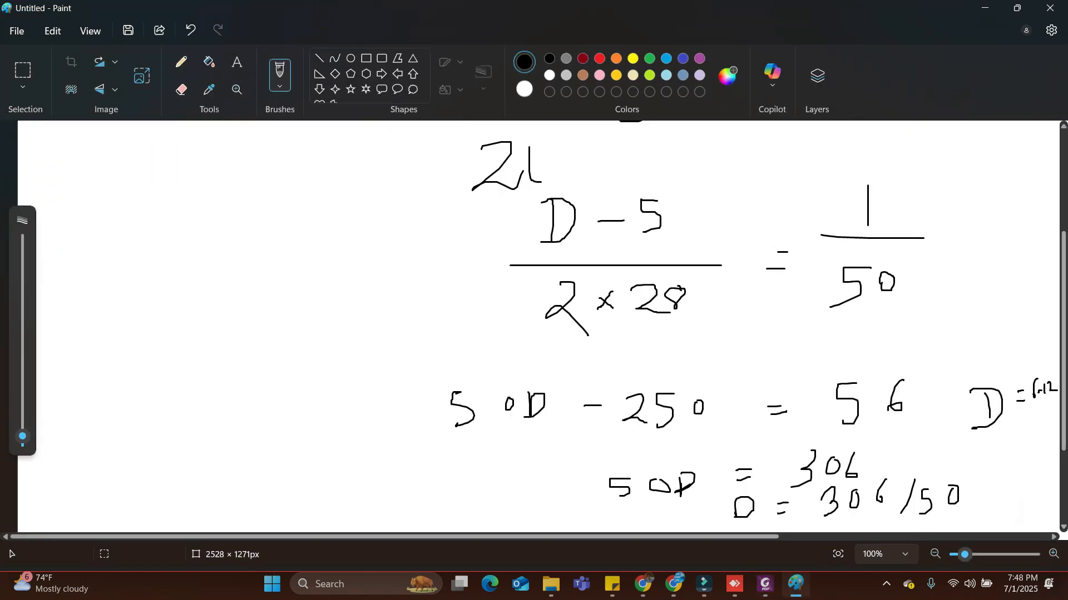
scroll(527, 271, down, 1)
scroll(655, 366, up, 3)
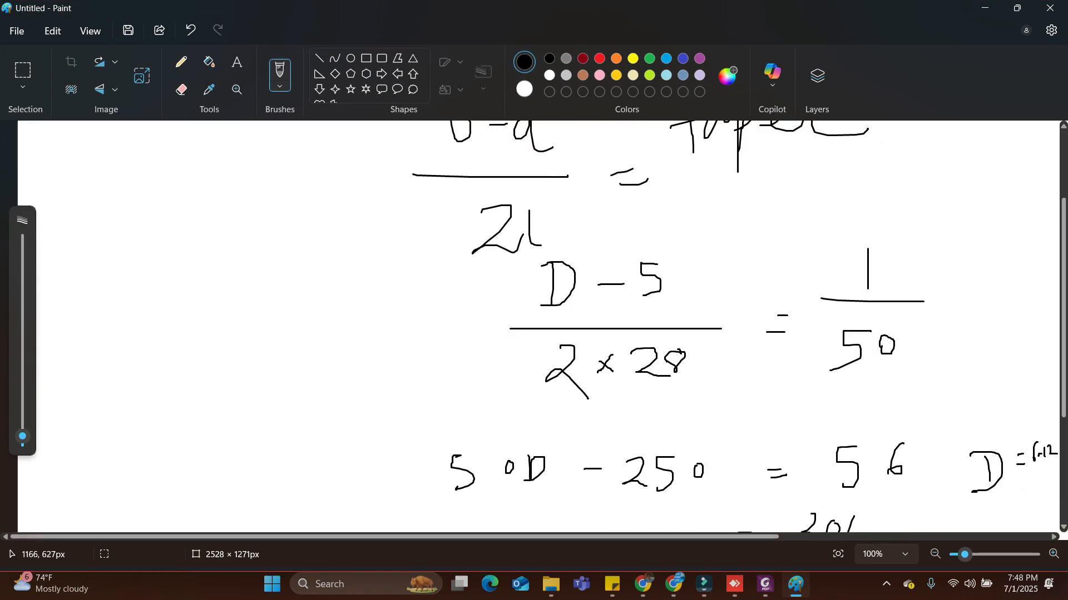
mouse_move(656, 260)
mouse_down()
mouse_move(639, 260)
mouse_move(648, 295)
mouse_move(683, 306)
mouse_up()
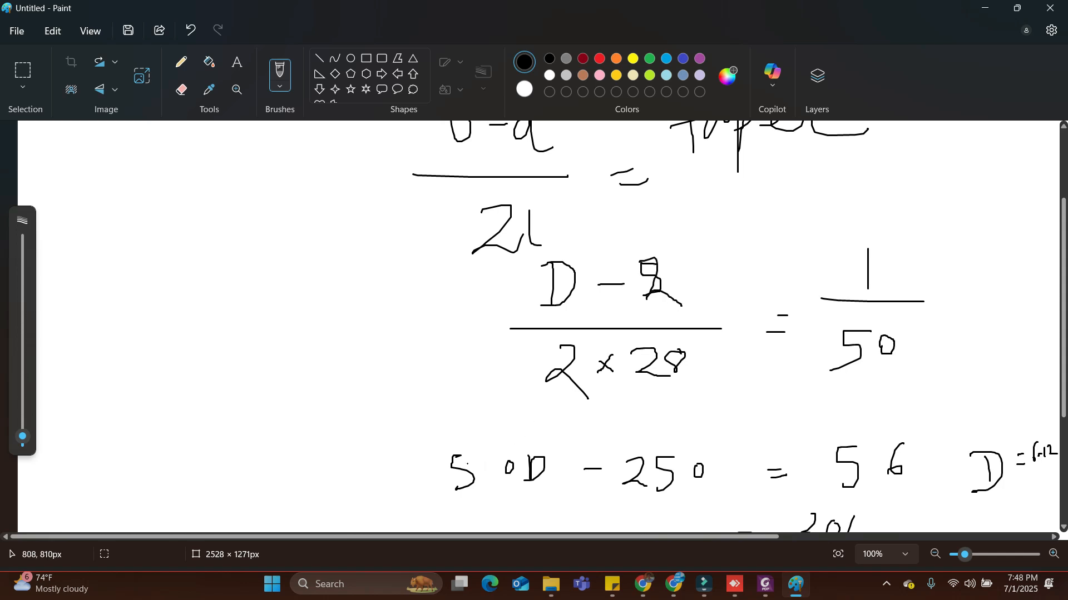
drag(397, 447, 397, 485)
mouse_move(447, 456)
mouse_down()
mouse_move(472, 487)
mouse_move(457, 450)
mouse_move(463, 505)
mouse_up()
scroll(679, 414, down, 2)
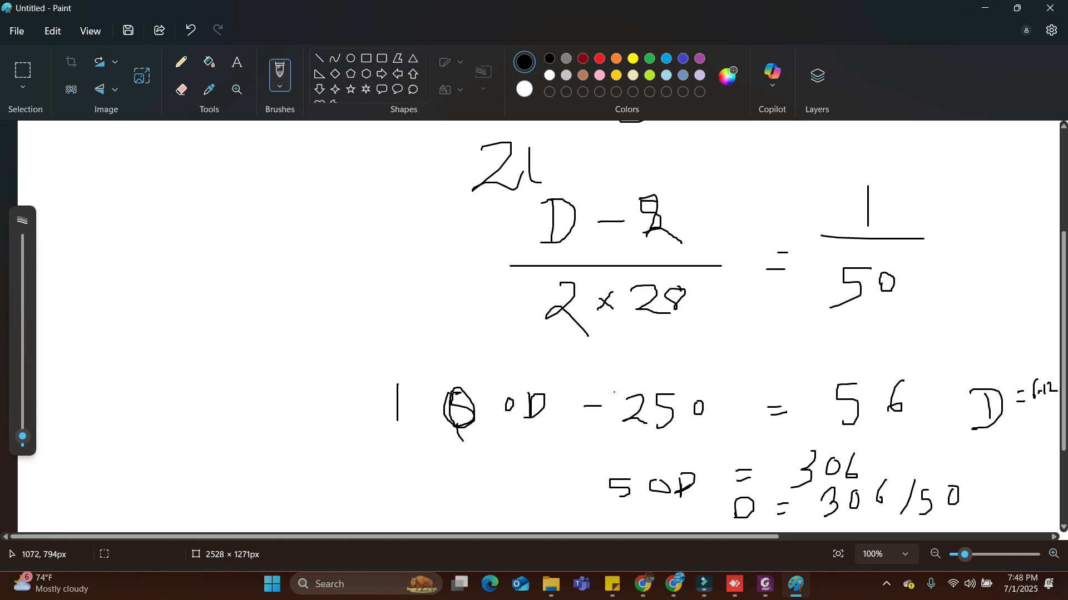
drag(409, 417, 528, 417)
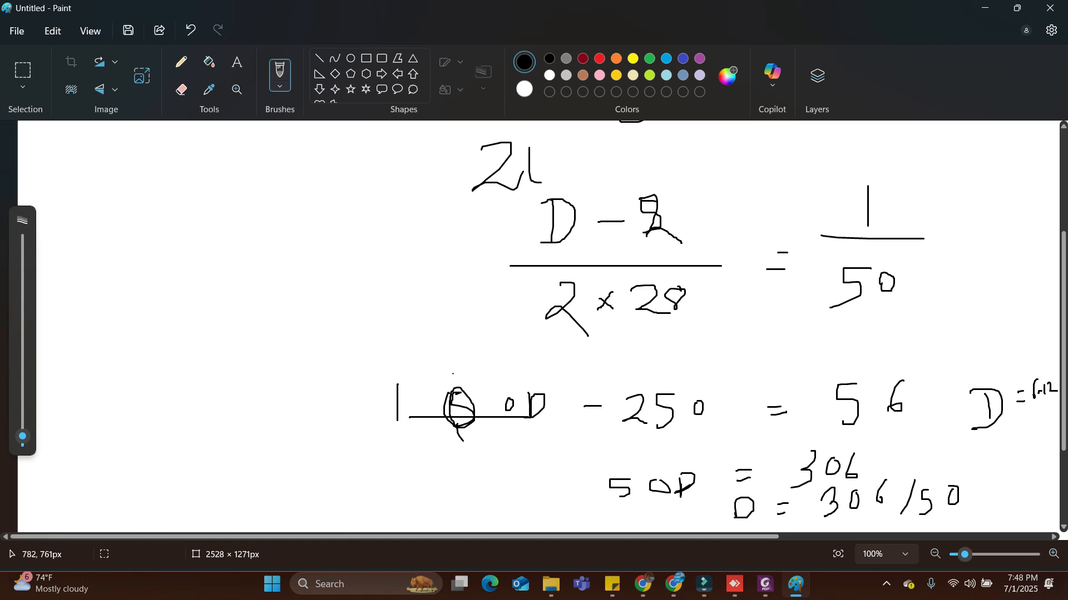
Step: Clear the Paint canvas and handwrite the new taper equation (D − 2) / (2 × 28) = 1 / 50
key(ctrl+a)
key(Delete)
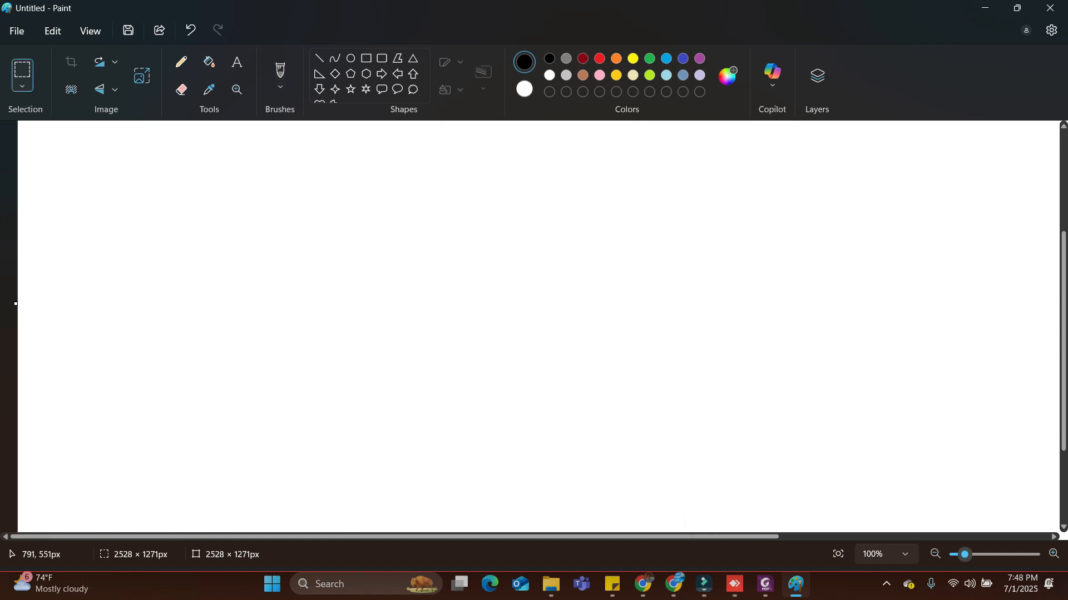
click(182, 62)
mouse_move(344, 157)
mouse_down()
mouse_move(338, 191)
mouse_move(421, 175)
mouse_move(500, 186)
mouse_up()
drag(326, 204, 517, 204)
mouse_move(376, 230)
mouse_down()
mouse_move(383, 252)
mouse_move(416, 259)
mouse_up()
drag(417, 225, 438, 252)
mouse_move(439, 229)
mouse_down()
mouse_move(418, 250)
mouse_move(465, 244)
mouse_move(505, 259)
mouse_move(494, 237)
mouse_up()
drag(610, 211, 648, 208)
drag(638, 220, 677, 212)
click(687, 205)
mouse_move(707, 168)
mouse_down()
mouse_move(701, 211)
mouse_move(741, 205)
mouse_up()
mouse_move(707, 222)
mouse_down()
mouse_move(685, 225)
mouse_move(687, 253)
mouse_up()
Step: Write the cross-multiplied equation 50D − 100 = 56 below the taper equation
mouse_move(490, 344)
mouse_down()
mouse_move(452, 350)
mouse_move(461, 369)
mouse_up()
drag(544, 347, 544, 372)
mouse_move(548, 338)
mouse_down()
mouse_move(564, 358)
mouse_move(549, 371)
mouse_up()
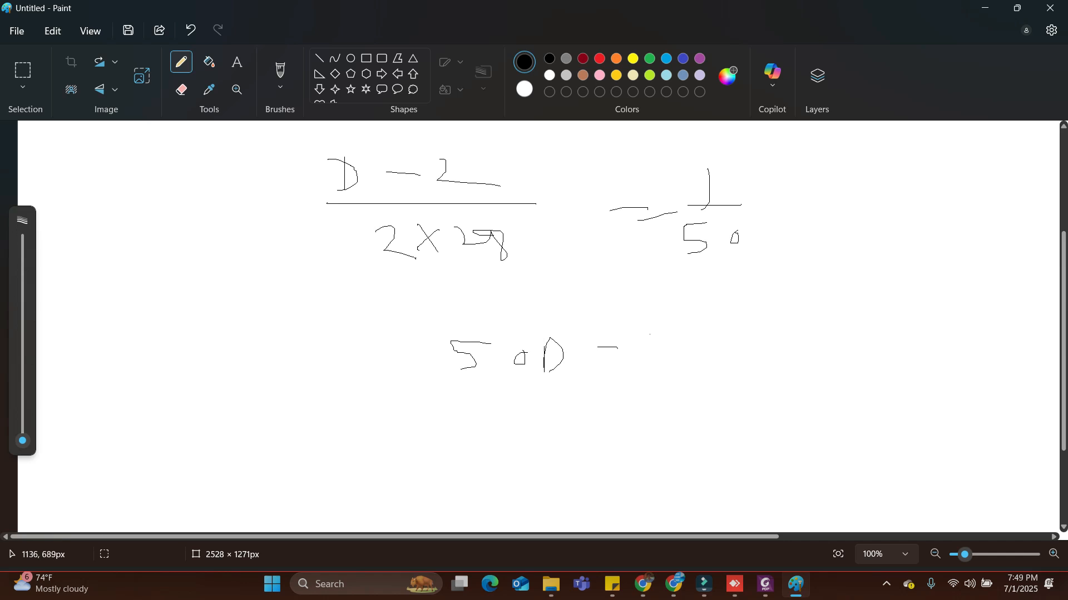
drag(692, 321, 729, 332)
drag(851, 305, 827, 321)
drag(893, 298, 868, 327)
Step: Solve the equation for D by writing 50D = 156 and D = 3.12 below it
drag(705, 390, 711, 414)
drag(855, 379, 851, 413)
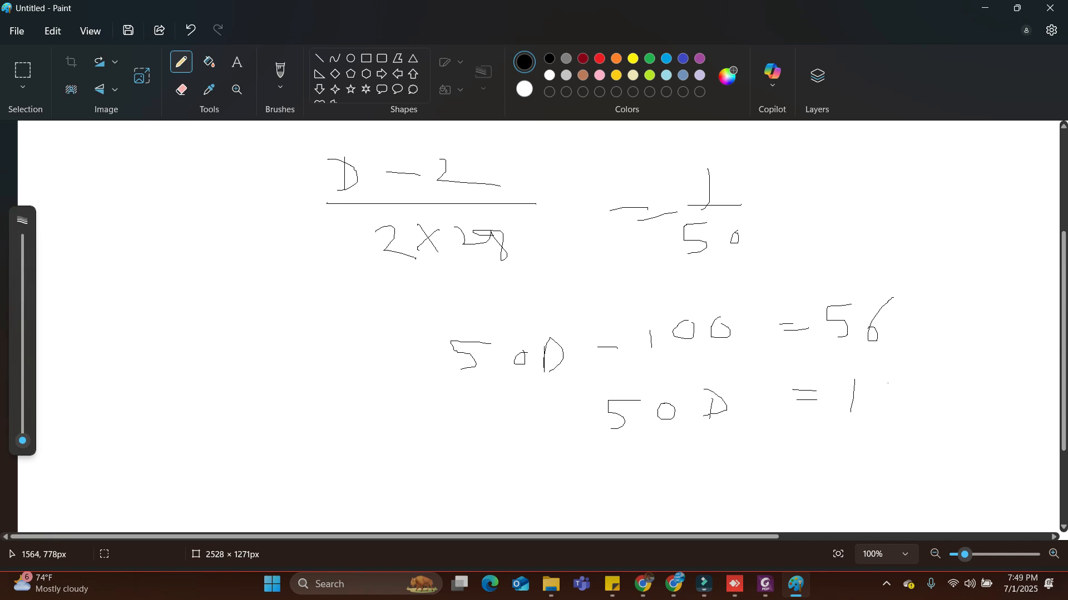
drag(913, 379, 907, 405)
drag(719, 482, 719, 497)
drag(712, 461, 723, 498)
drag(870, 453, 873, 496)
mouse_move(905, 453)
mouse_down()
mouse_move(903, 487)
mouse_move(942, 479)
mouse_up()
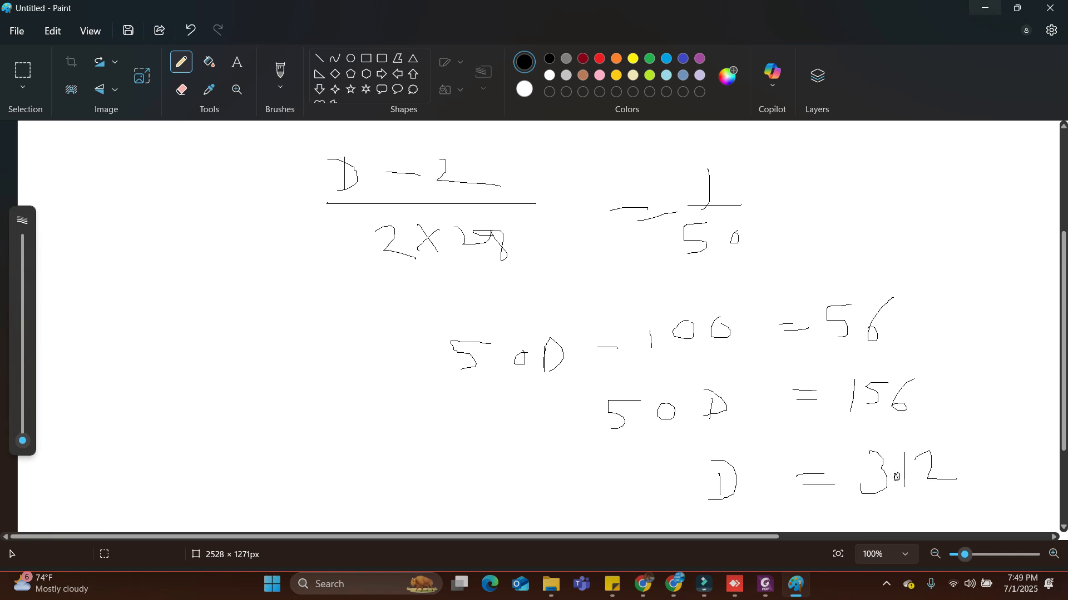
Step: Switch back to SOLIDWORKS and dimension the taper profile's right vertical line to 3.12/2 mm
click(984, 7)
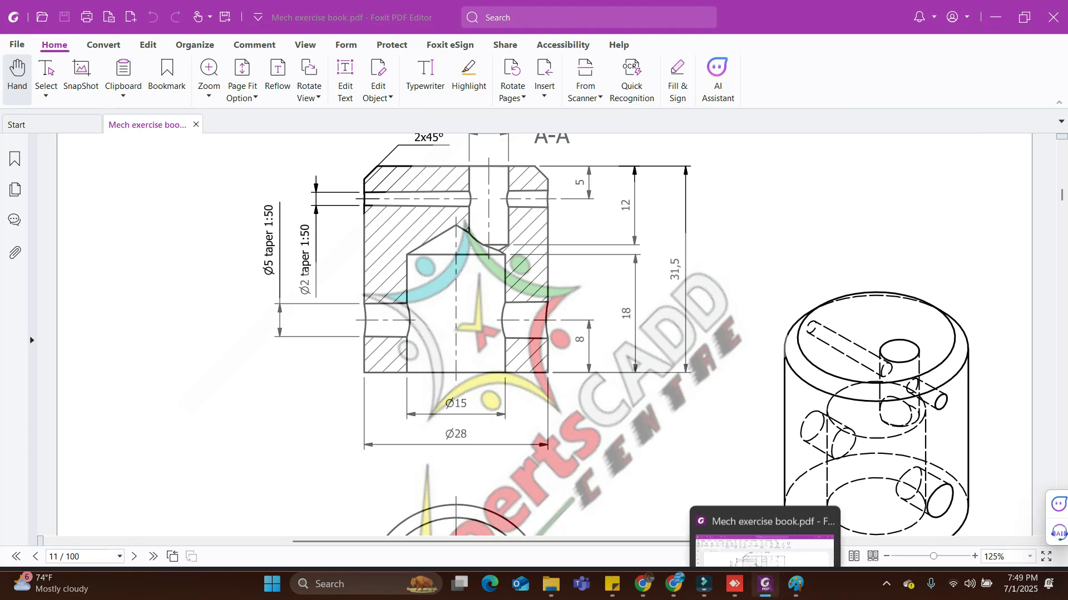
click(734, 584)
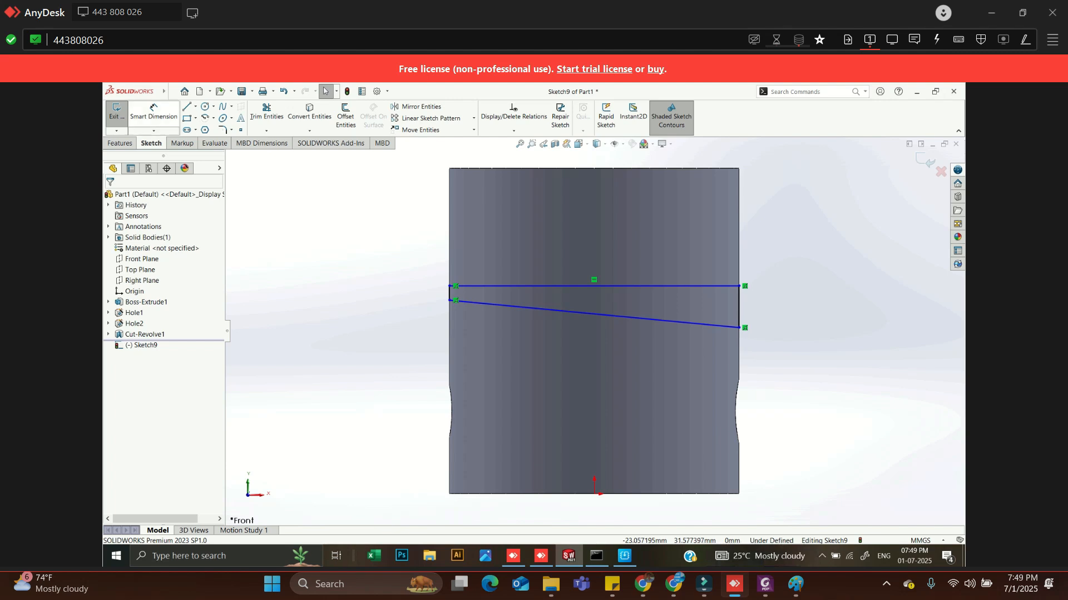
click(153, 114)
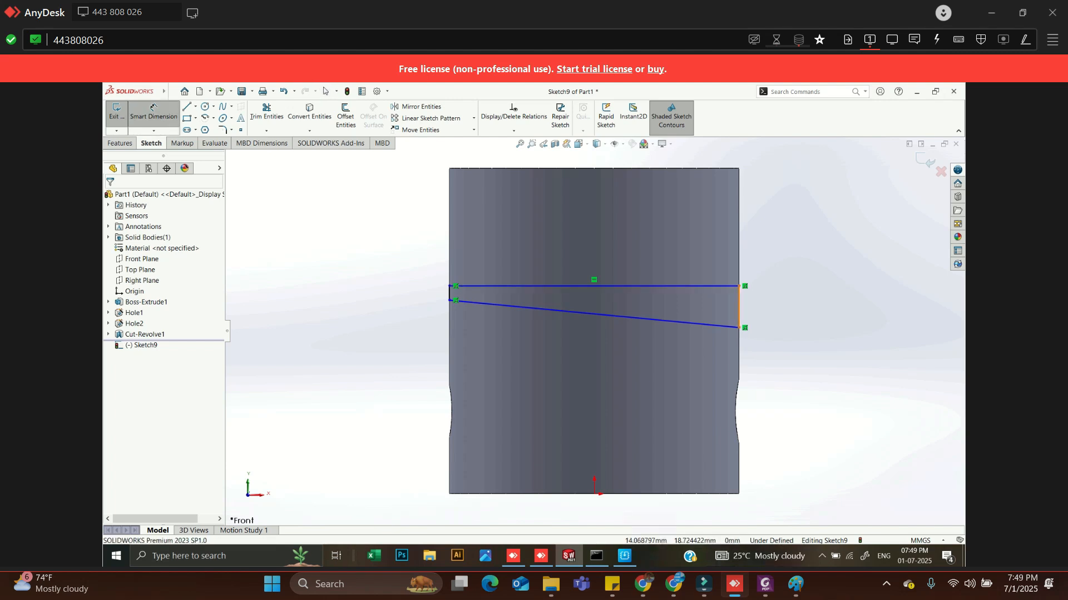
click(738, 302)
click(801, 298)
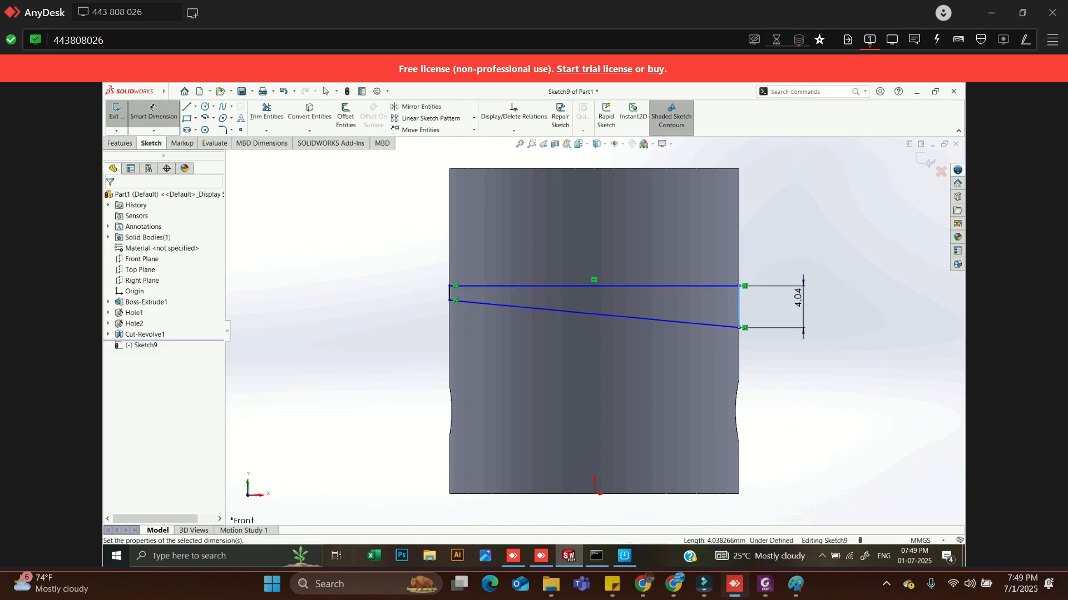
text(3.12/2)
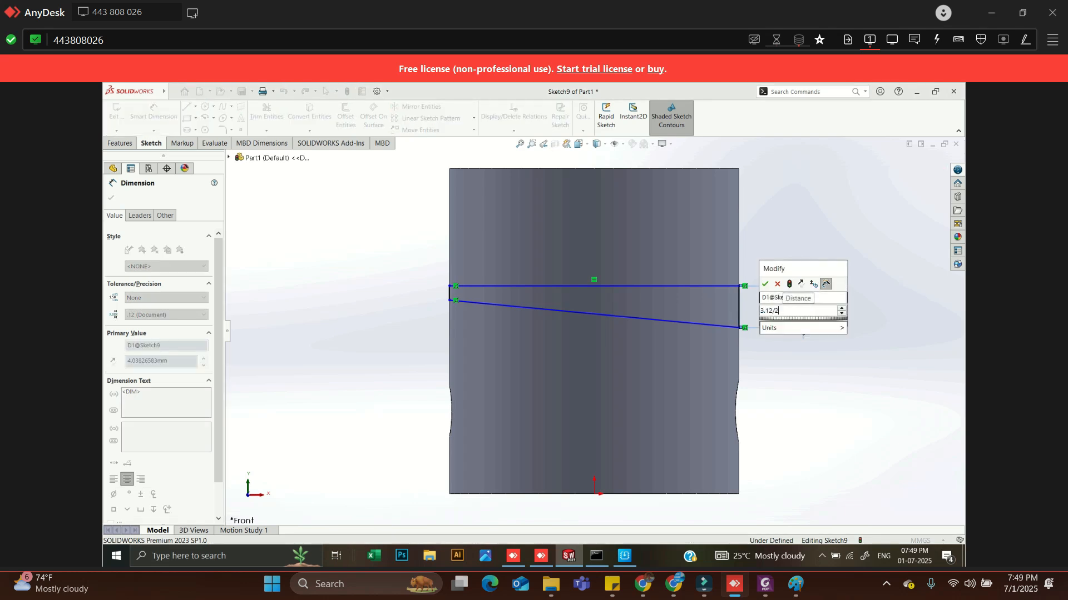
key(Return)
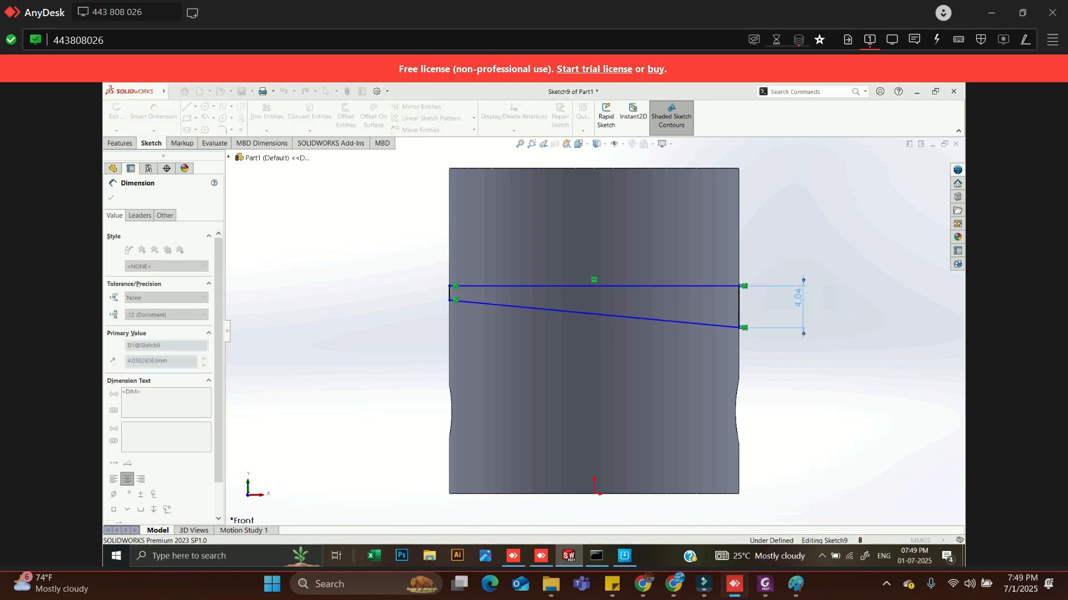
Step: Move the left endpoint of the profile's sloping line below the horizontal line so the two lines do not cross
scroll(439, 284, down, 3)
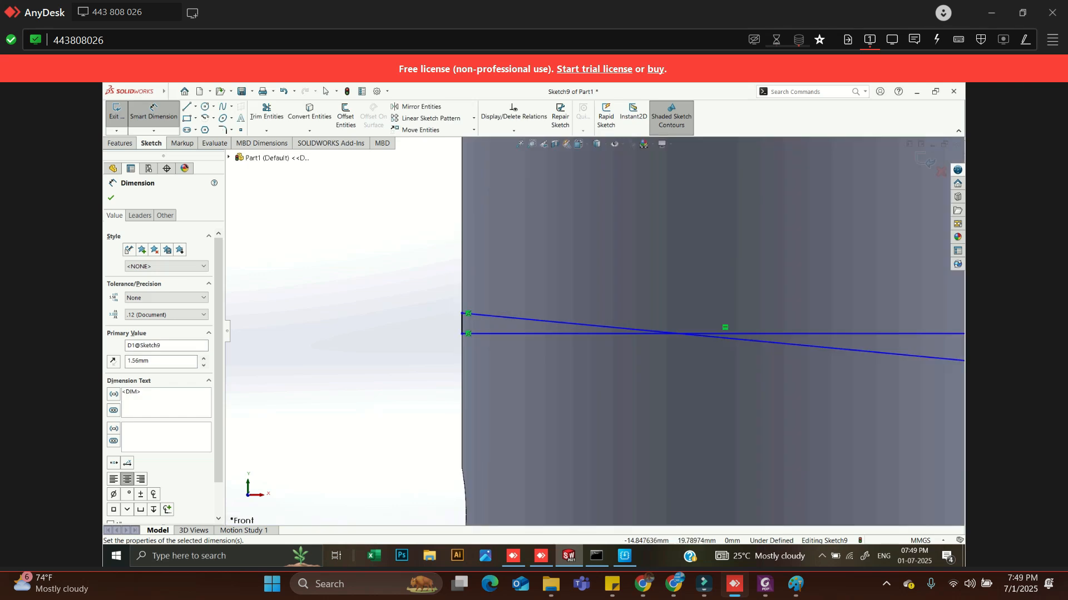
key(Escape)
scroll(460, 317, up, 3)
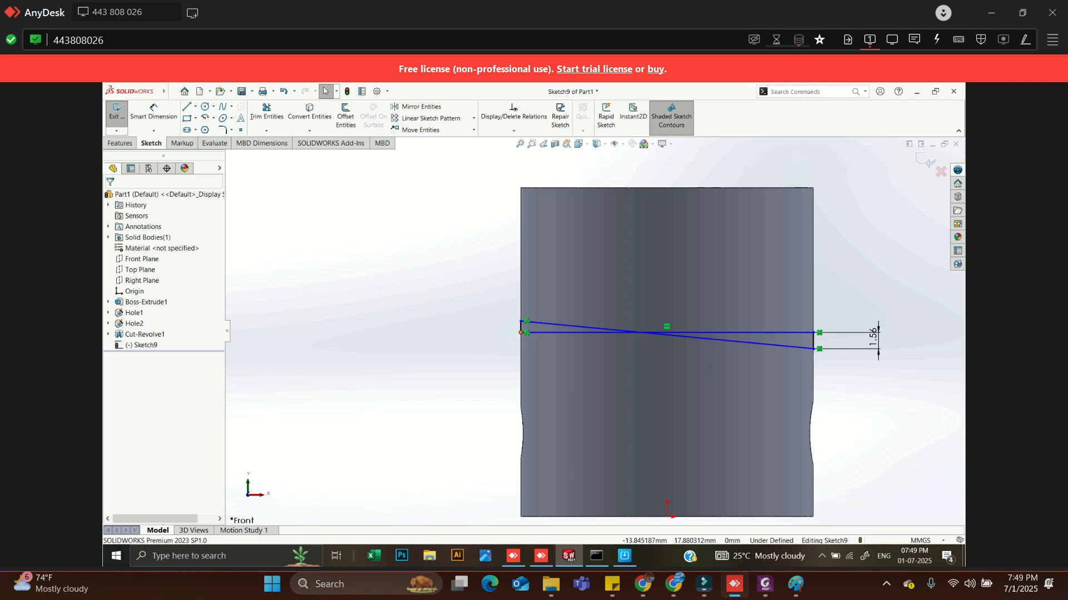
drag(521, 332, 520, 279)
scroll(563, 343, down, 3)
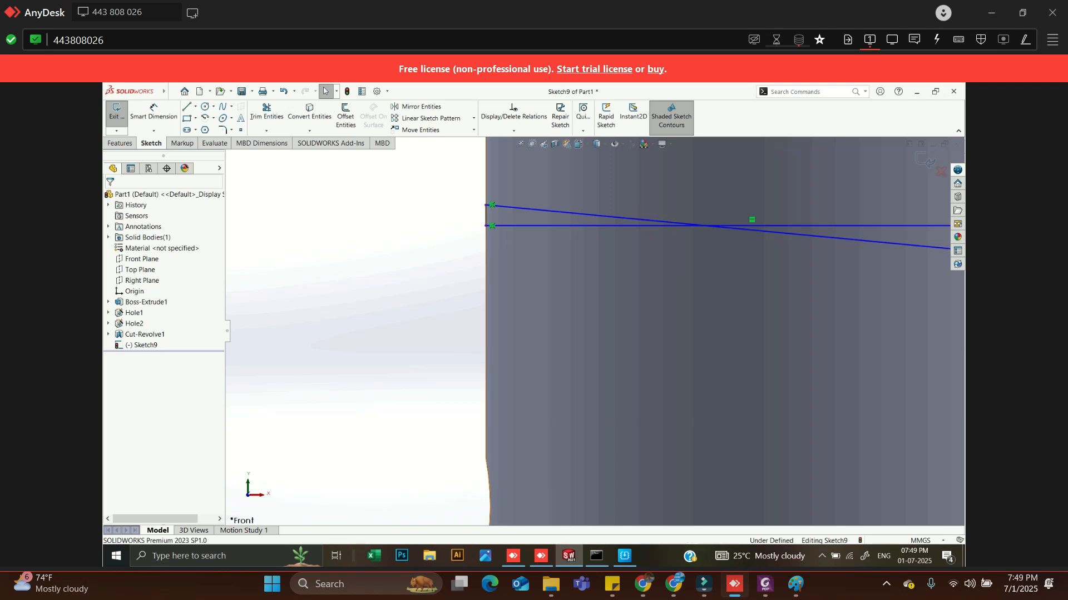
drag(485, 205, 486, 242)
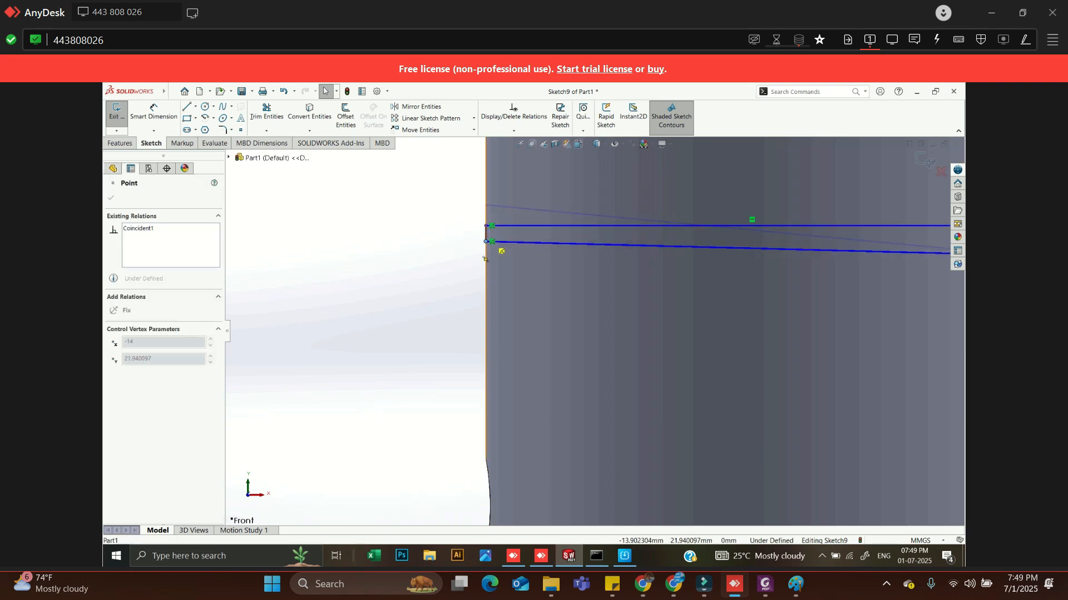
Step: Dimension the profile's short left vertical line to 1 mm
click(154, 114)
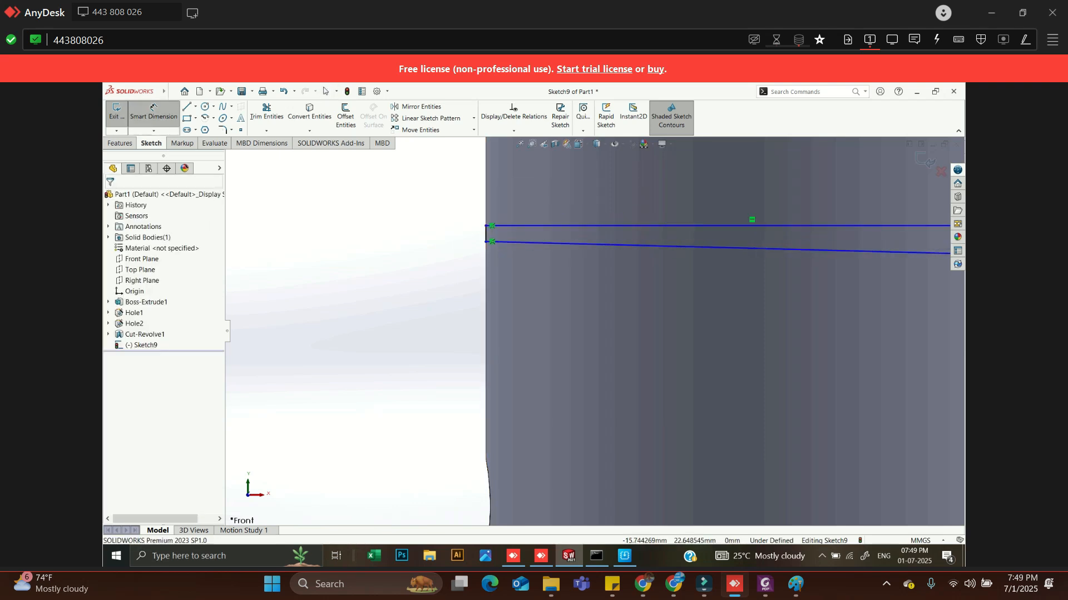
click(486, 233)
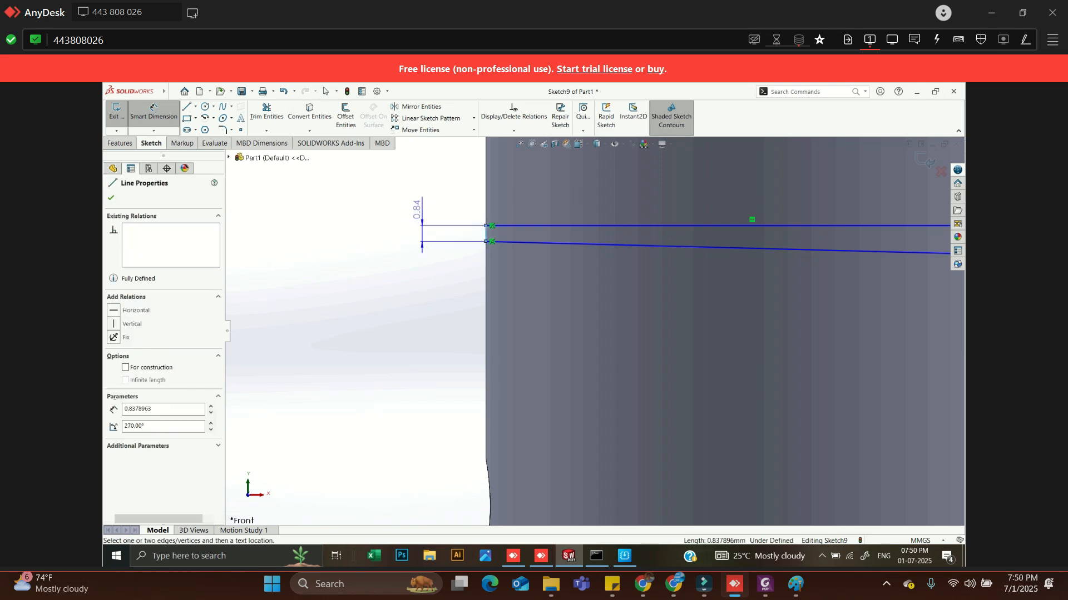
click(422, 214)
text(1)
key(Return)
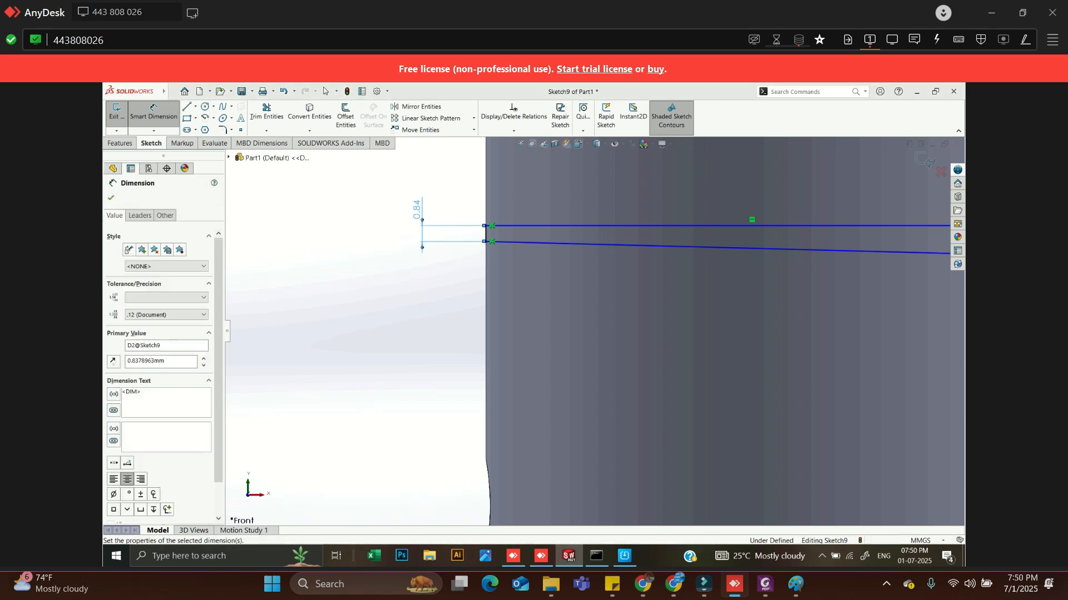
scroll(595, 330, up, 3)
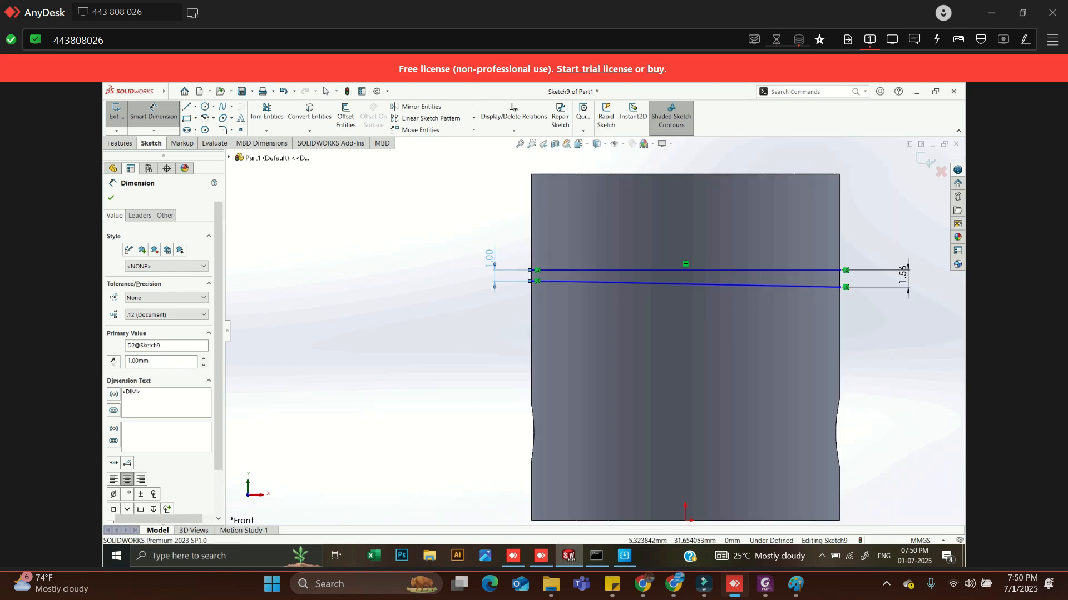
key(Escape)
Step: Dimension the profile's horizontal line 5 mm below the cylinder's top edge
click(737, 269)
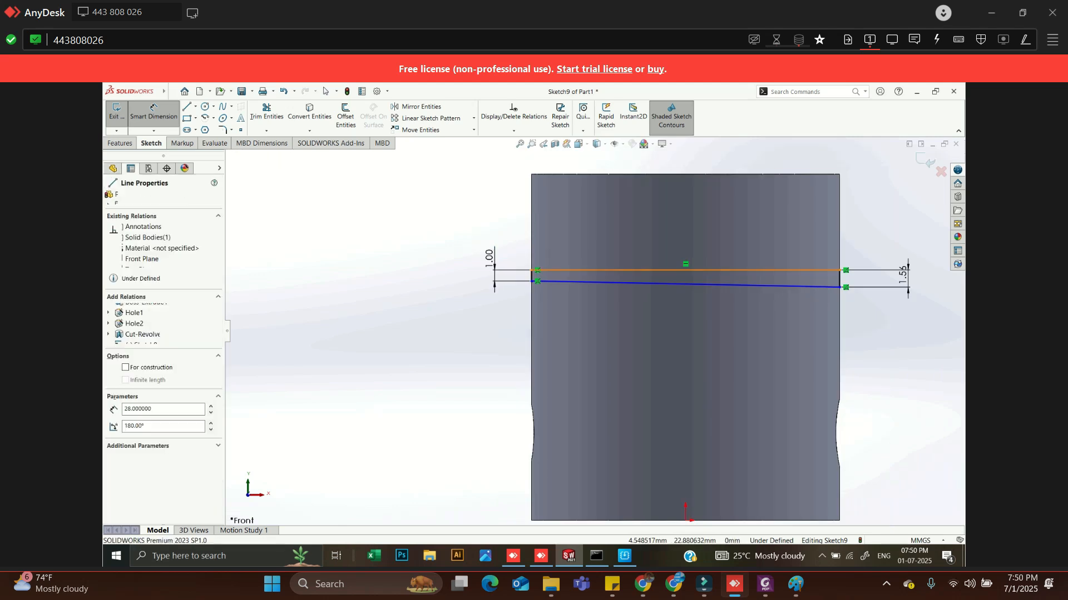
click(829, 174)
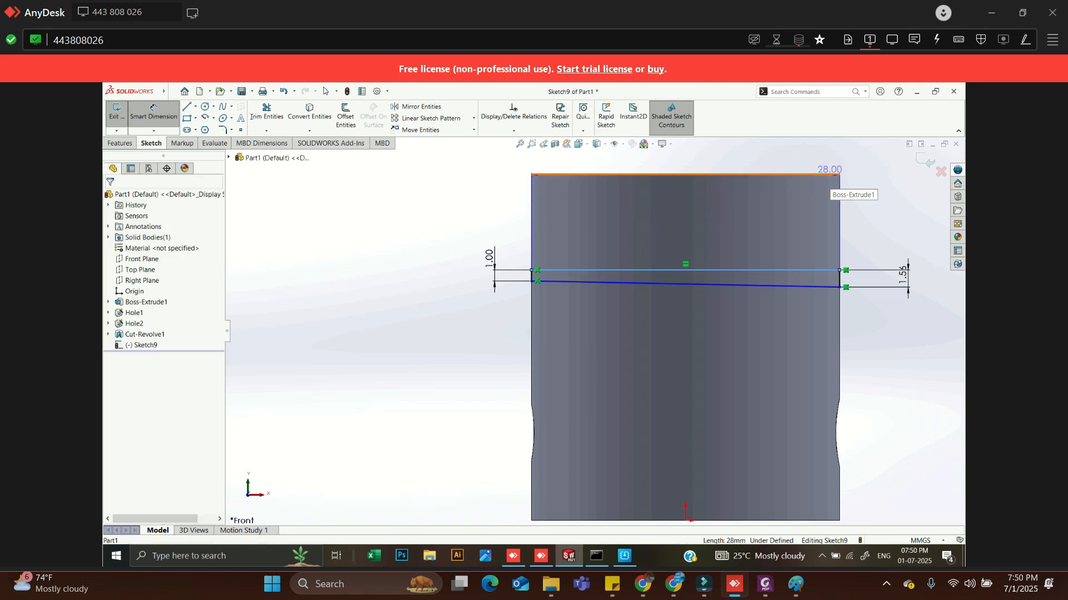
click(863, 209)
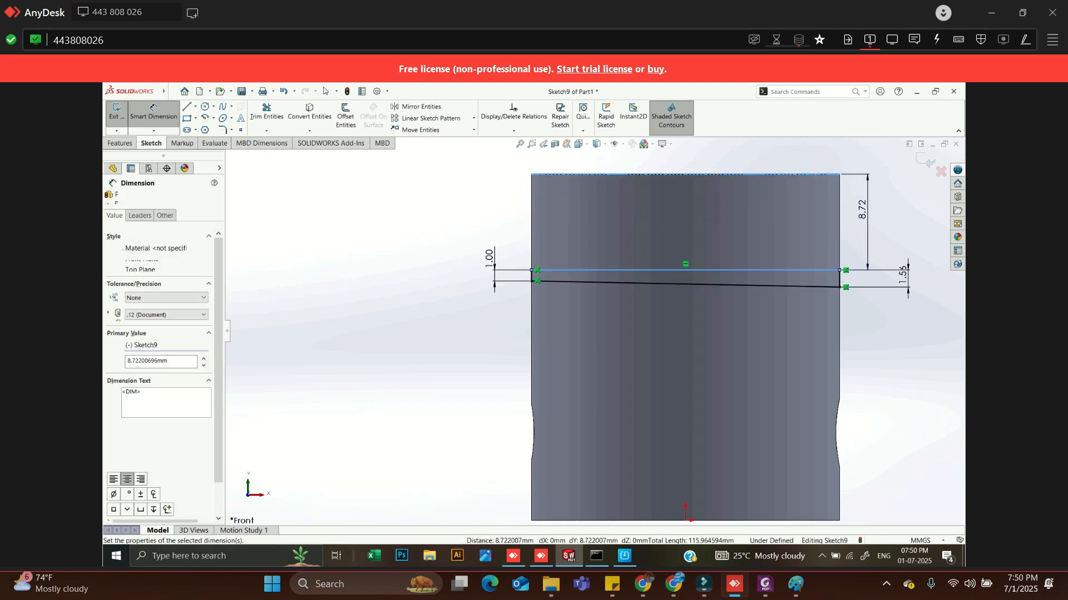
key(Return)
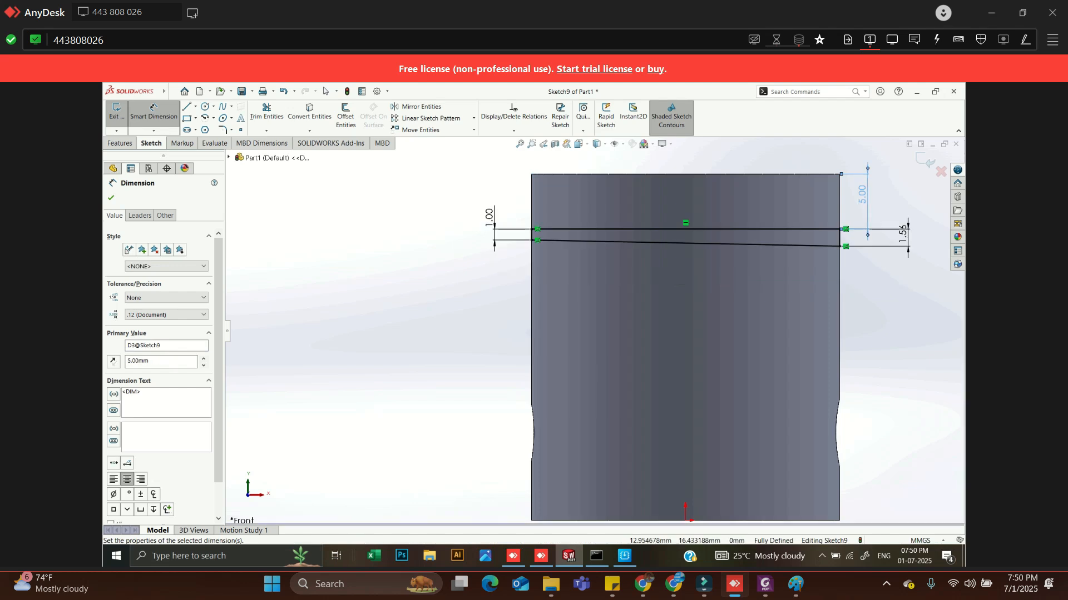
key(Escape)
Step: Close the sketch and cut the taper profile from the cylinder with a 360° Revolved Cut about its horizontal line
middle_drag(739, 304, 661, 332)
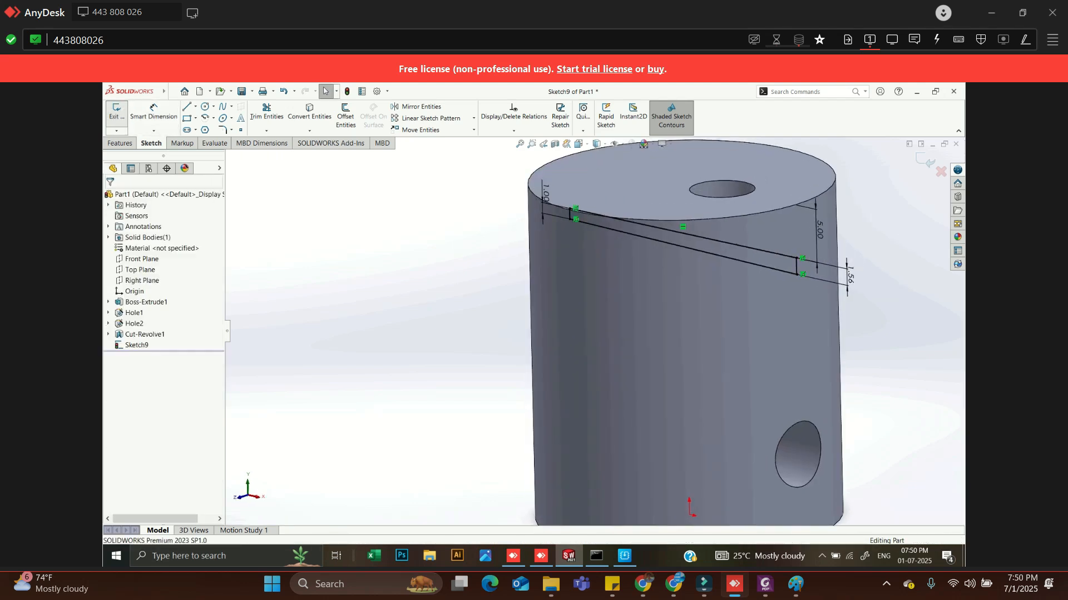
click(114, 115)
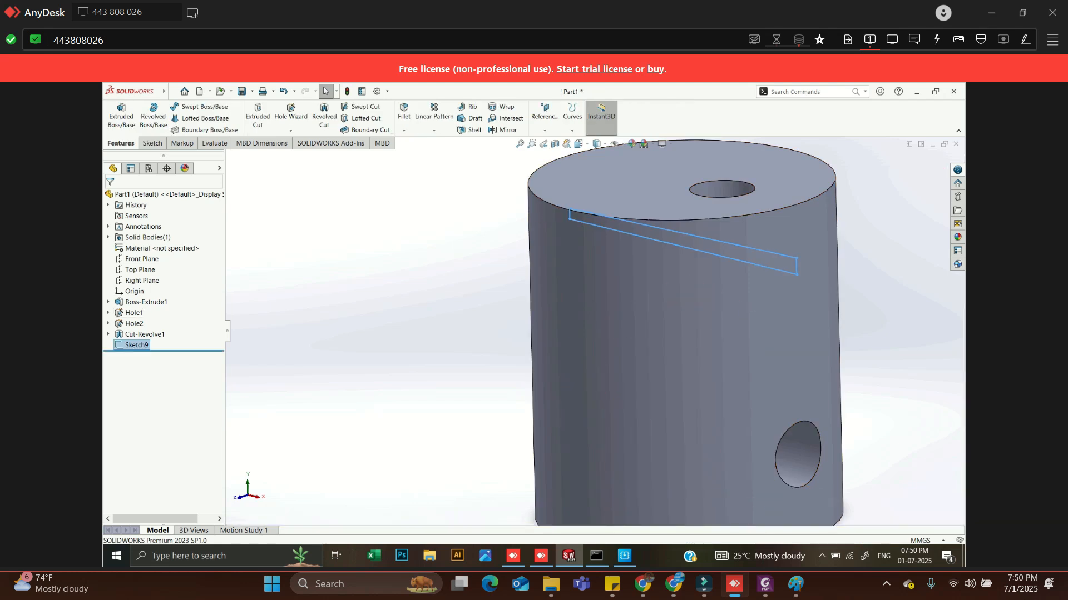
click(324, 117)
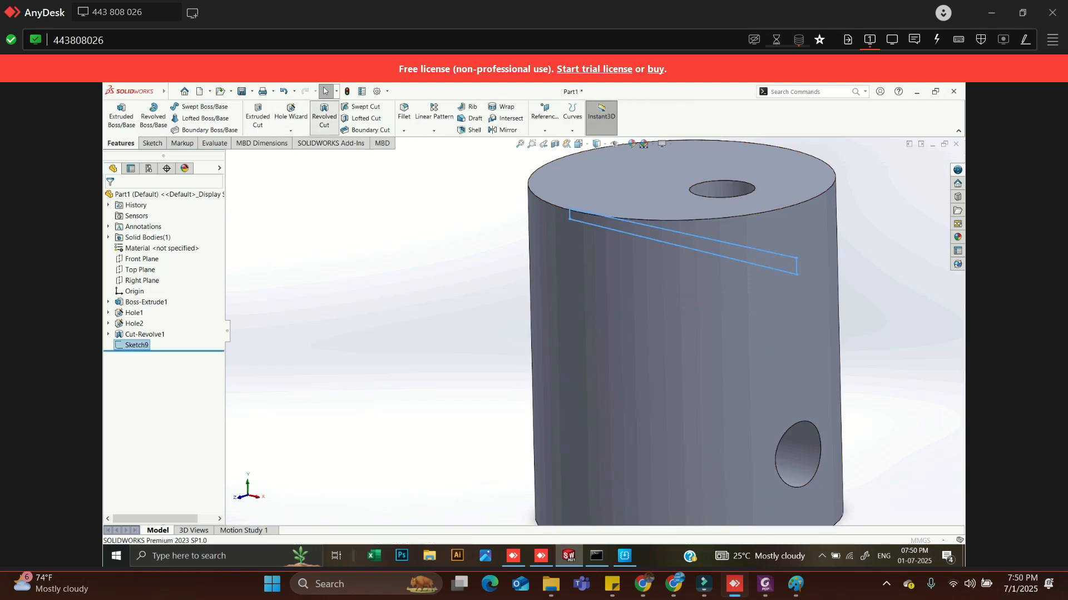
click(685, 243)
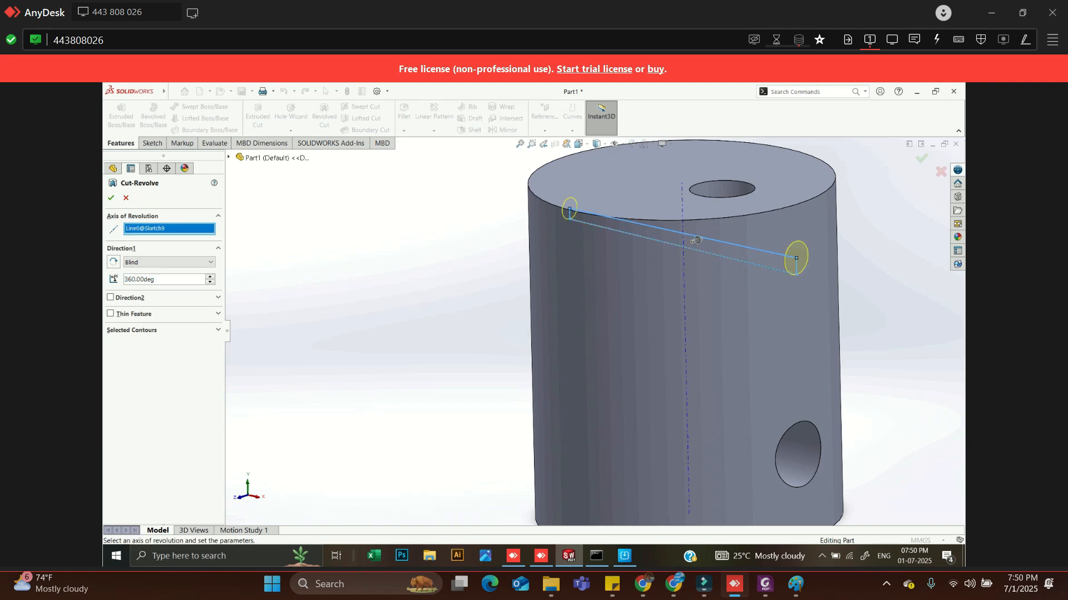
click(111, 197)
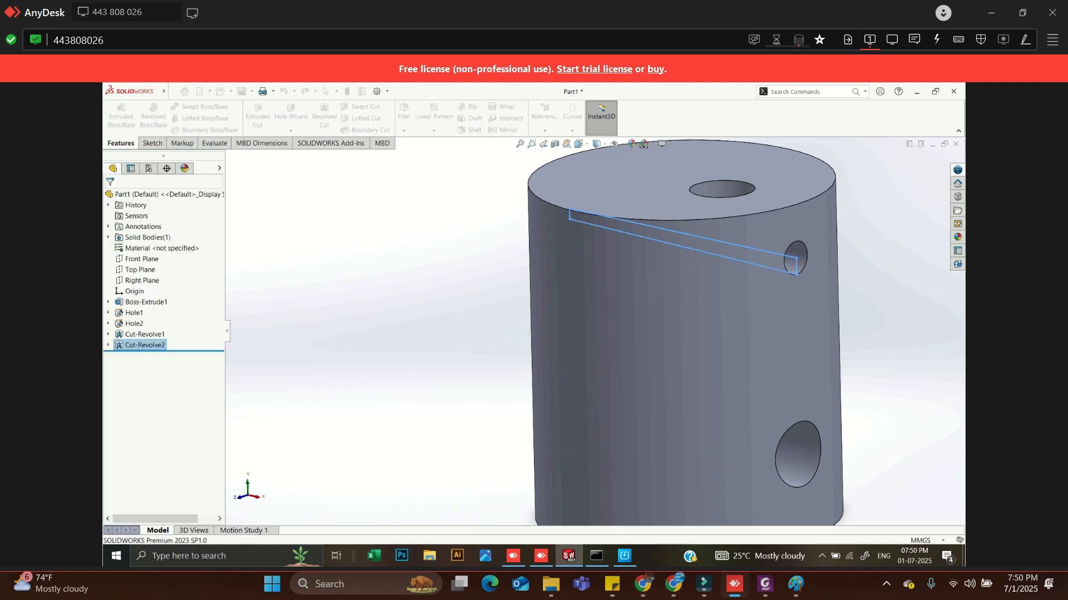
key(Escape)
Step: Select the offset top hole and compare the part with the section A-A drawing in the PDF
scroll(595, 331, up, 3)
middle_drag(685, 246, 723, 263)
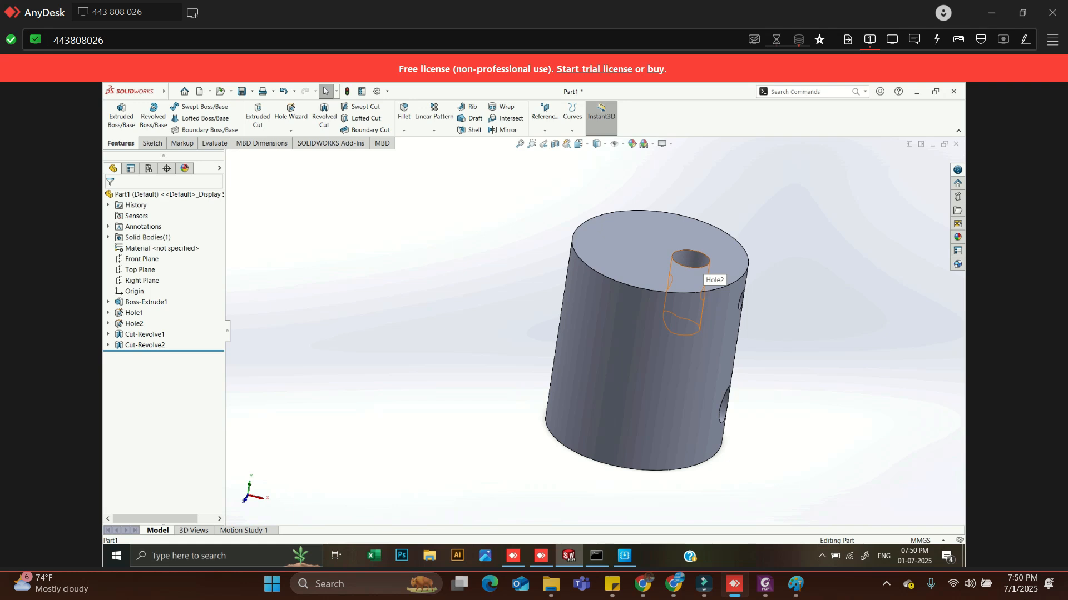
click(698, 266)
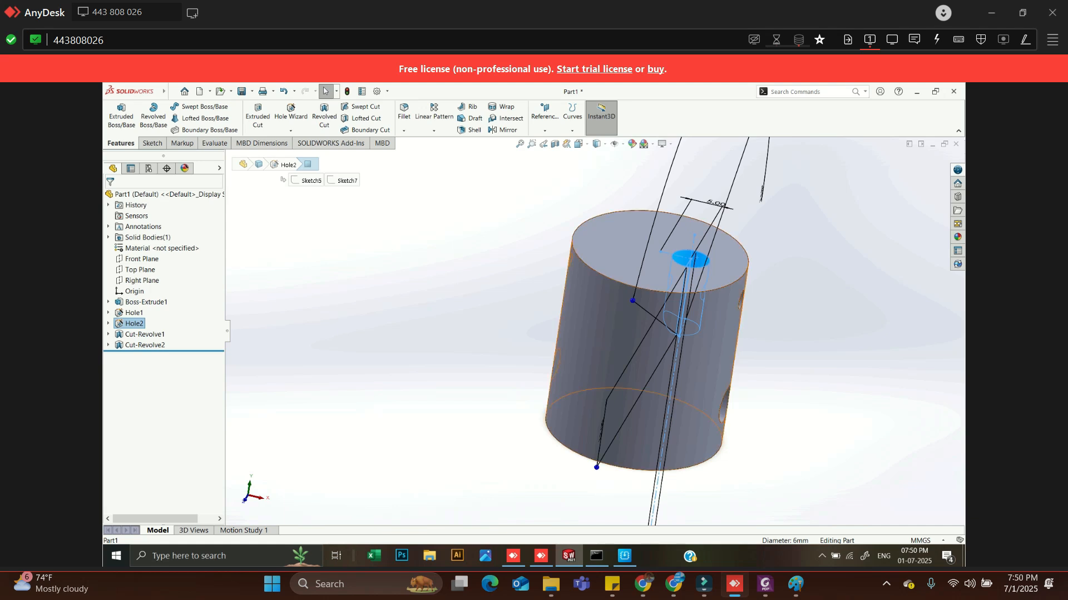
click(765, 584)
scroll(544, 333, up, 3)
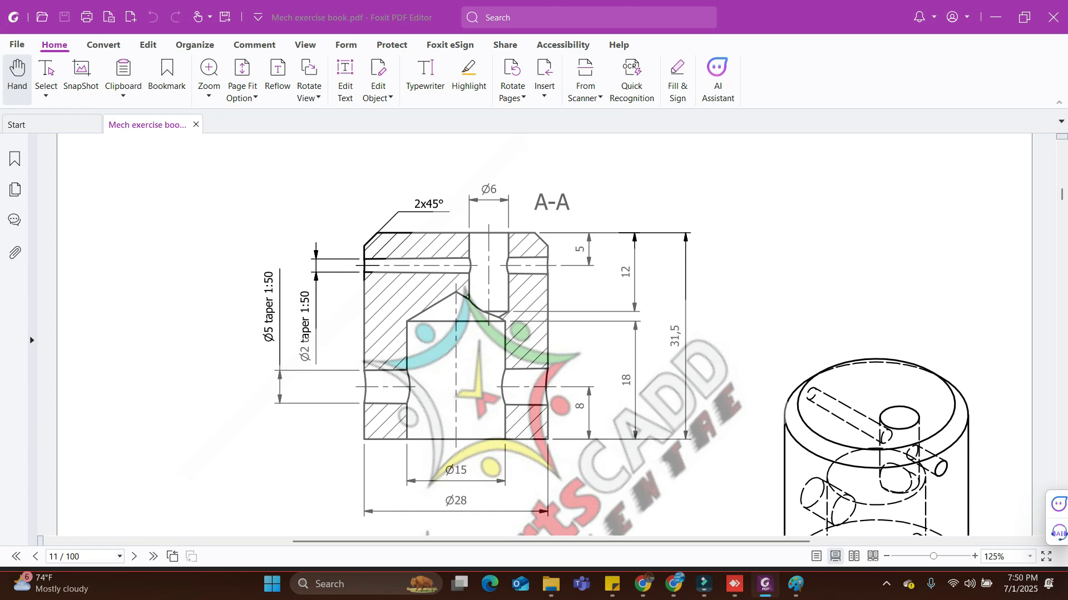
ctrl+scroll(573, 277, down, 1)
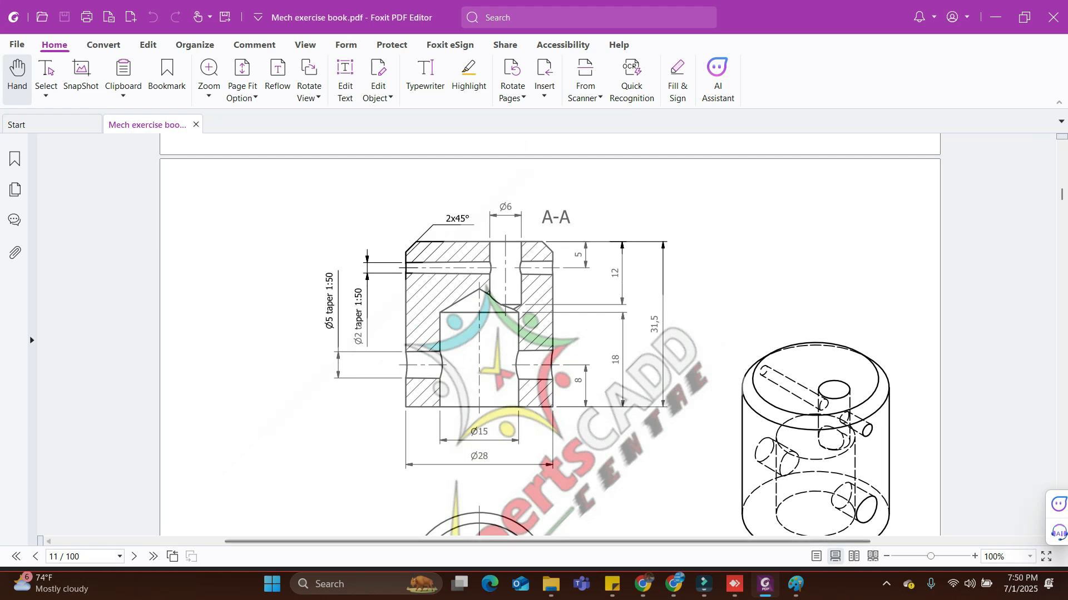
click(734, 584)
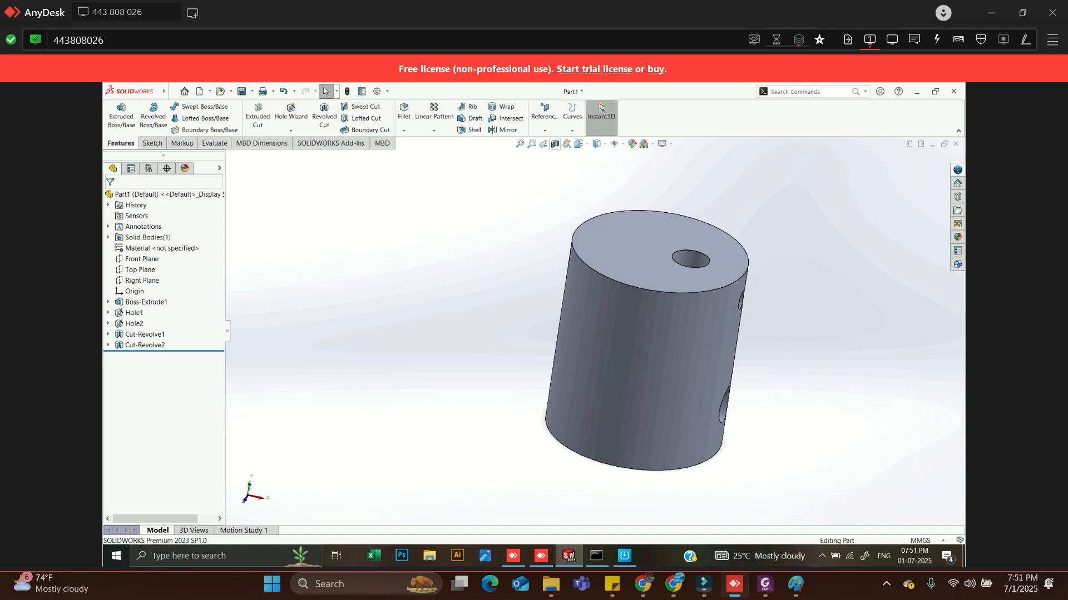
Step: Section the part on the Front Plane and inspect the centre, top and tapered side holes
click(554, 144)
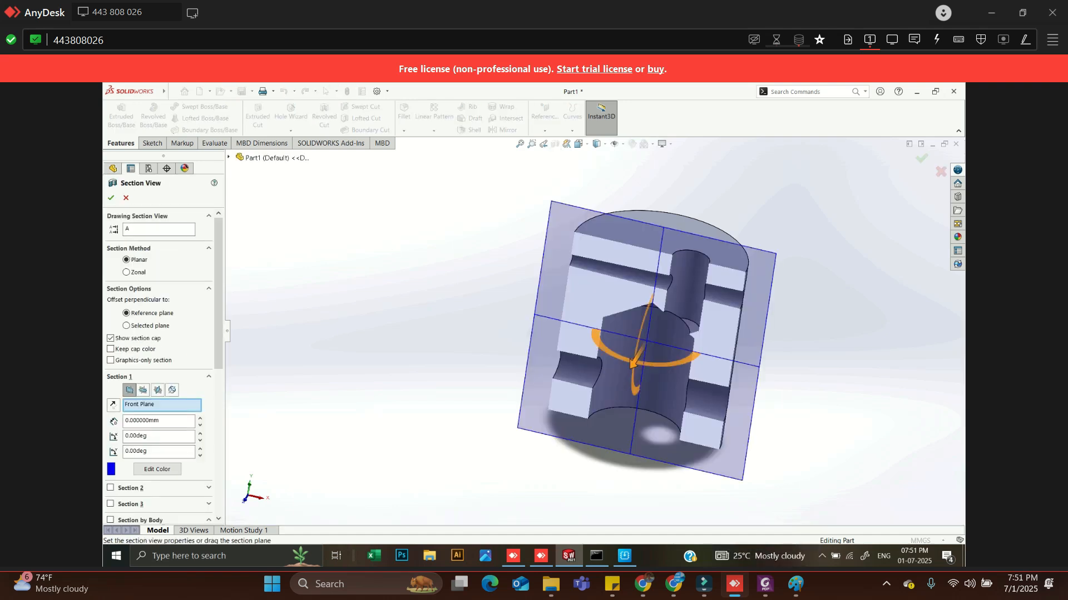
click(111, 198)
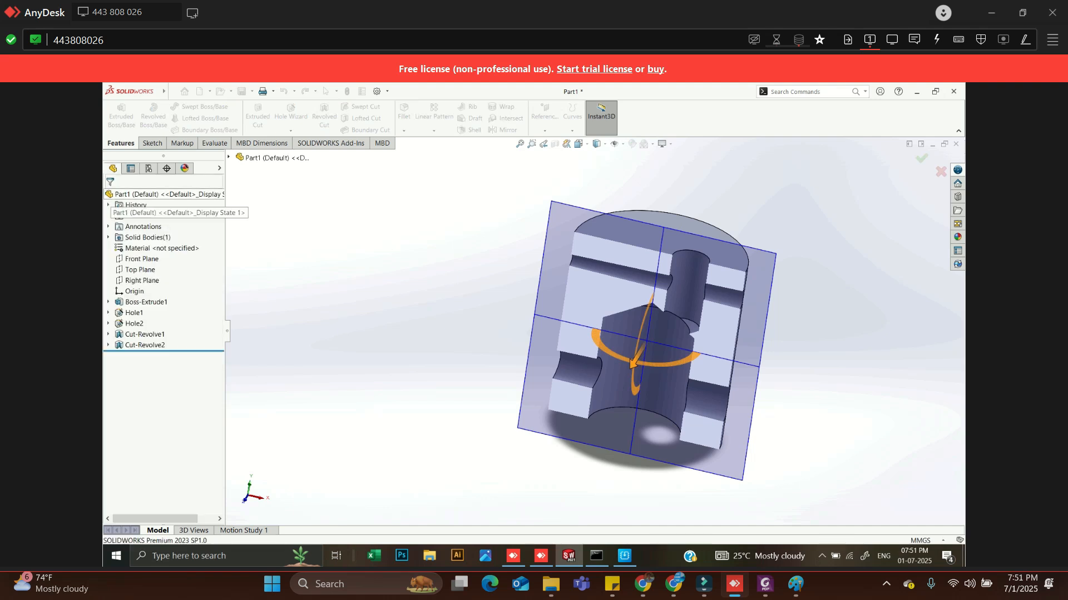
middle_drag(645, 345, 646, 294)
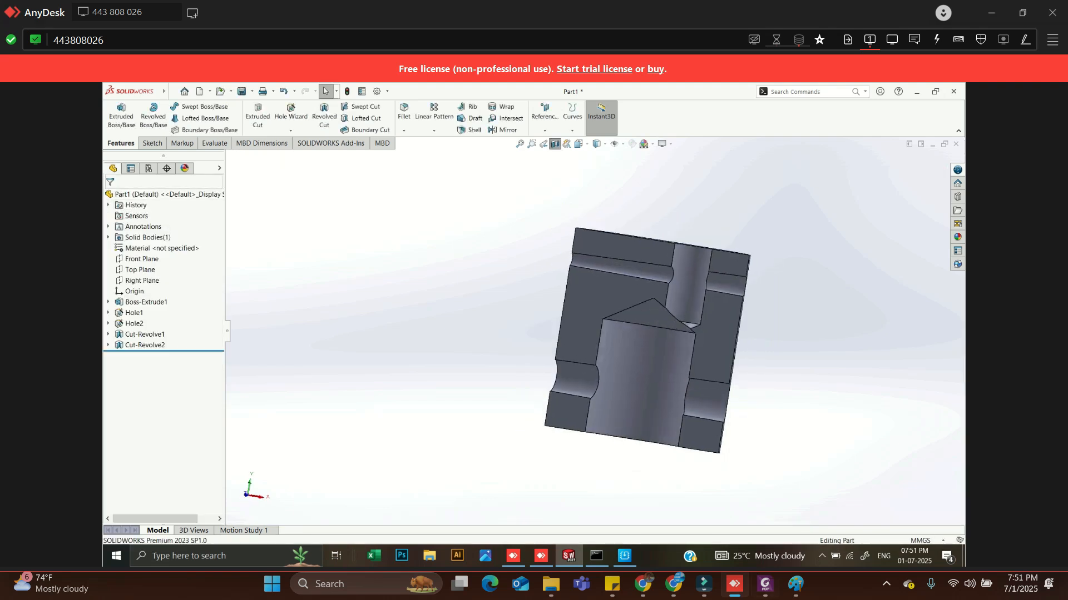